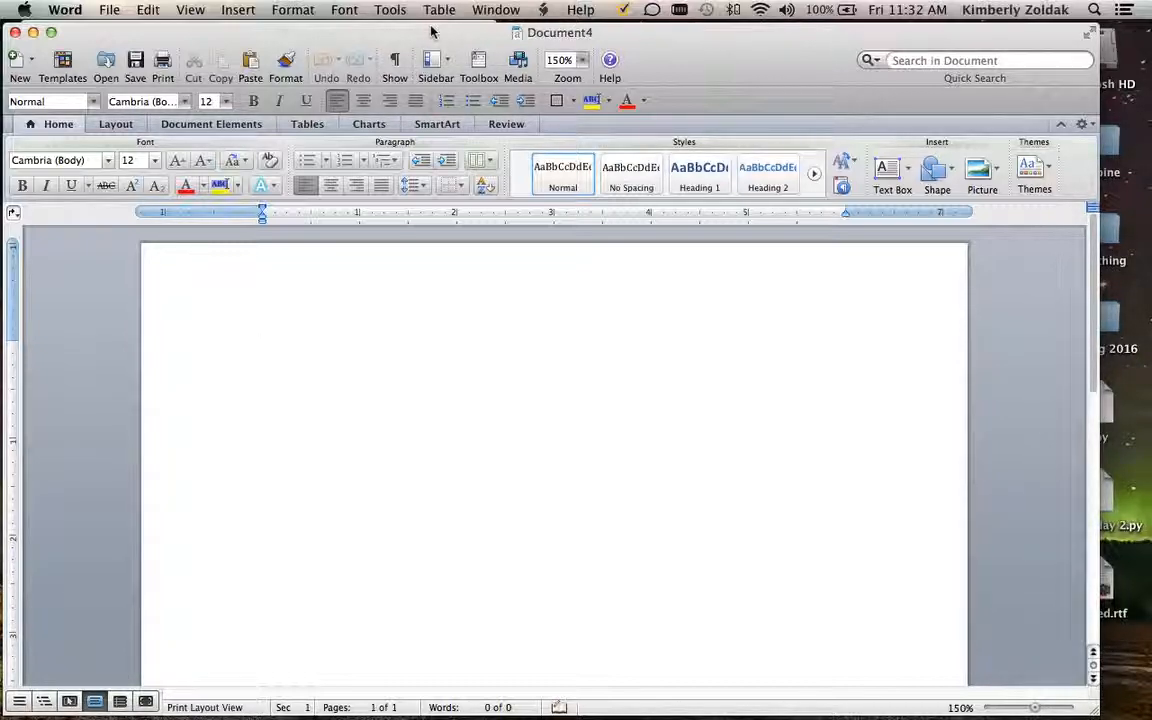
drag(427, 31, 425, 29)
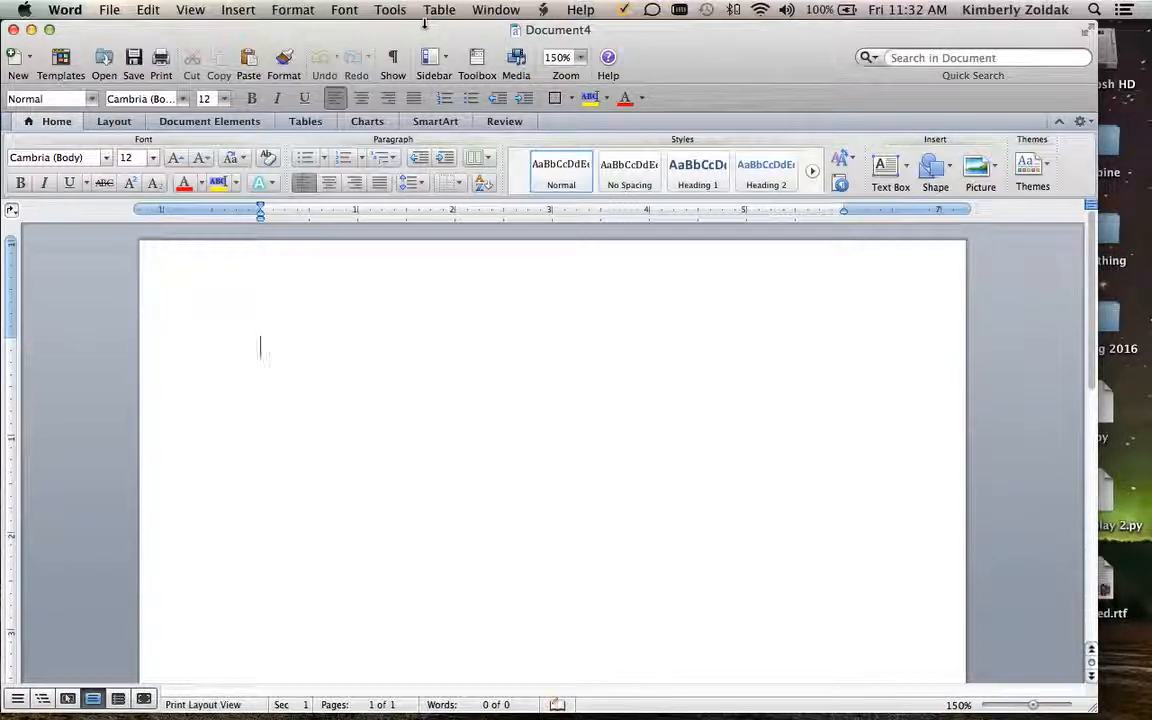
drag(320, 26, 328, 22)
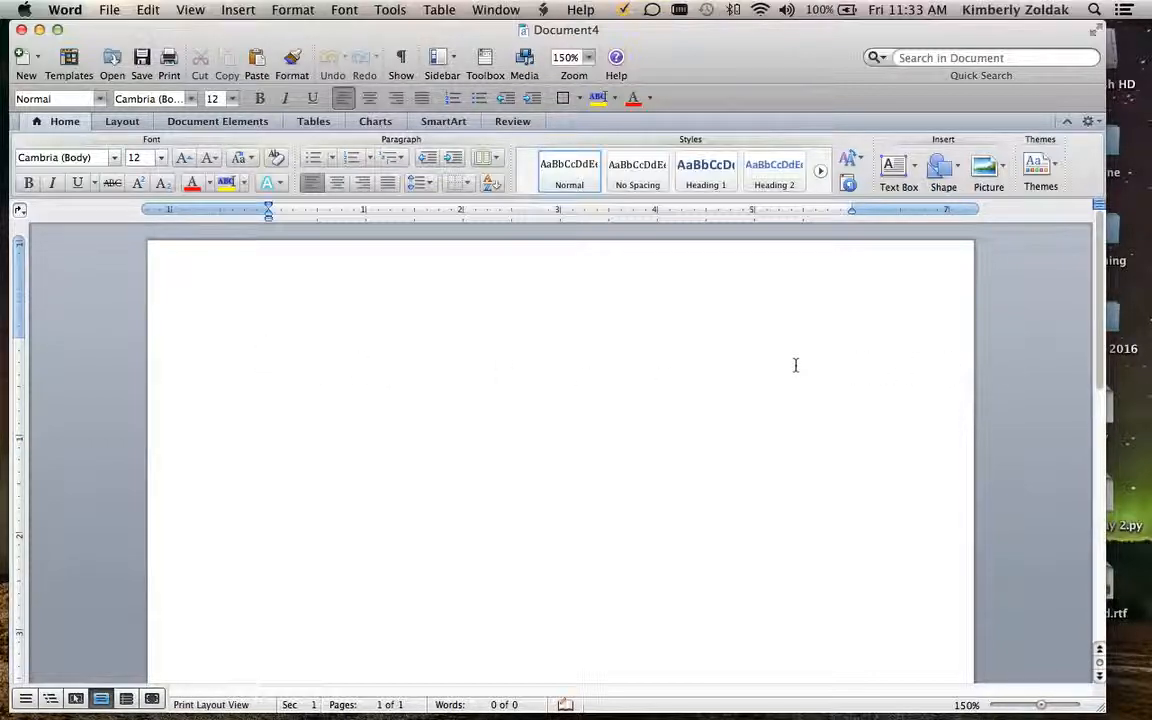
- Set the document's top, bottom, left and right margins to 0
click(300, 8)
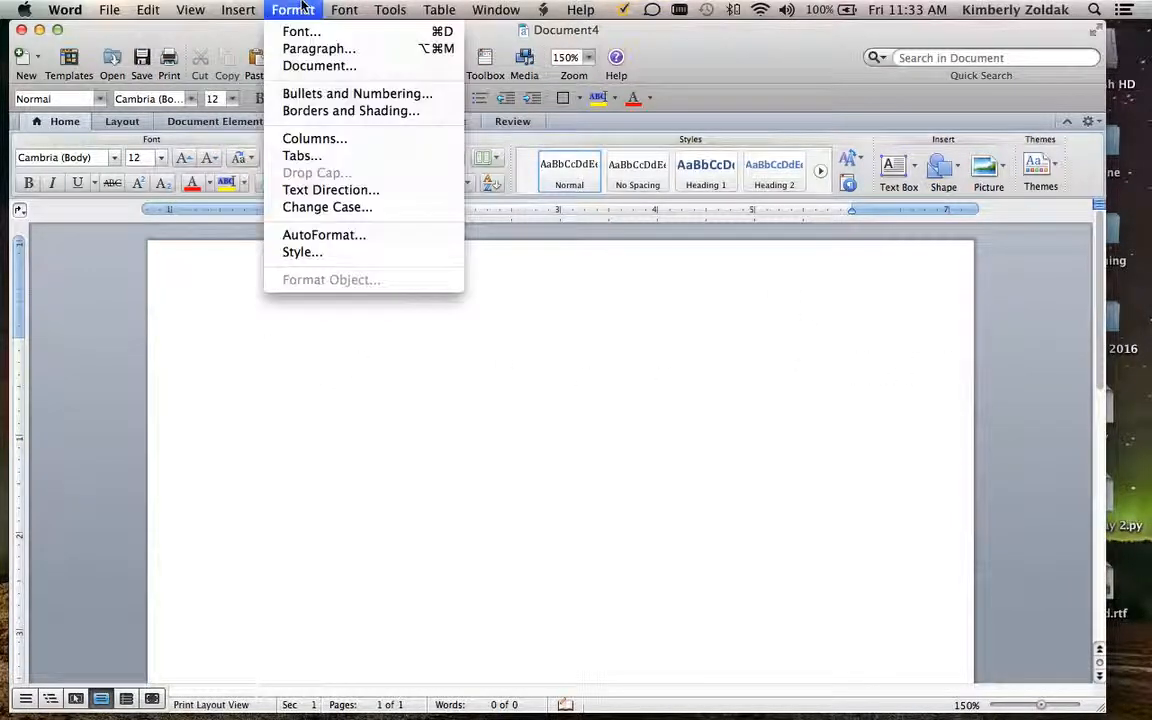
click(299, 66)
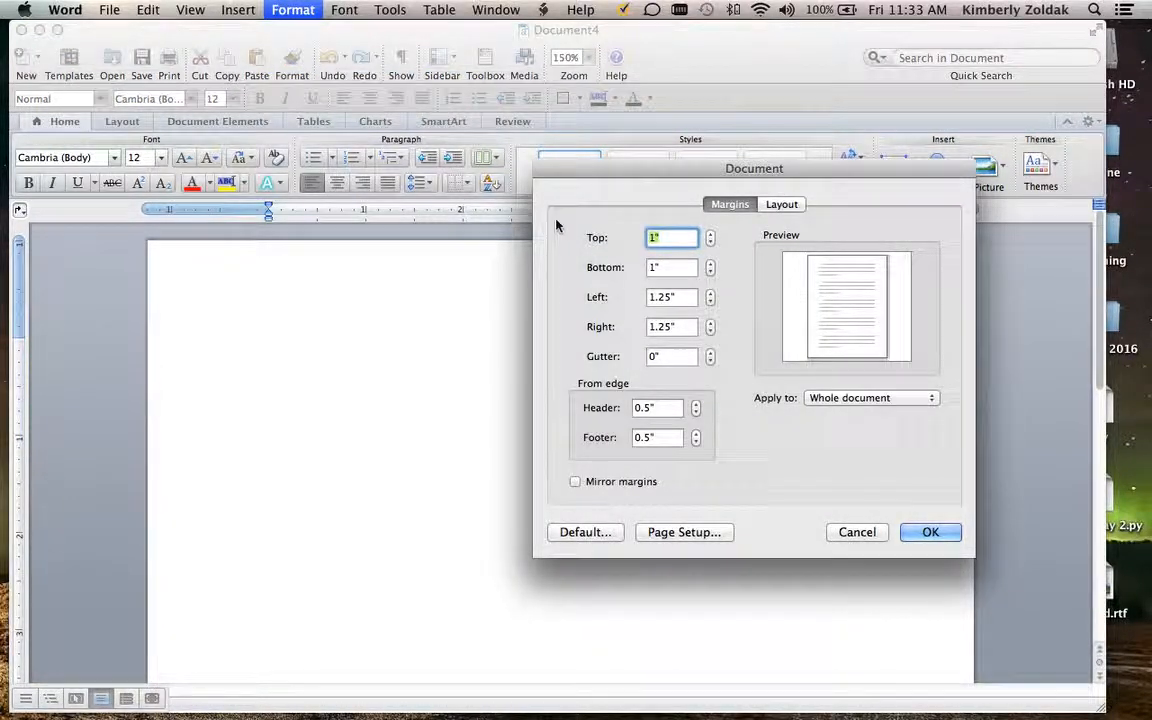
text(0)
key(Tab)
text(0)
key(Tab)
text(0)
key(Tab)
text(0)
- Set the header and footer distances from the edge to 0 for the whole document, ignoring the printable-area warning
double_click(656, 407)
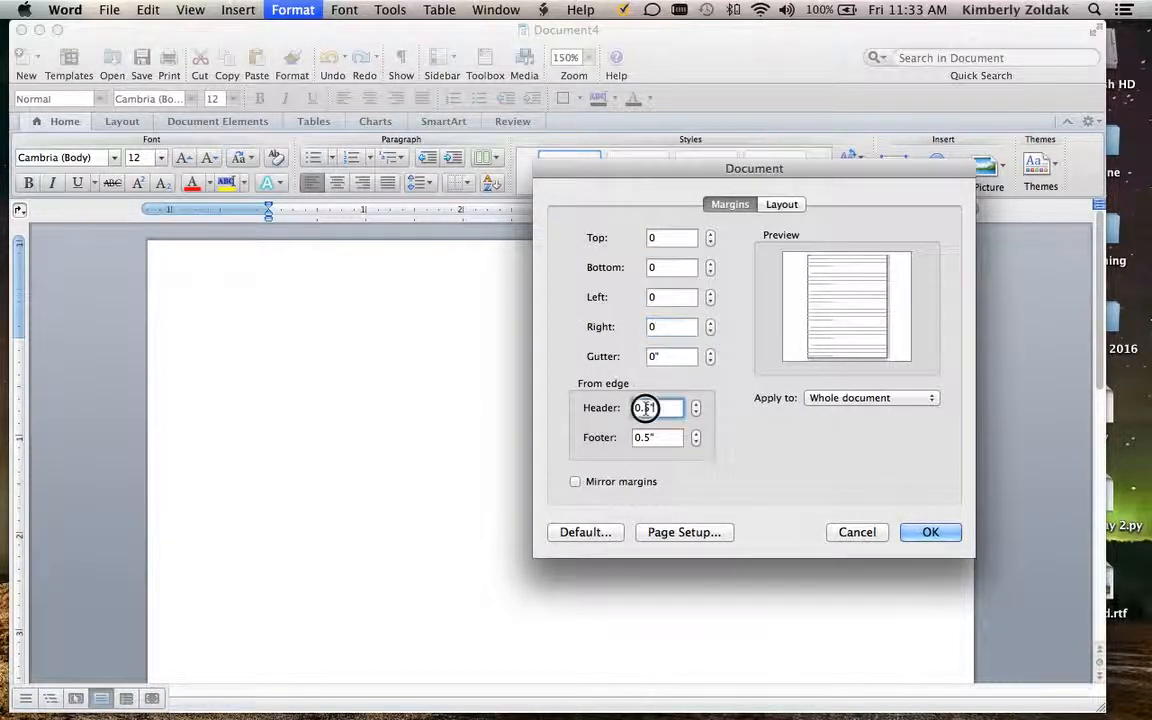
text(0)
key(Tab)
text(0)
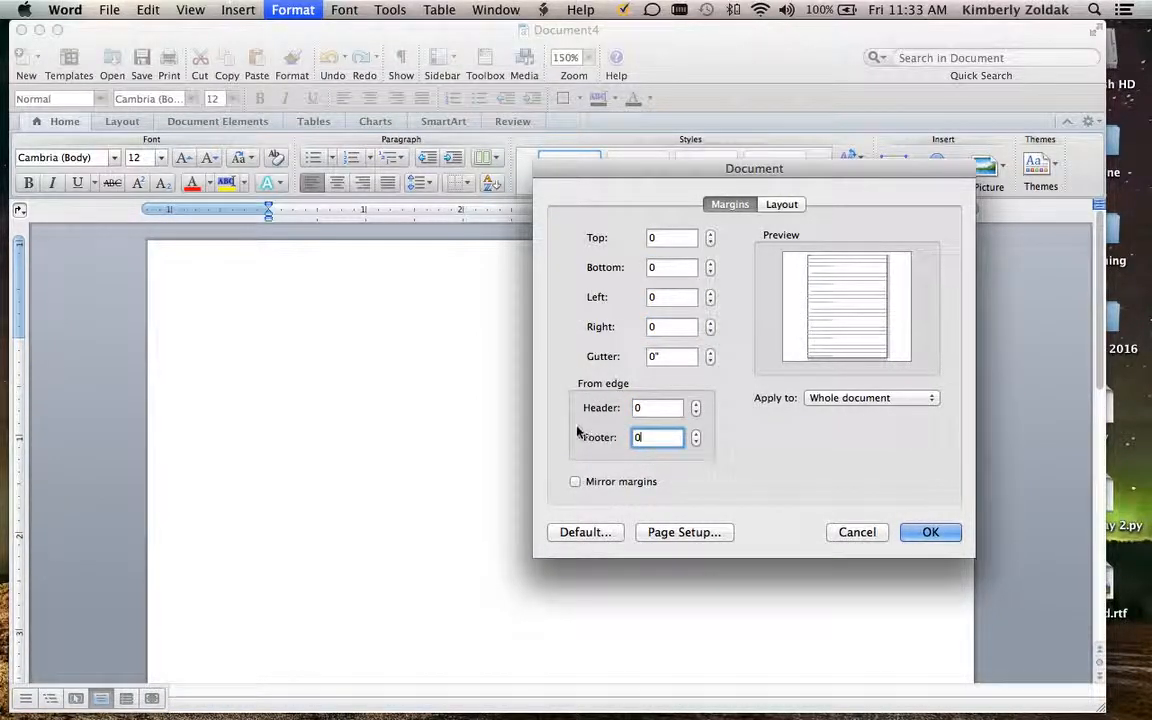
click(876, 399)
click(876, 401)
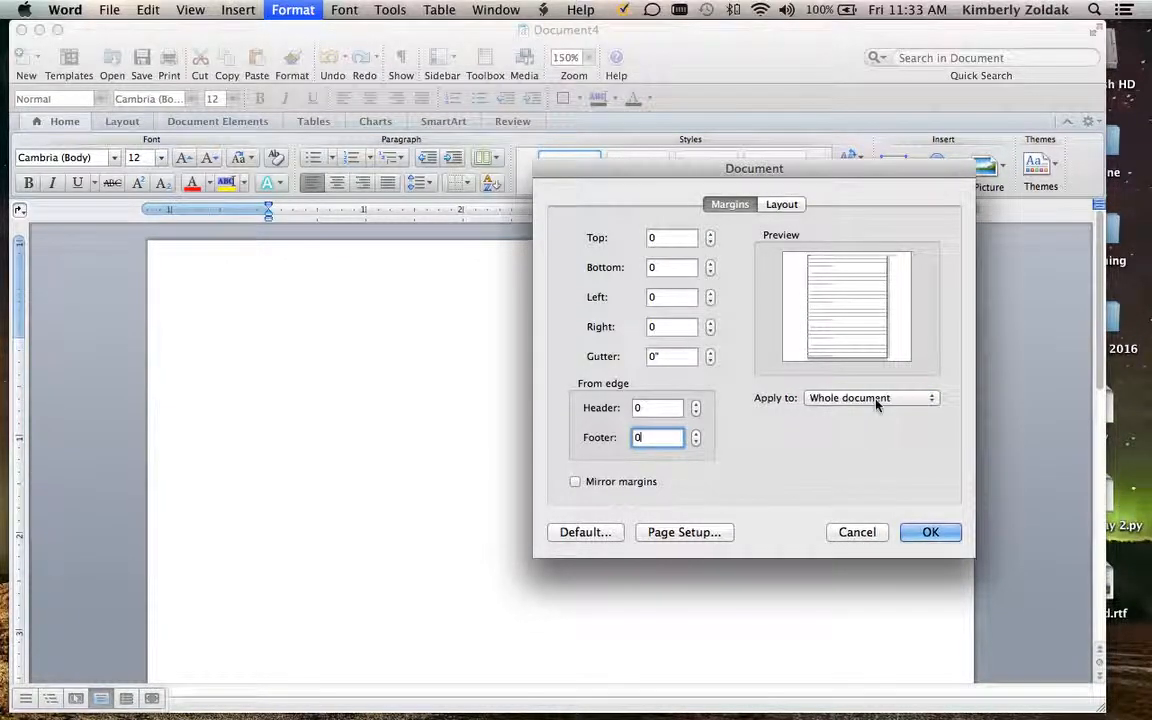
click(934, 534)
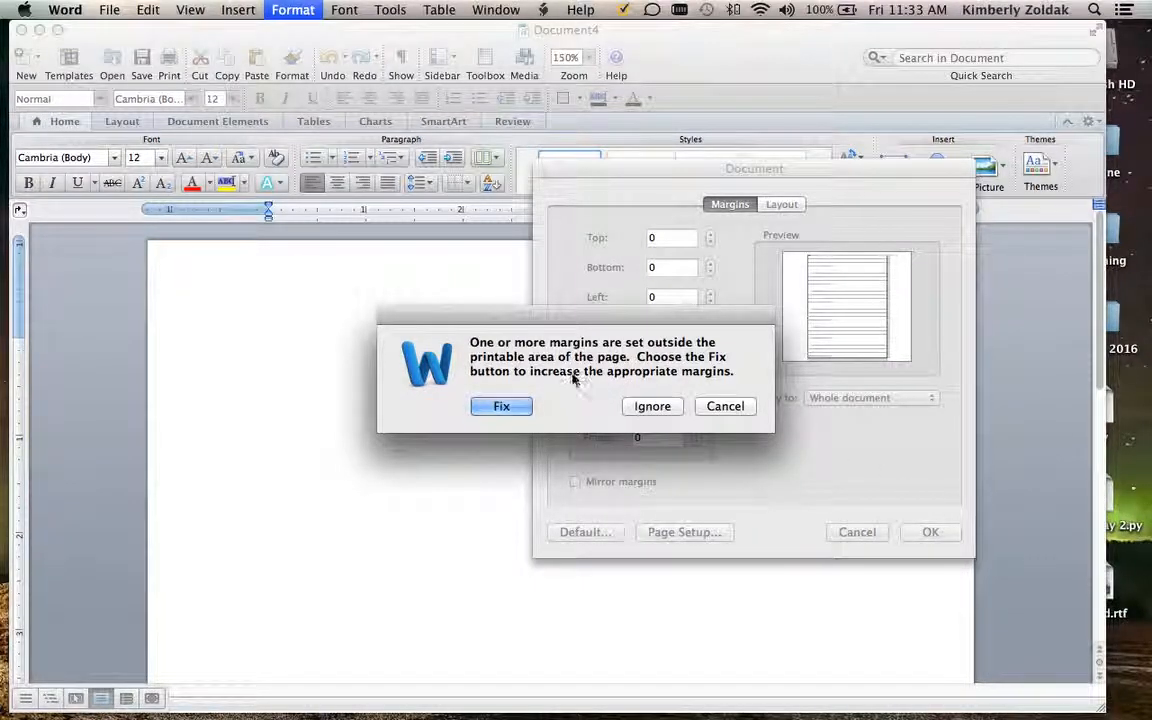
click(646, 409)
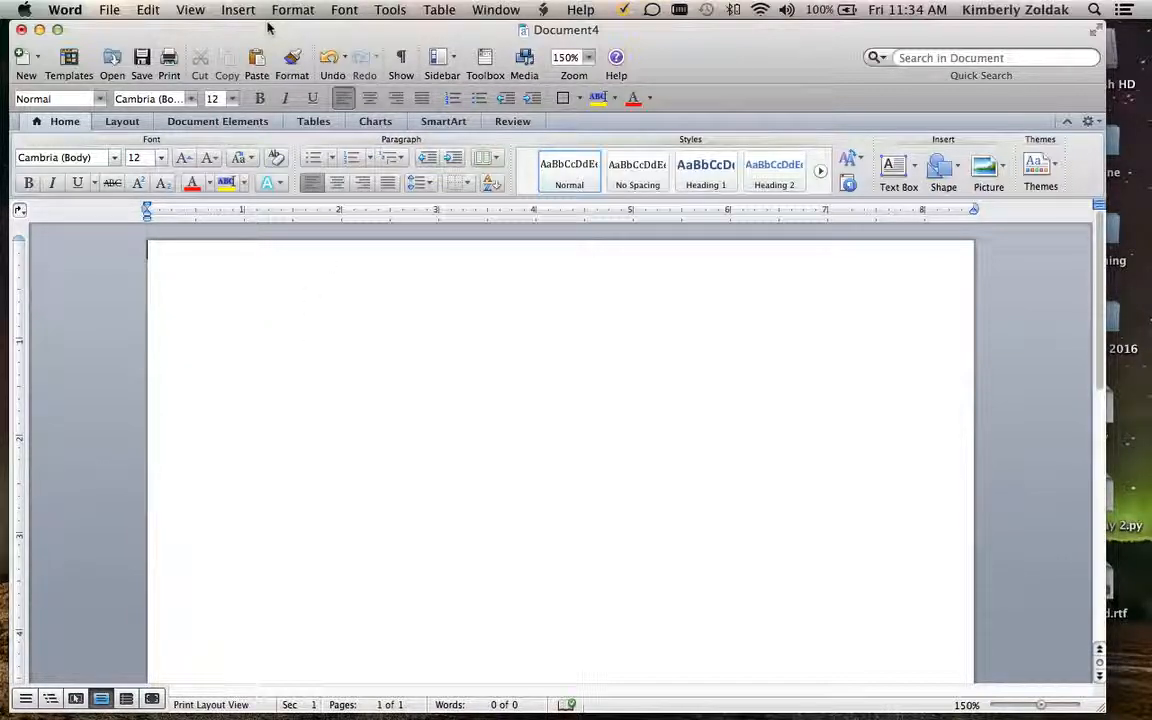
- Shift the document window aside to look at the images in the combine folder, and bring it back
drag(224, 31, 719, 62)
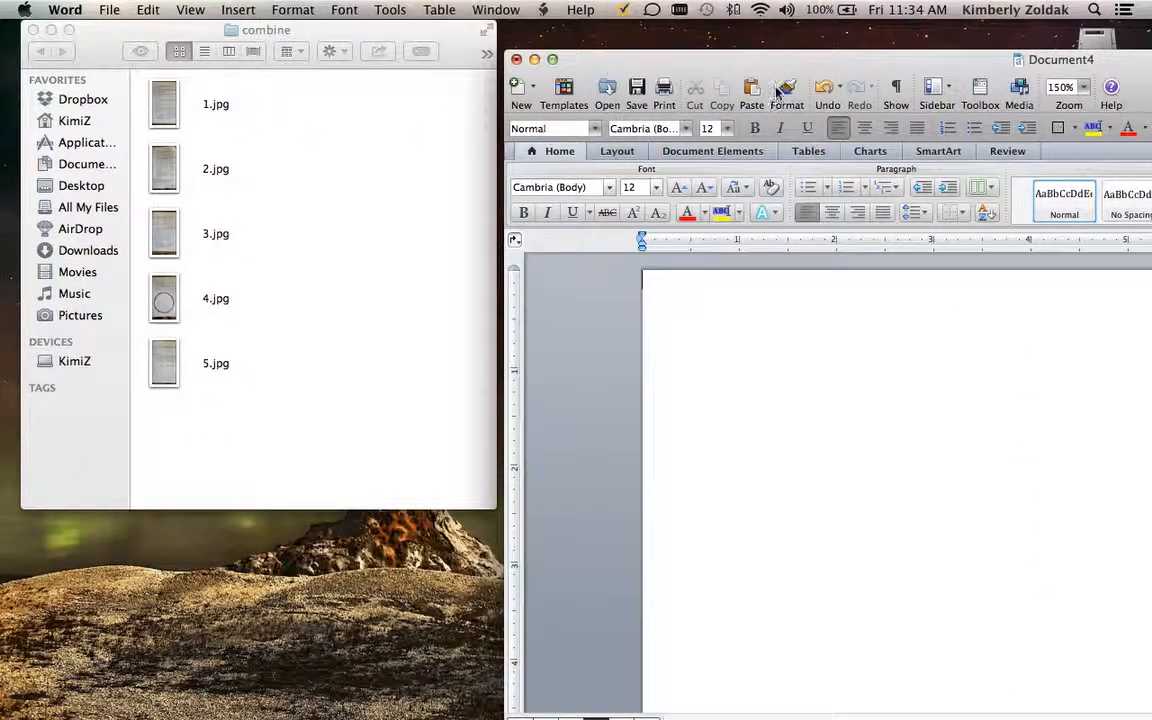
double_click(698, 62)
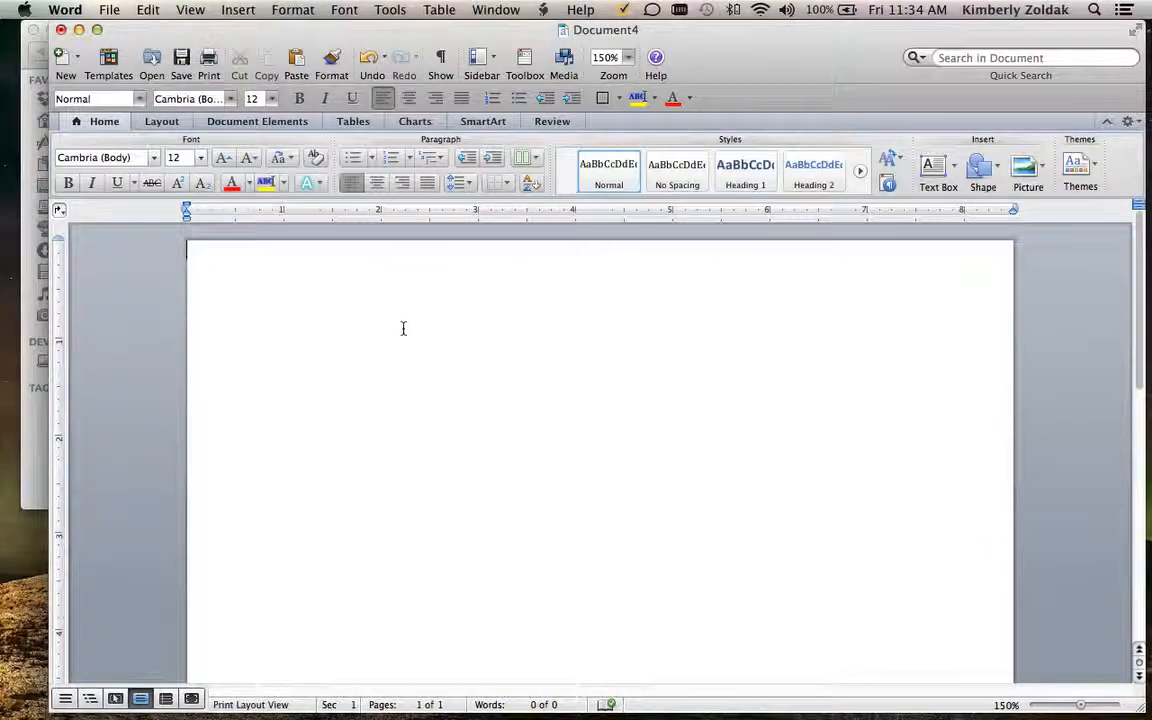
- Insert four page breaks into the blank document to make five pages
click(424, 319)
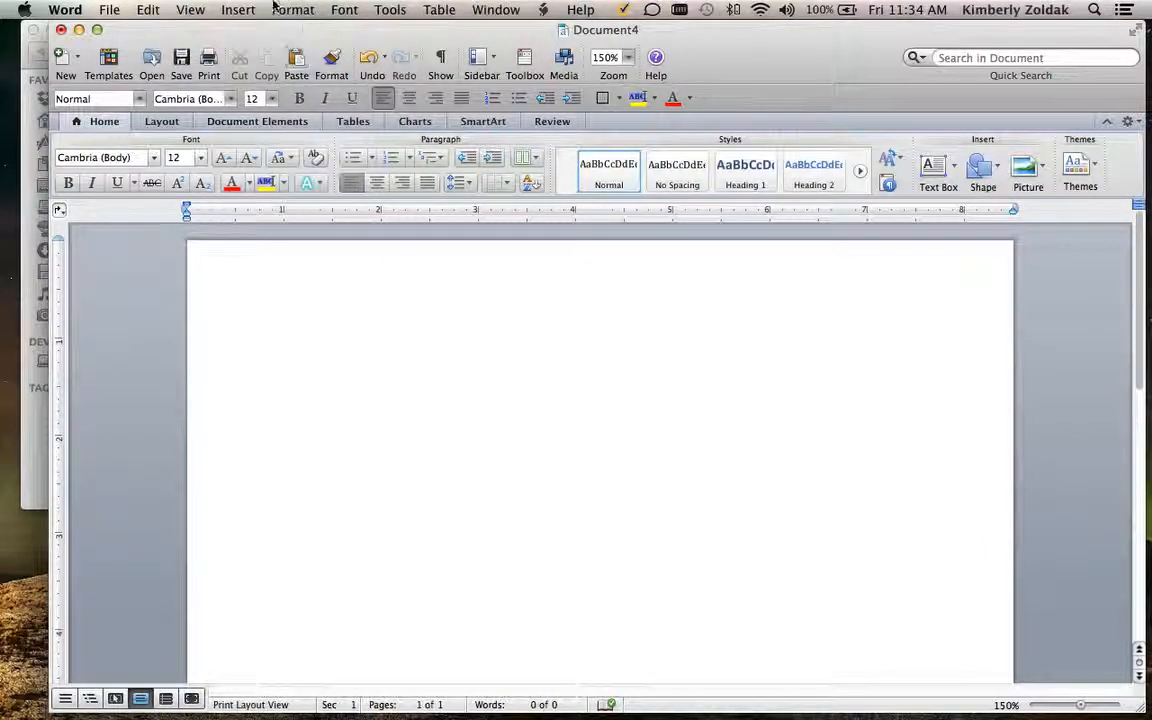
click(240, 10)
click(432, 36)
click(245, 9)
mouse_move(250, 31)
click(440, 36)
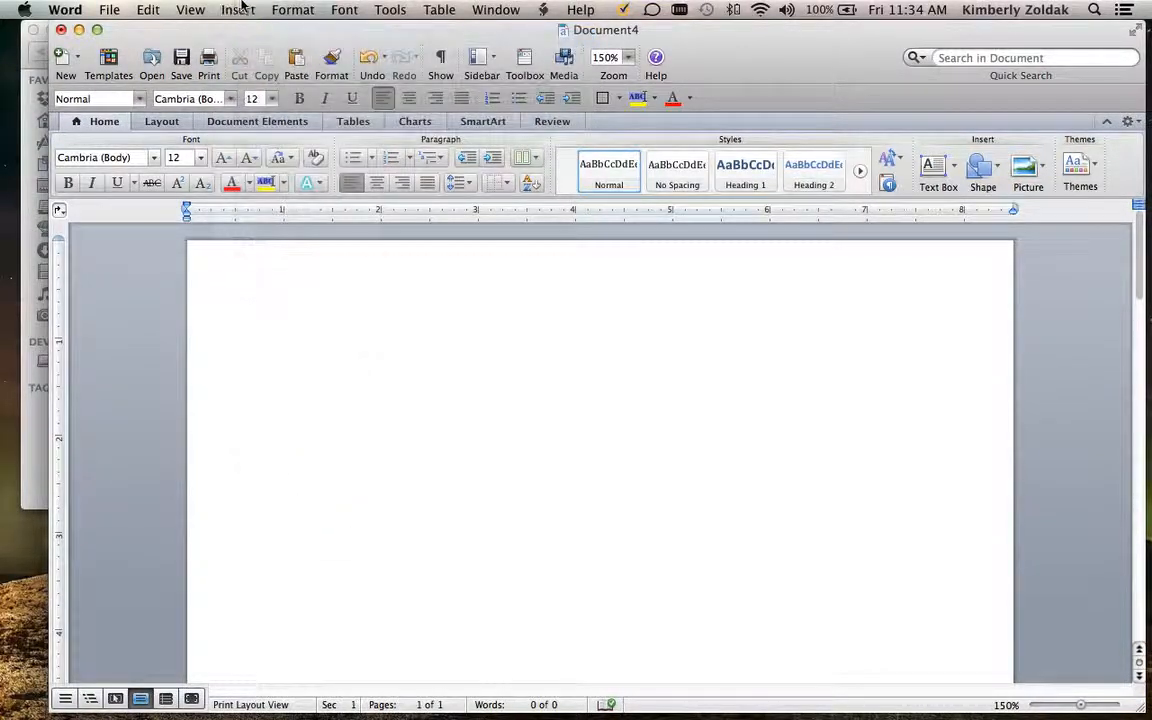
click(240, 12)
click(437, 35)
click(240, 10)
mouse_move(250, 31)
click(437, 35)
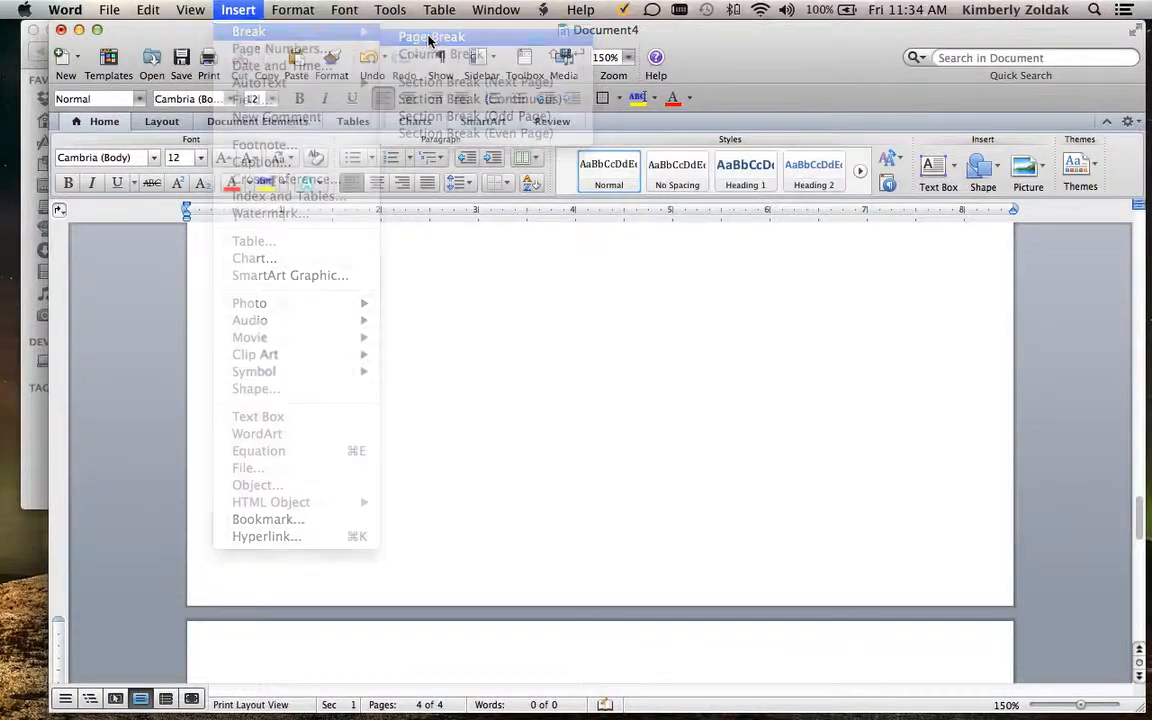
- Insert the picture 1.jpg from the combine folder with the cursor placed on the first page
scroll(460, 345, up, 15)
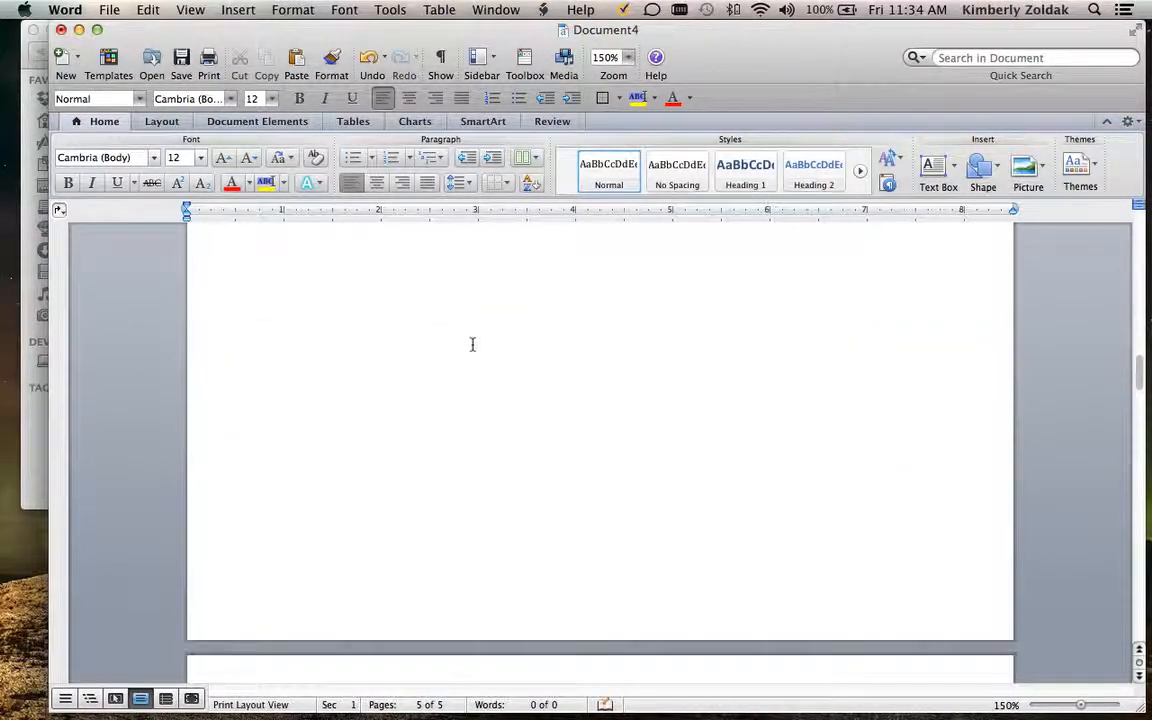
scroll(475, 342, up, 5)
click(465, 334)
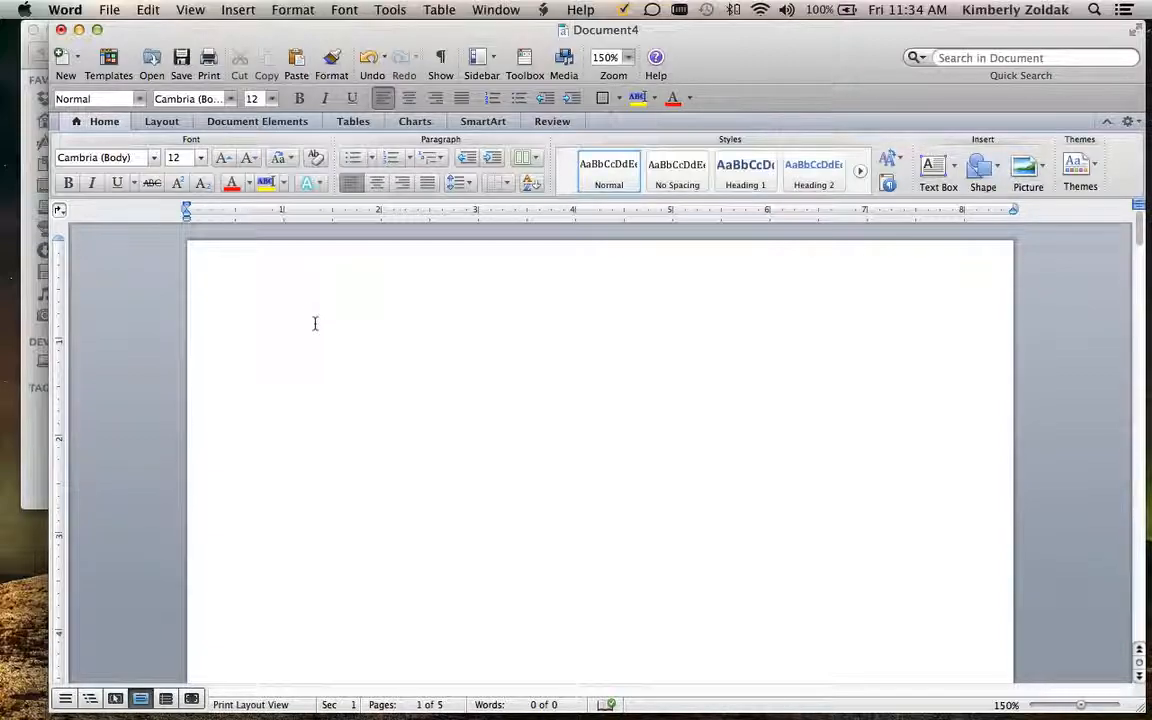
mouse_move(367, 29)
mouse_down()
mouse_move(383, 30)
mouse_move(373, 27)
mouse_up()
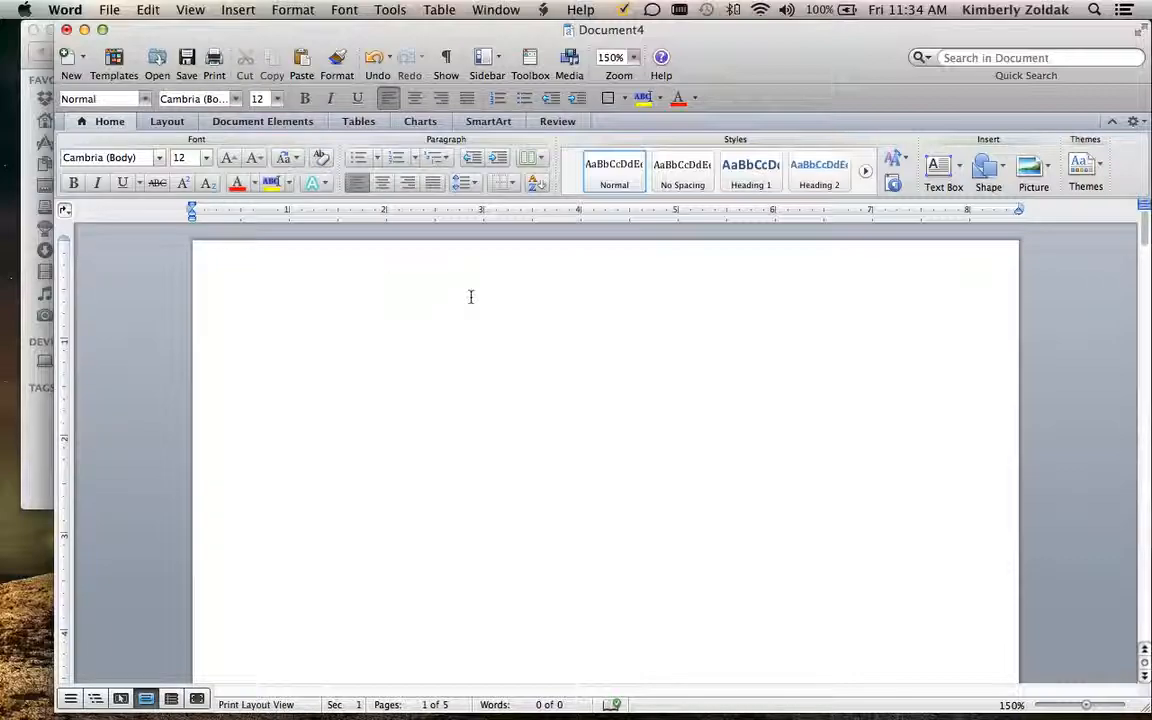
click(237, 10)
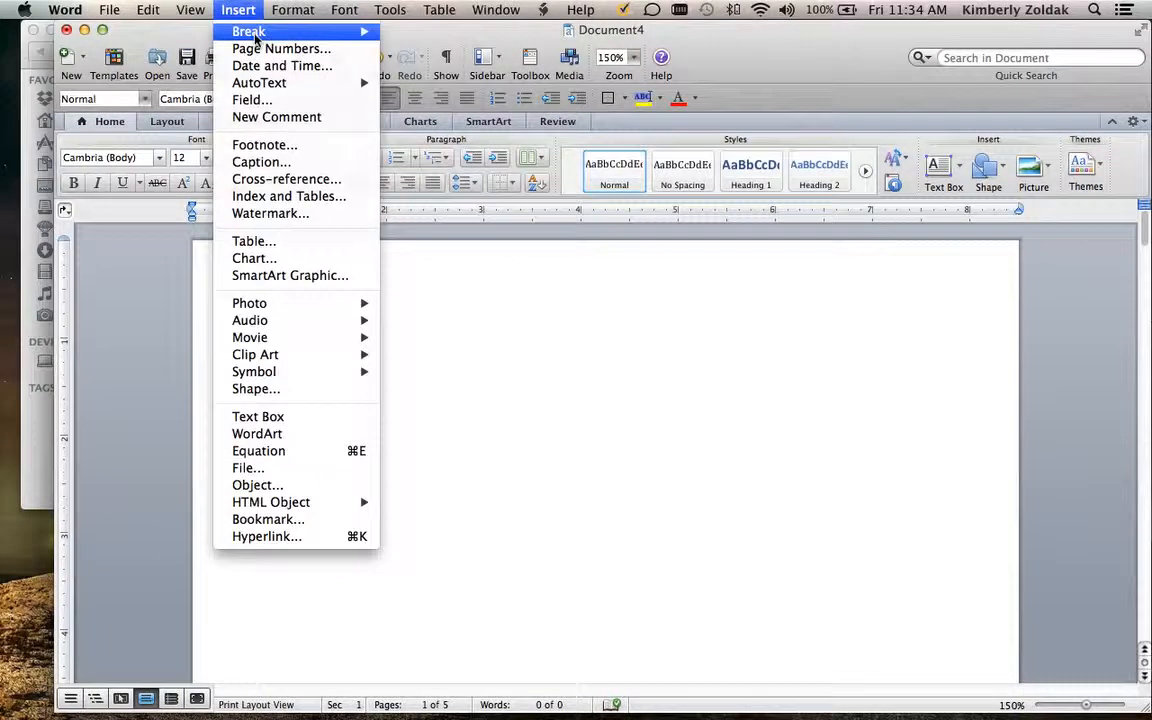
mouse_move(300, 303)
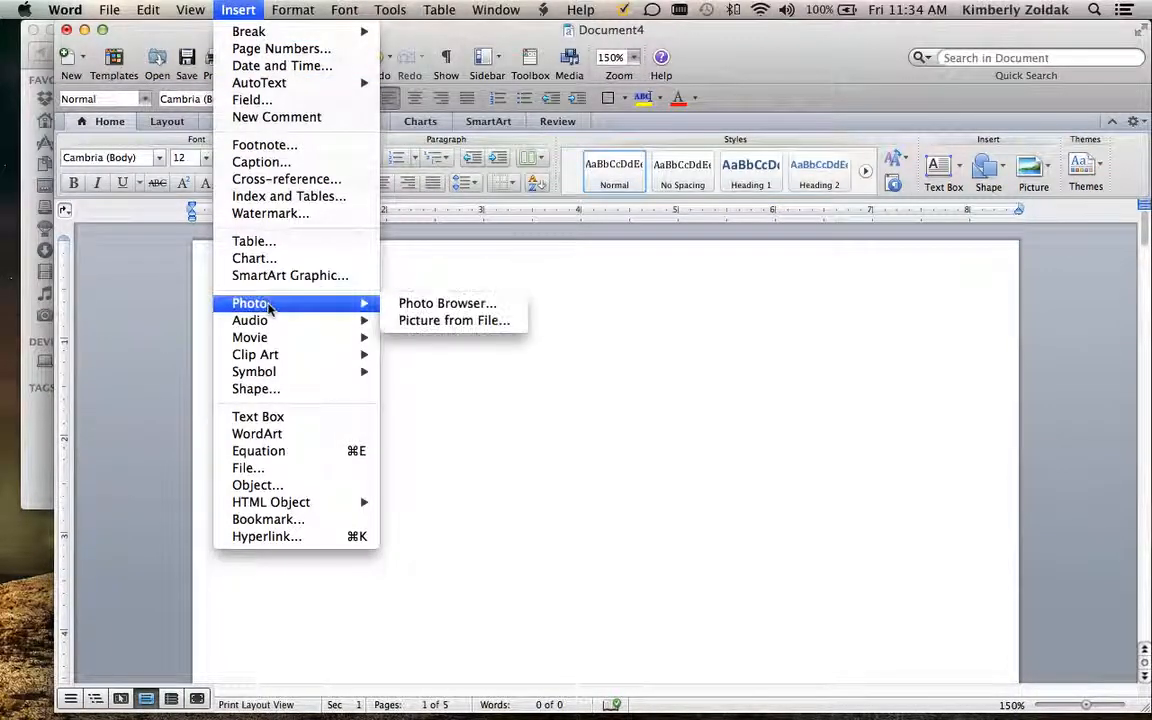
click(421, 326)
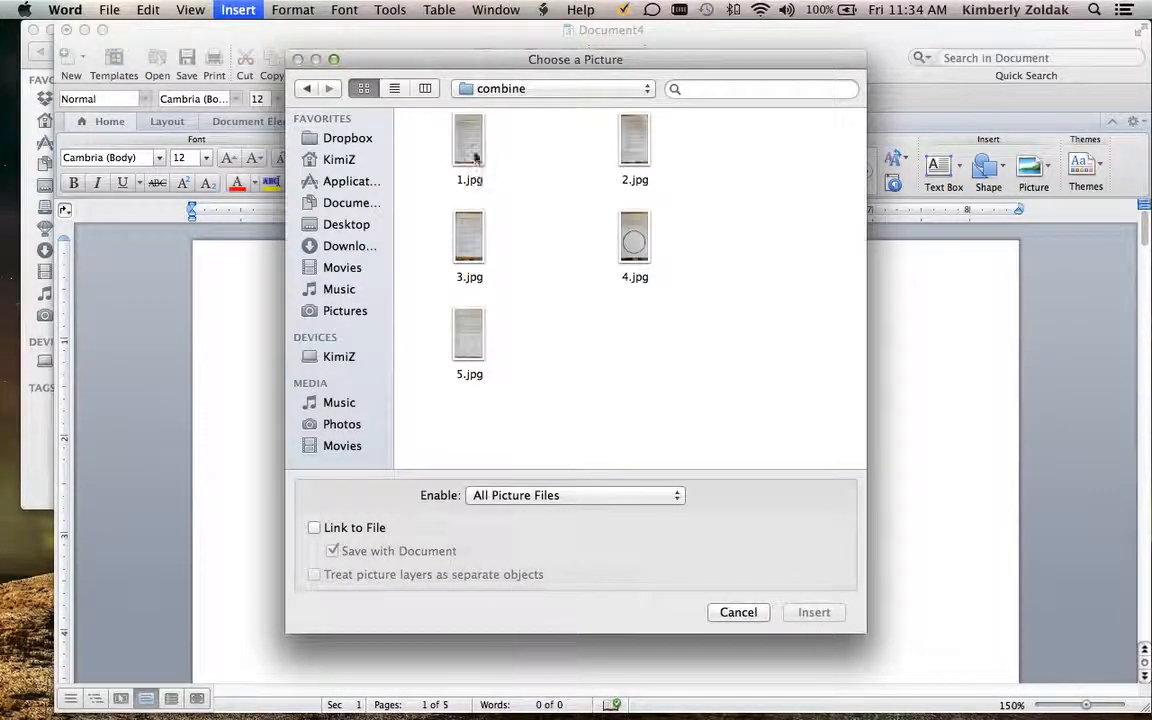
click(467, 157)
click(815, 612)
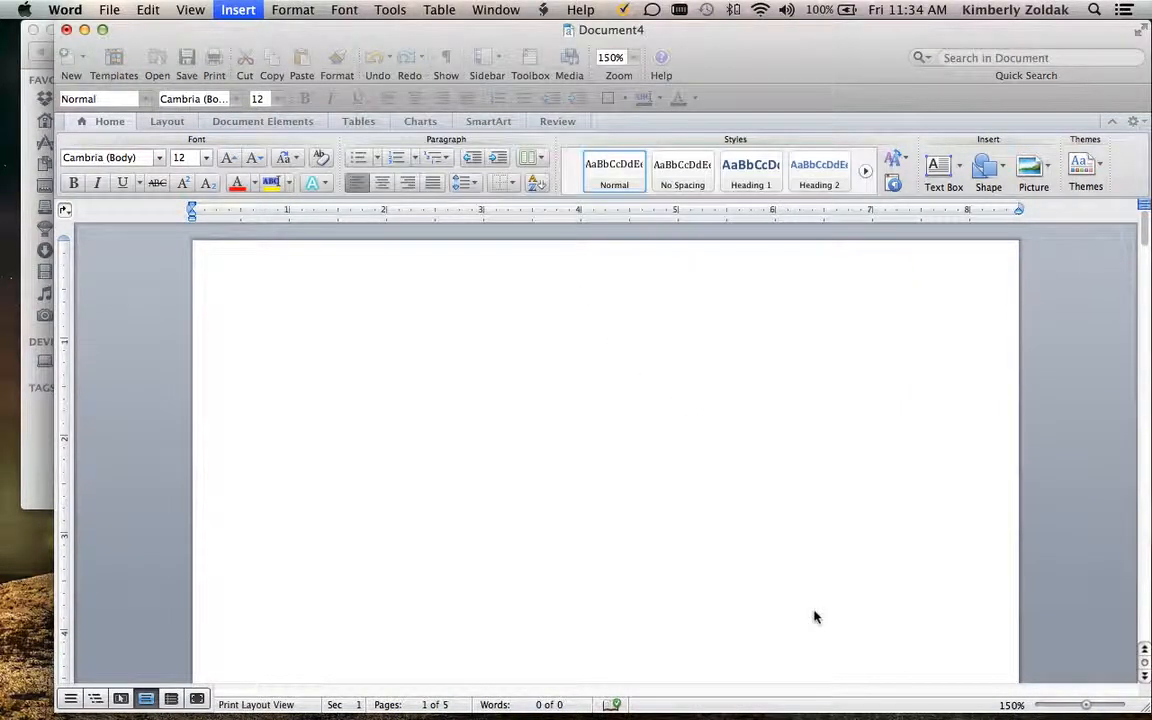
- Move the inserted picture from the second page up to the top of the first page
scroll(800, 580, up, 5)
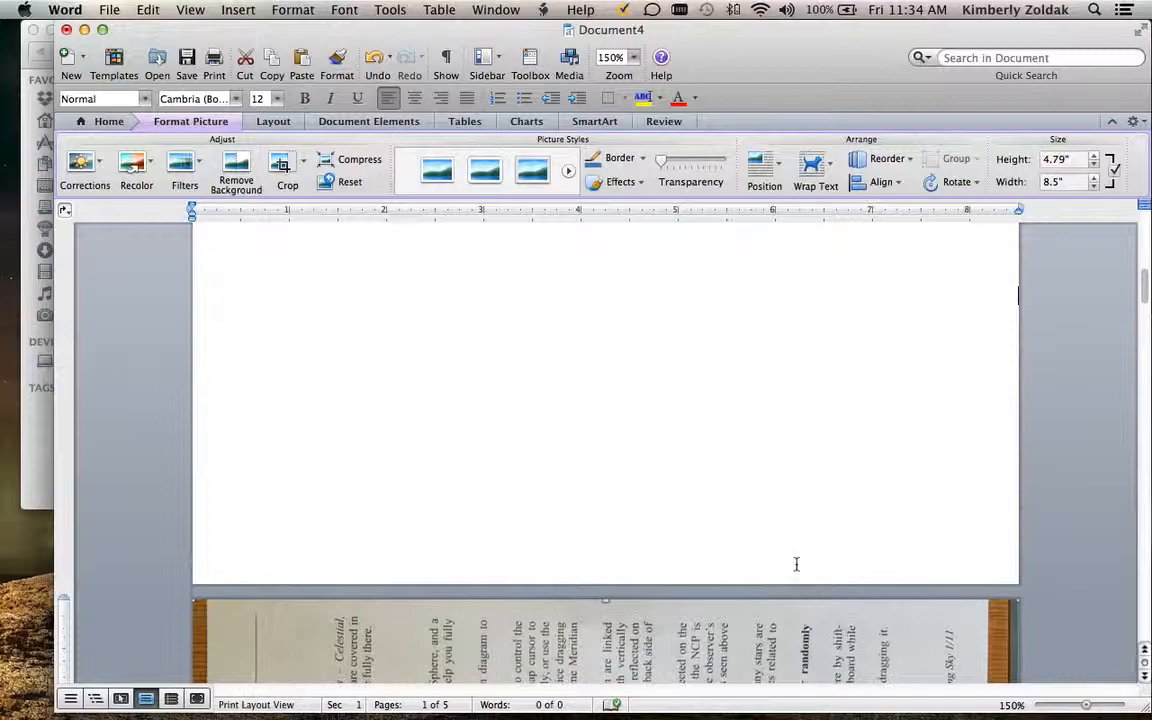
scroll(794, 555, down, 5)
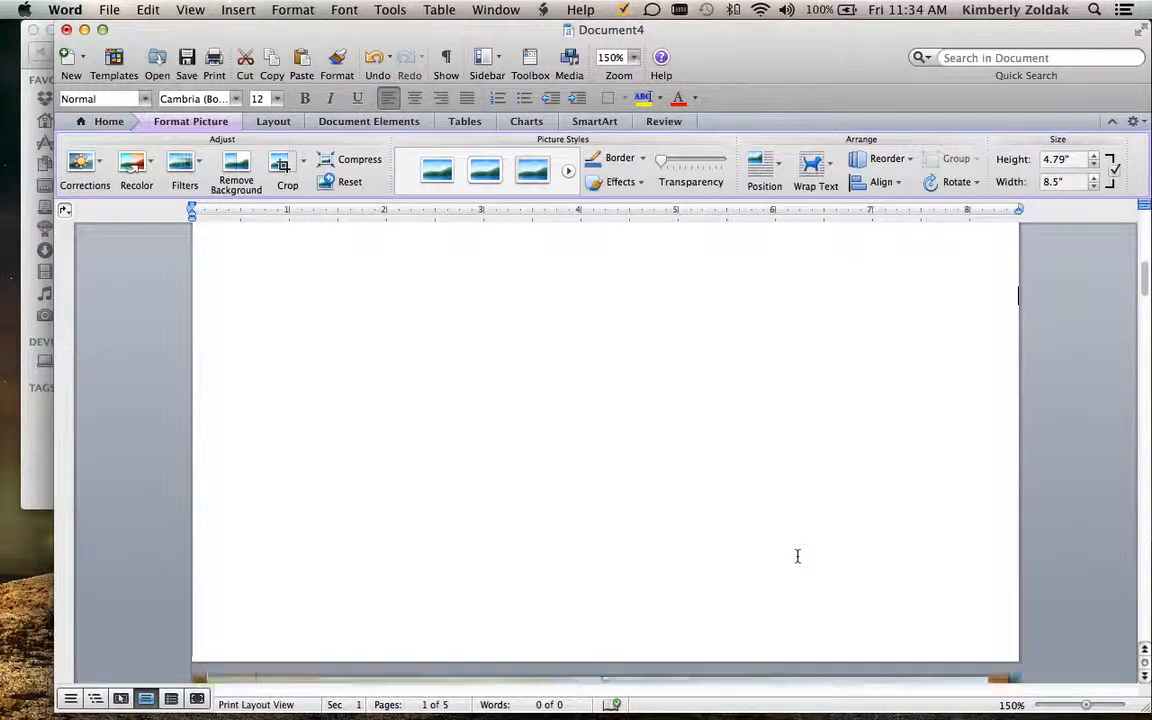
scroll(797, 555, down, 8)
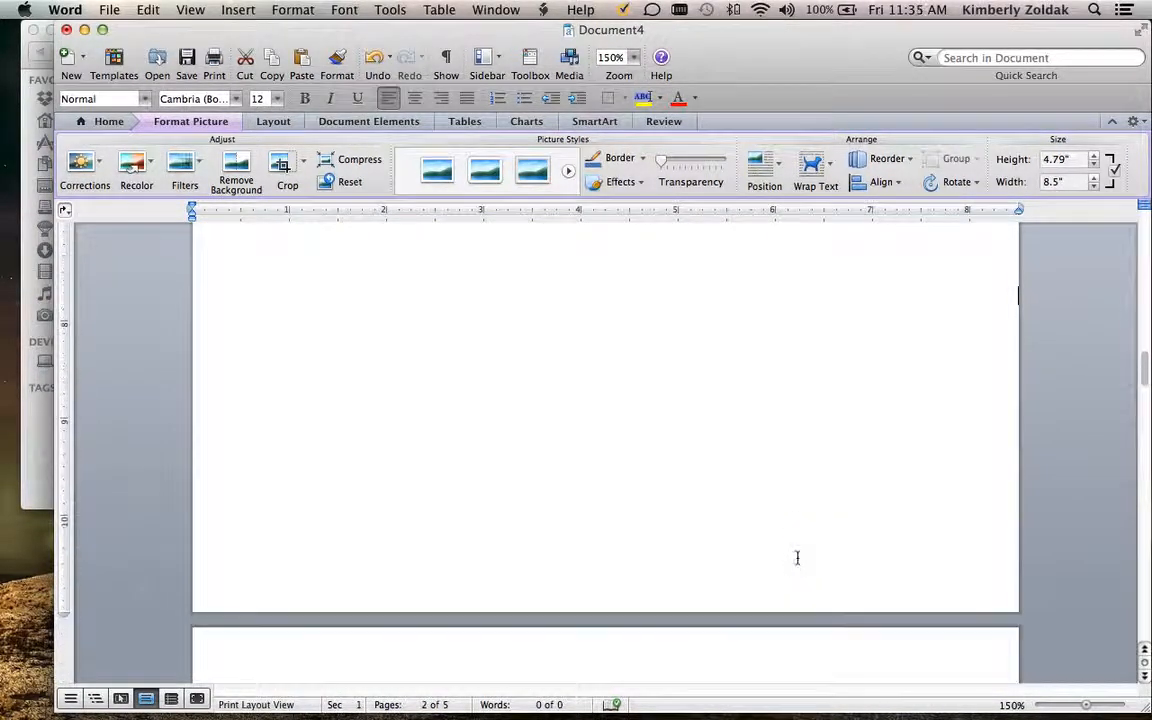
scroll(797, 557, up, 10)
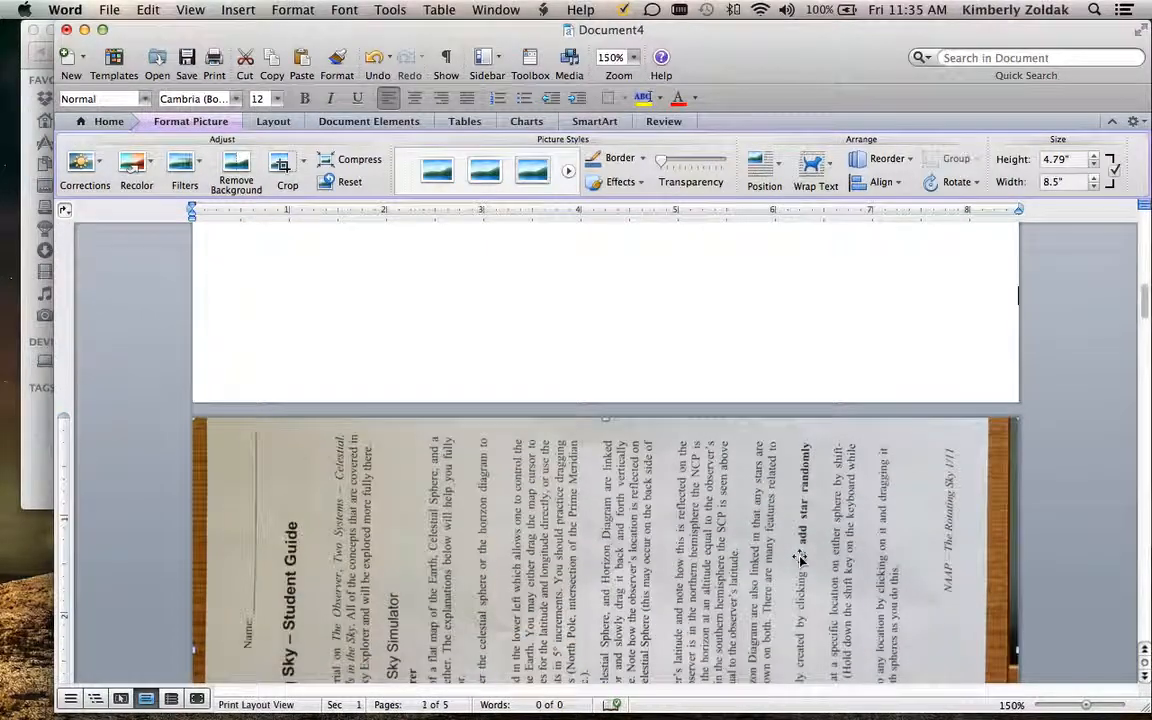
scroll(649, 510, down, 1)
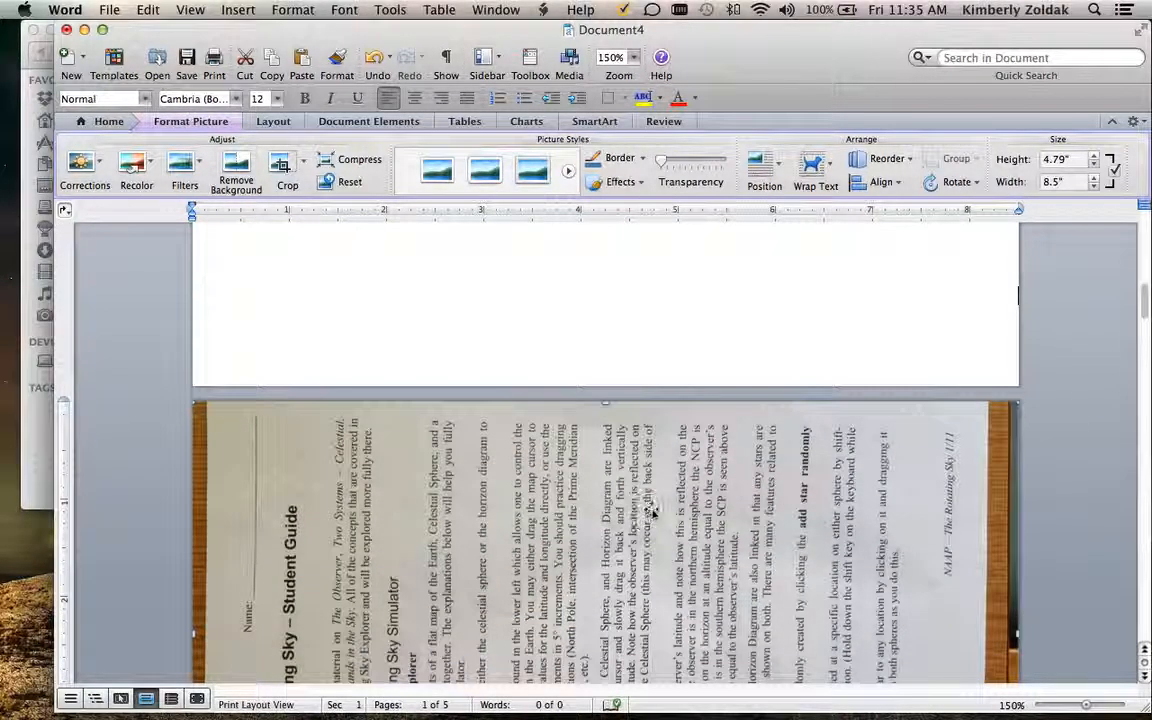
drag(645, 490, 653, 250)
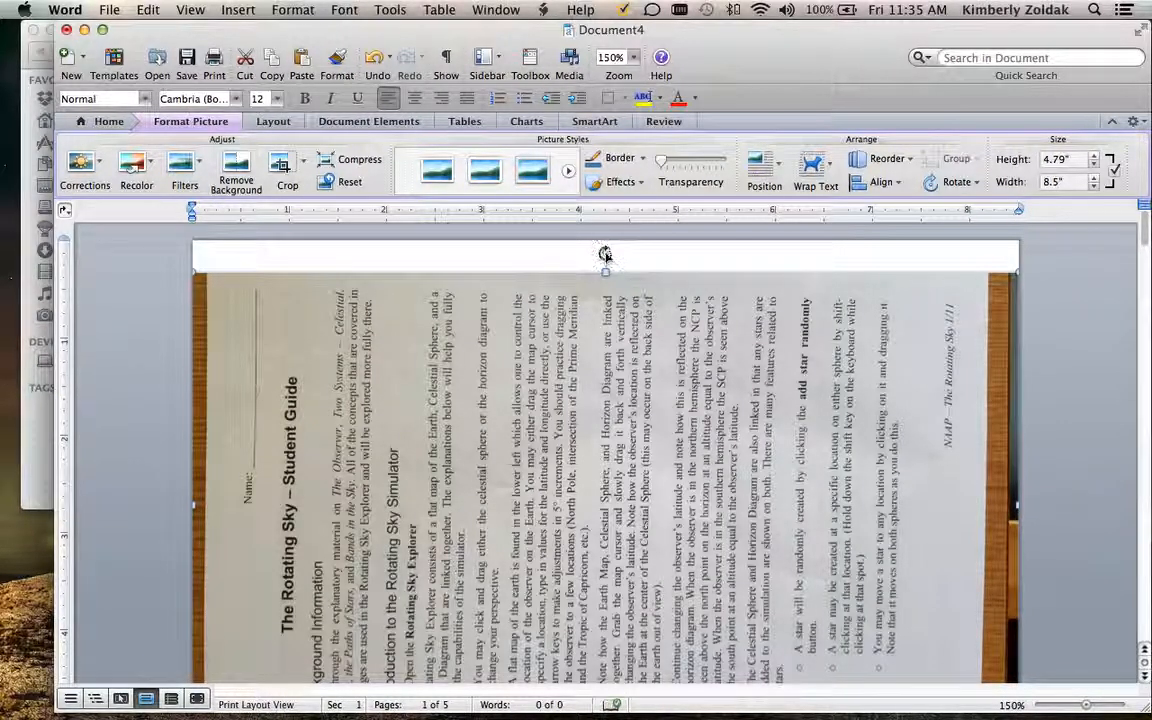
- Try rotating the picture 90 degrees clockwise, once freehand and once with the Rotate command, undoing each rotation
drag(606, 251, 841, 504)
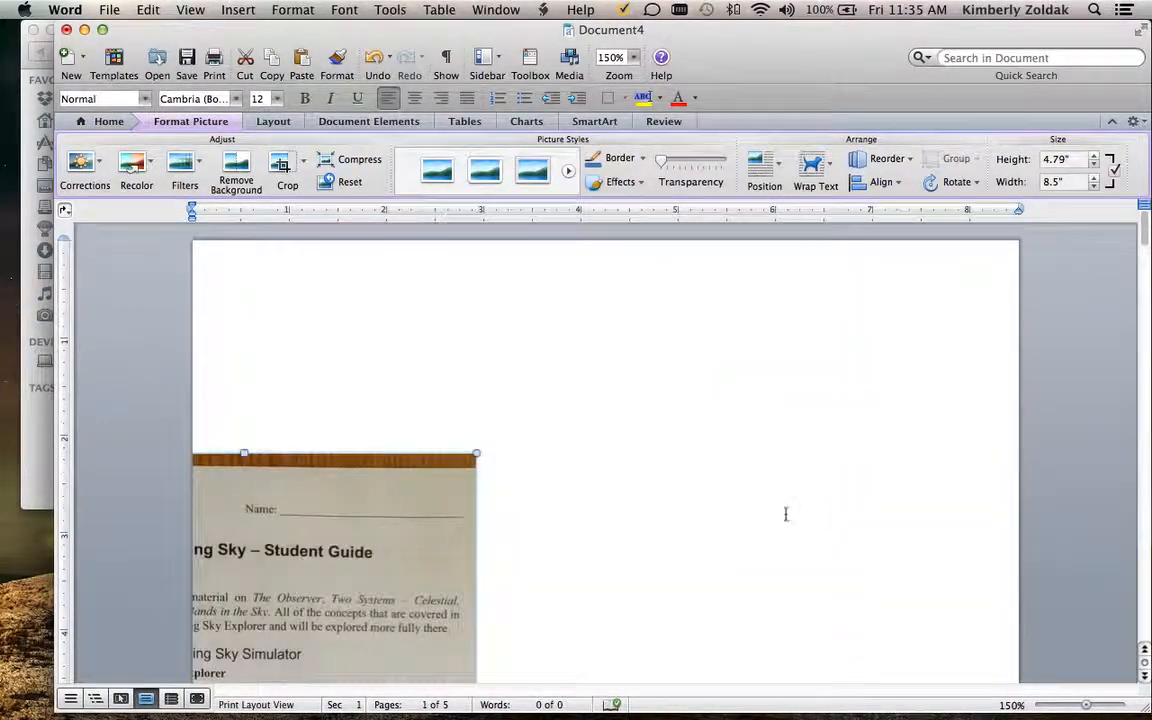
click(375, 57)
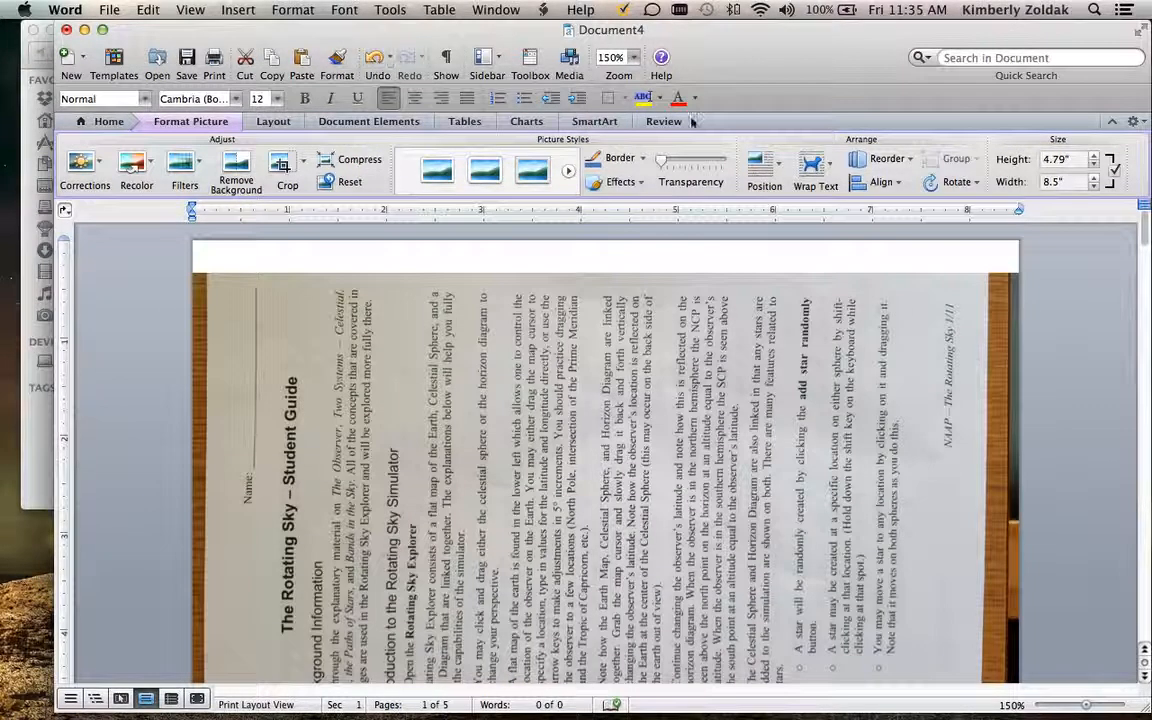
click(955, 184)
click(1000, 208)
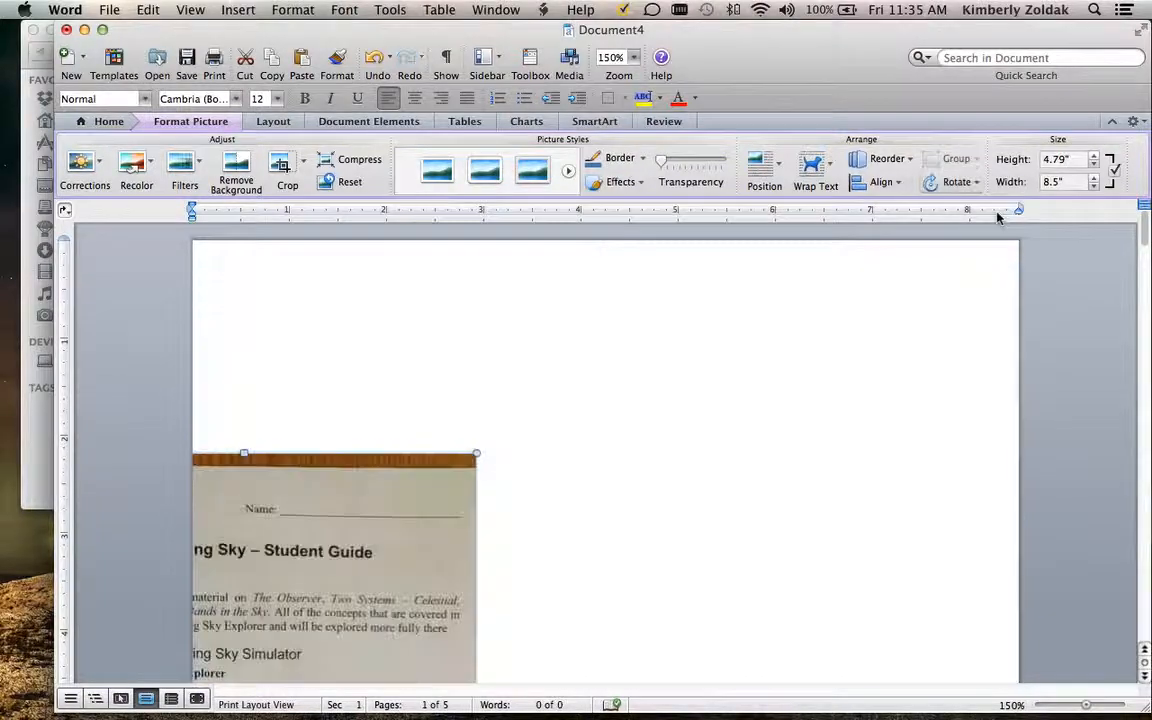
scroll(505, 399, down, 4)
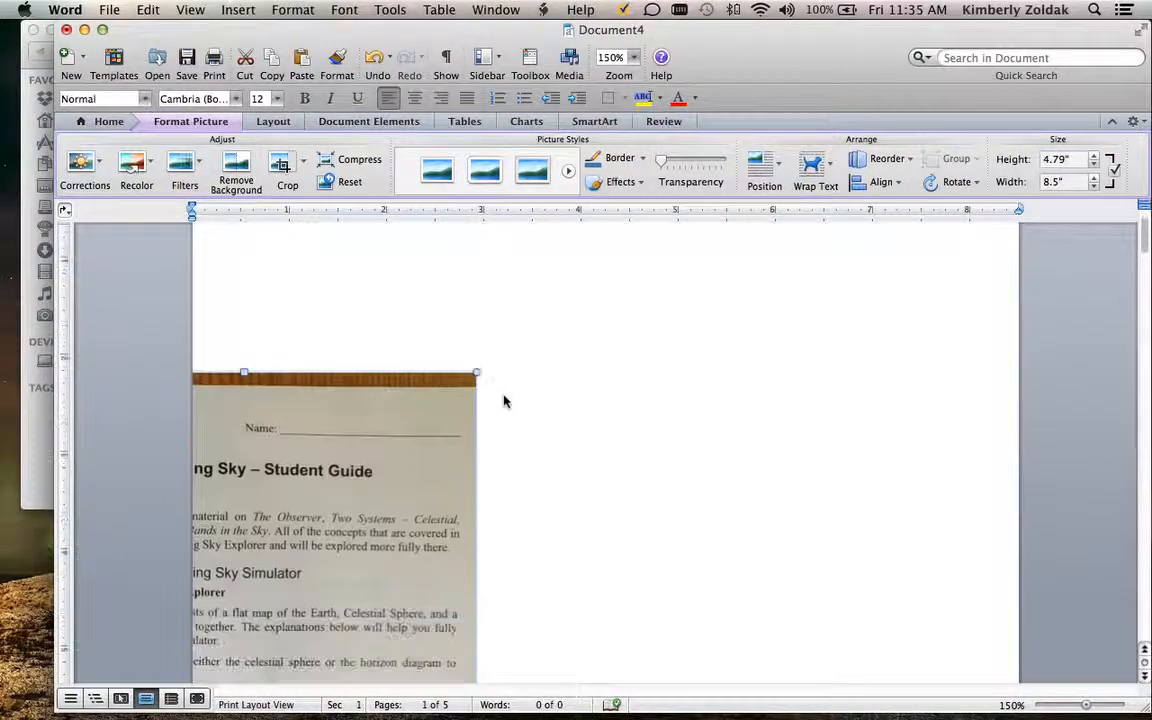
click(375, 57)
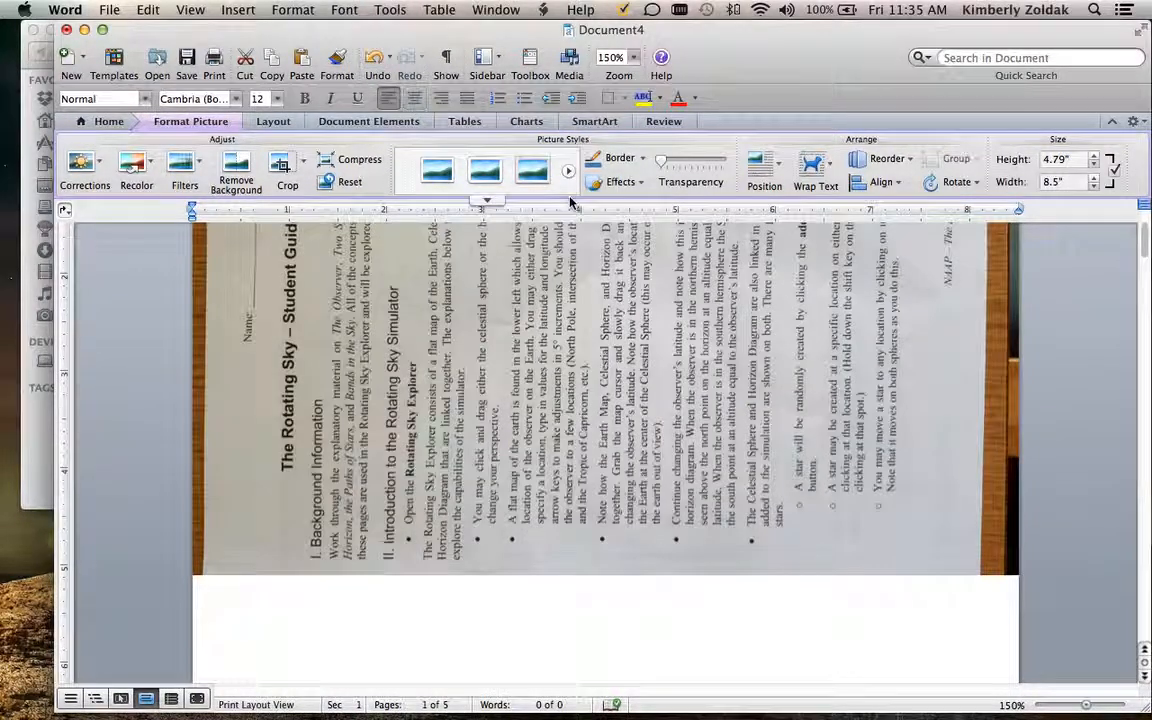
- Set the first page's picture rotation to 270° in Format Picture, after trying 90° and 180°
right_click(589, 370)
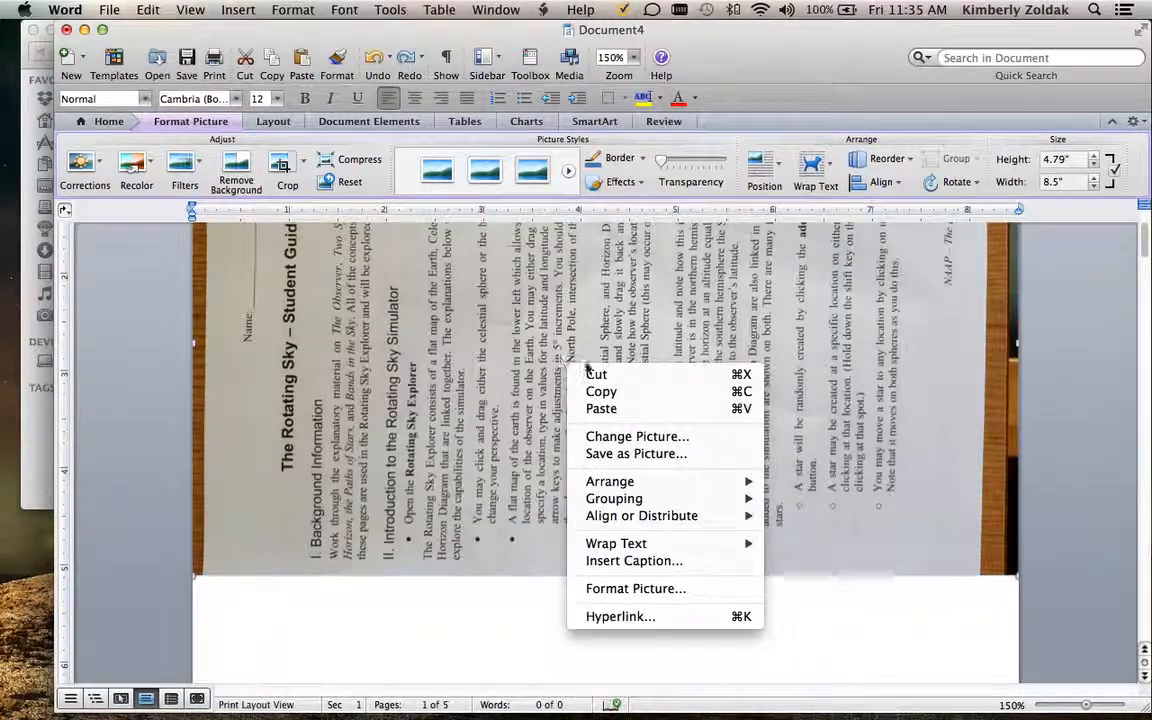
click(675, 590)
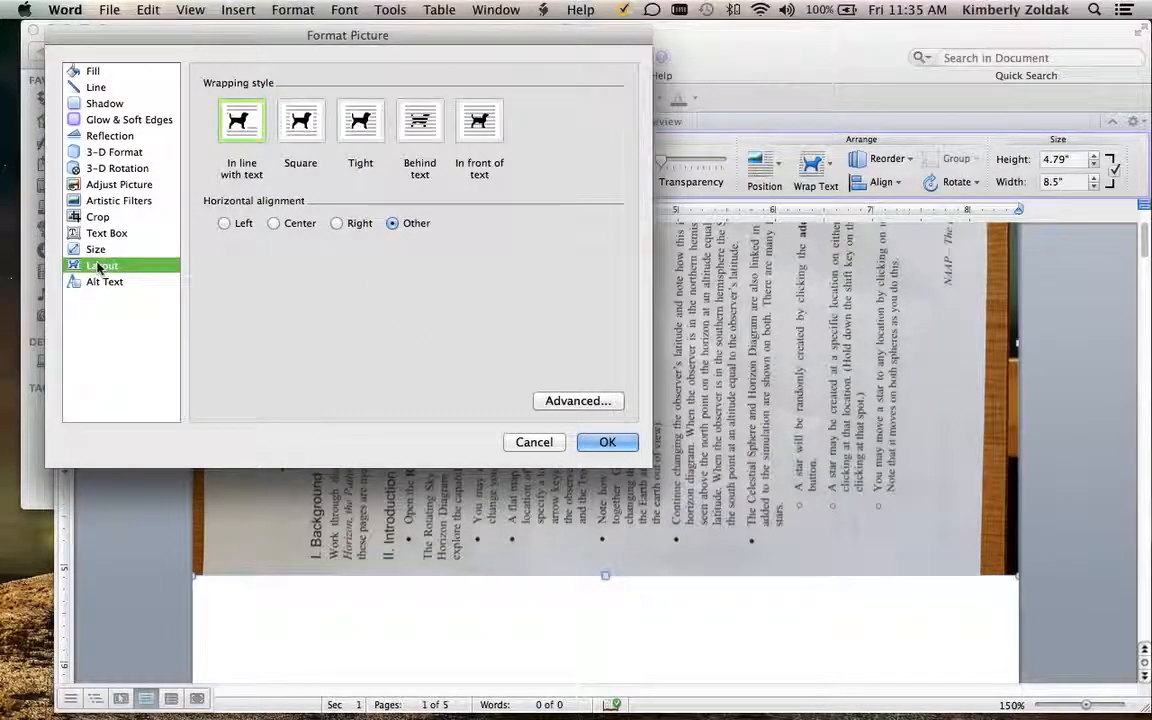
click(95, 249)
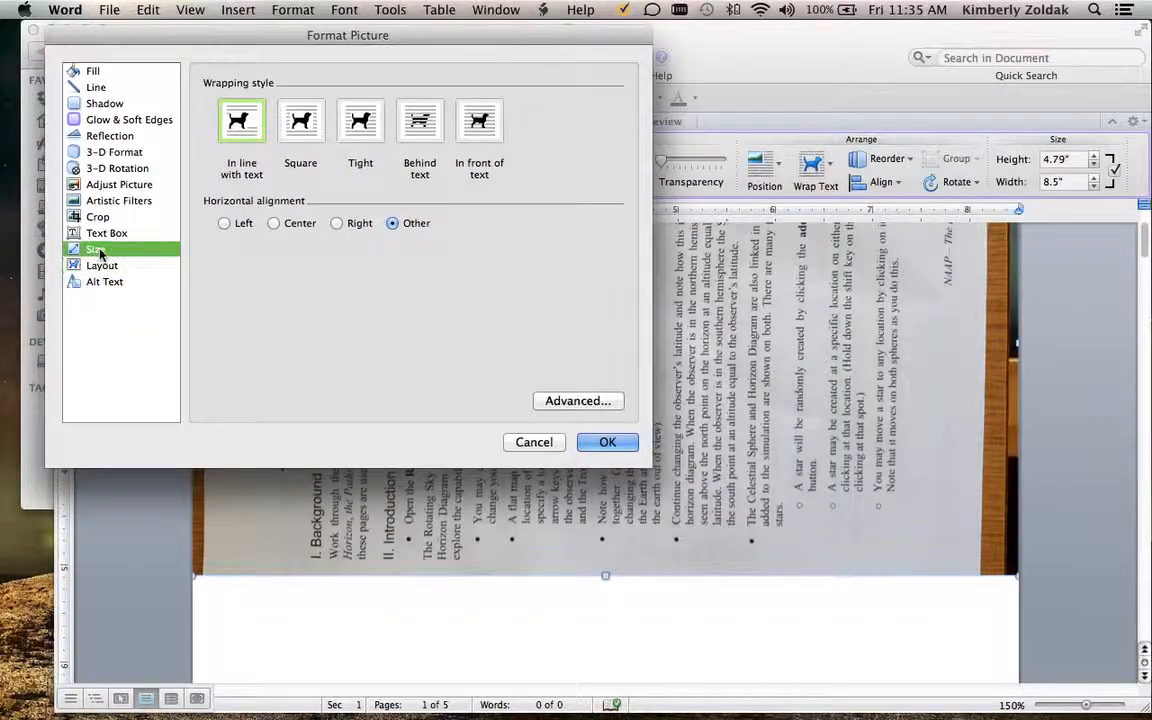
double_click(316, 284)
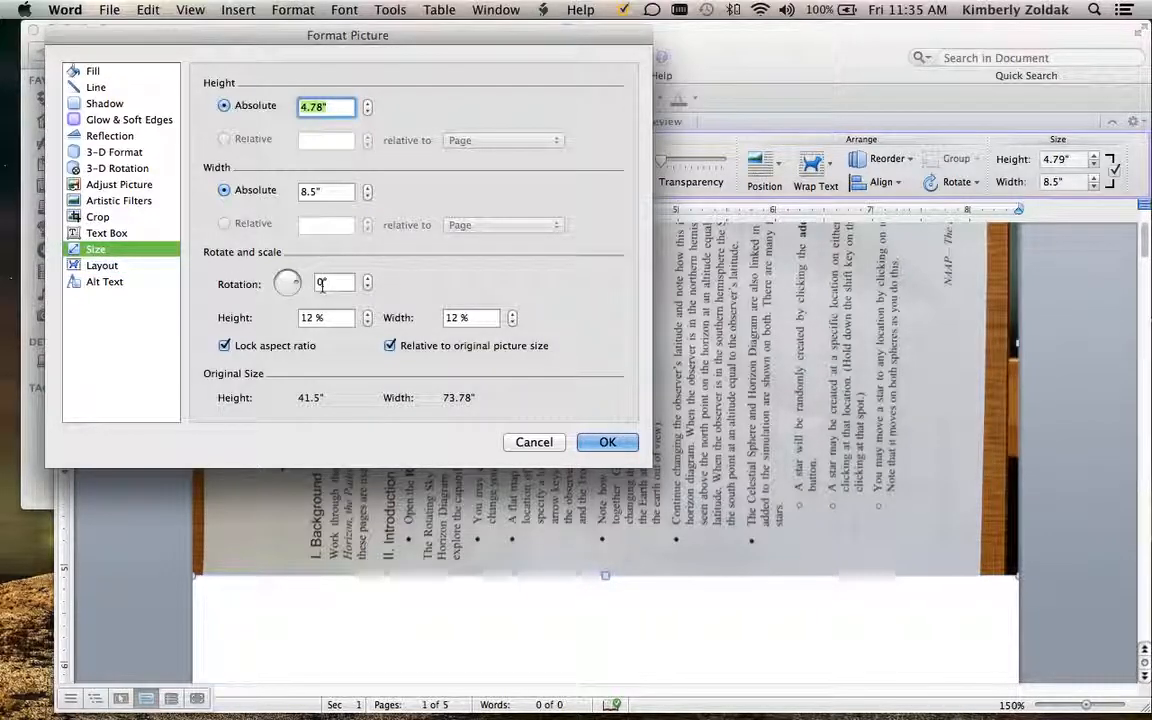
text(90)
click(558, 268)
double_click(324, 283)
text(180)
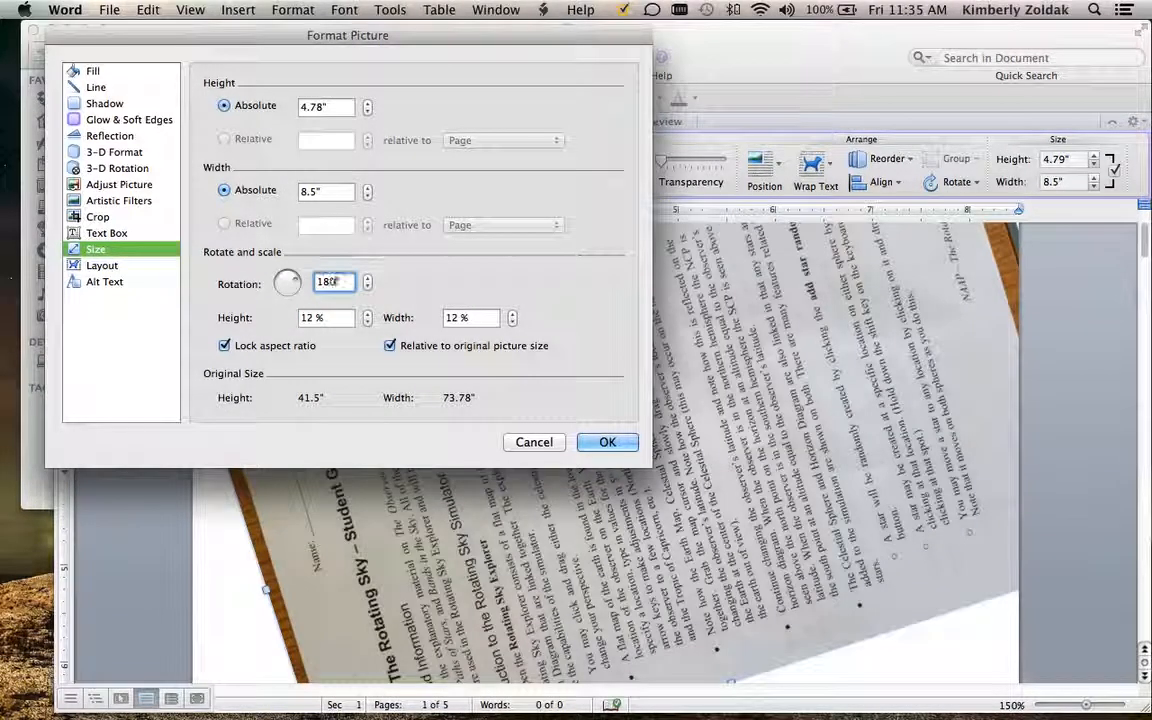
double_click(330, 282)
text(2)
text(0)
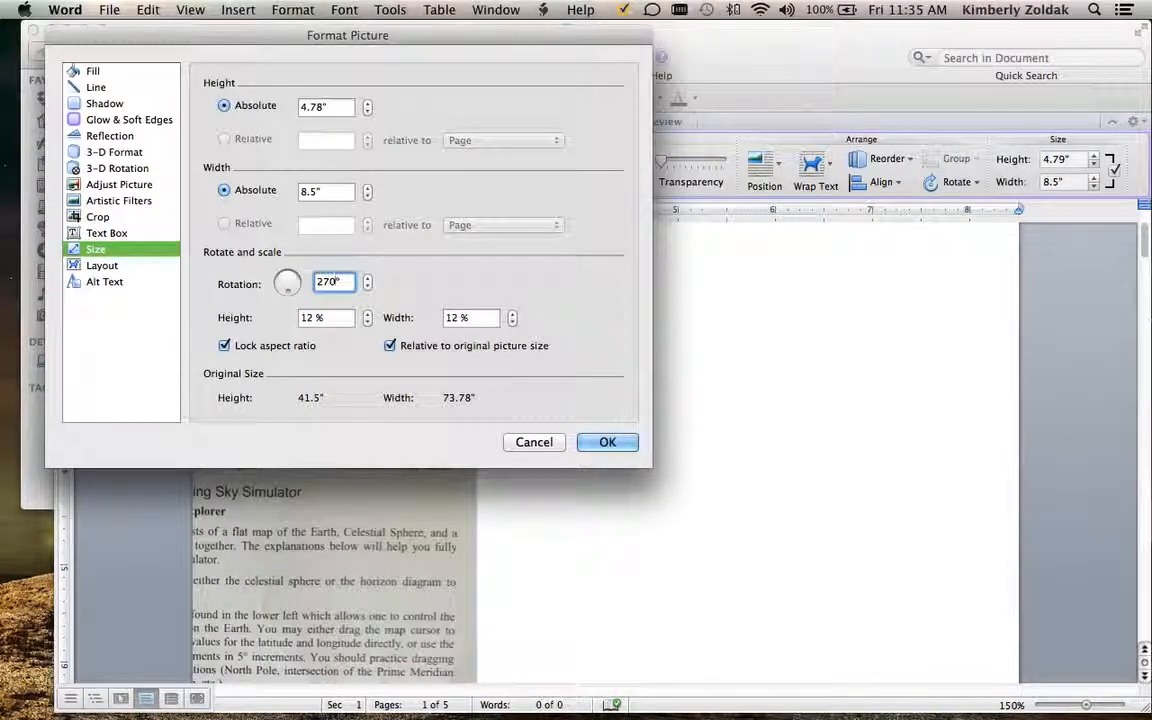
- Give the picture Tight text wrapping with Center horizontal alignment and apply the format settings
click(102, 266)
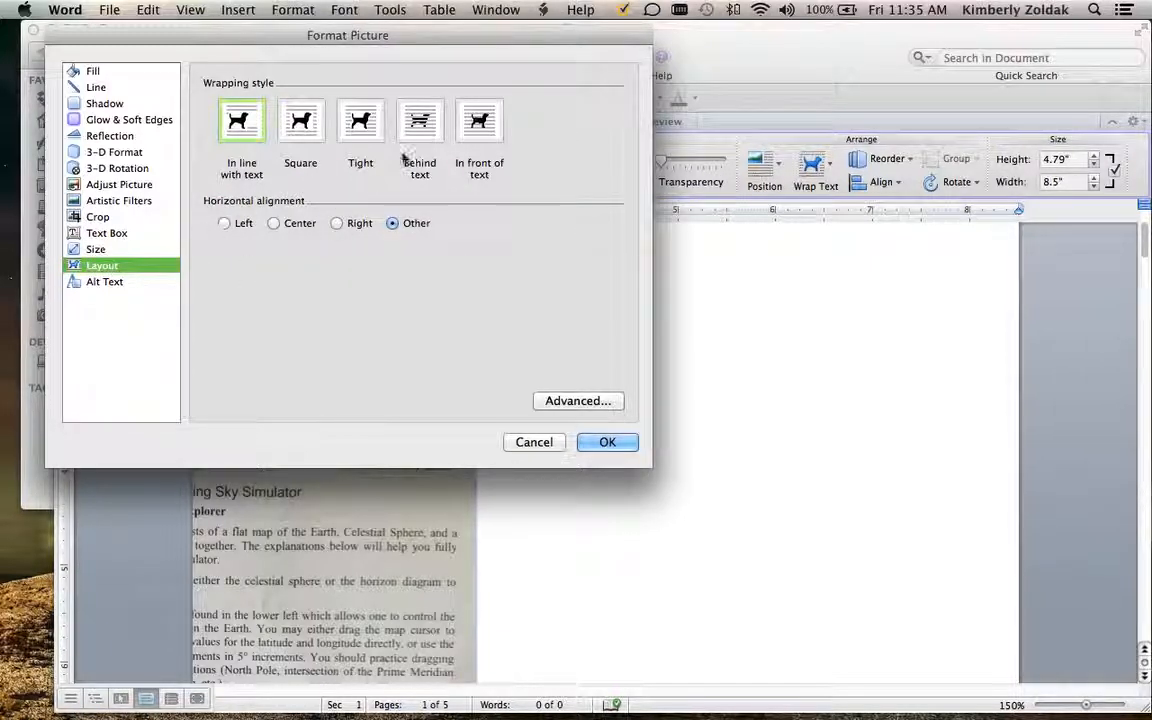
click(356, 130)
click(274, 224)
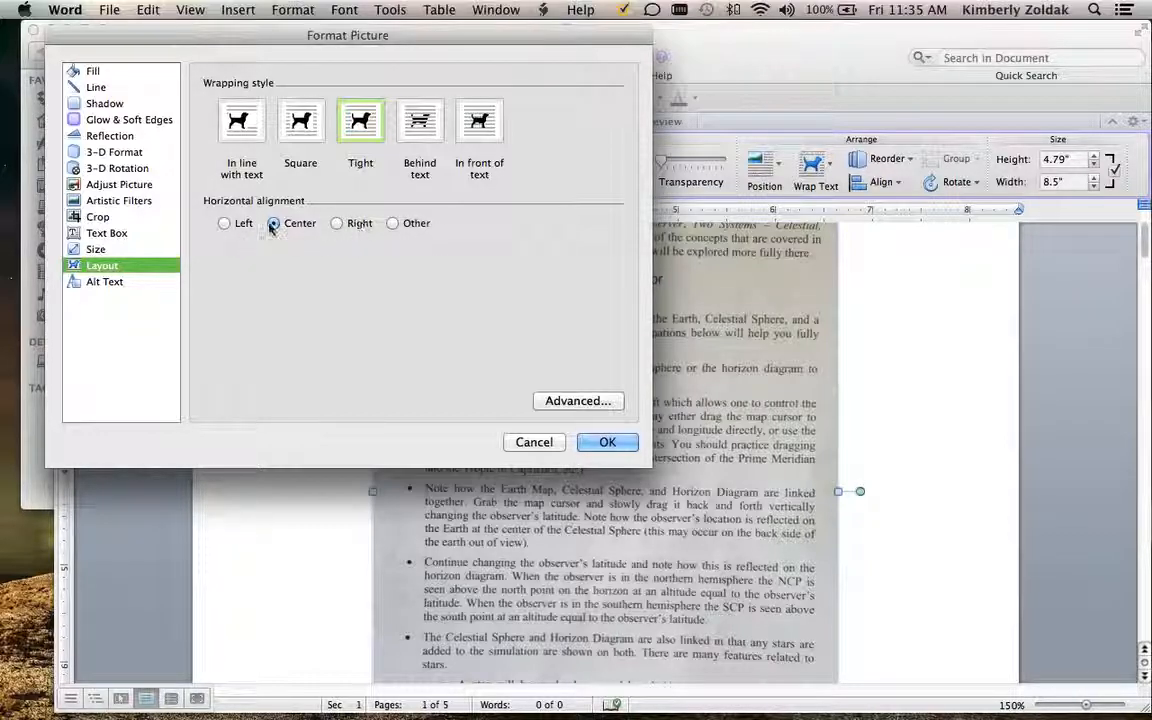
click(608, 443)
- Crop the wood strip and blank space off the picture's top edge to just above the Name line, and move the picture slightly left and down
scroll(310, 316, up, 5)
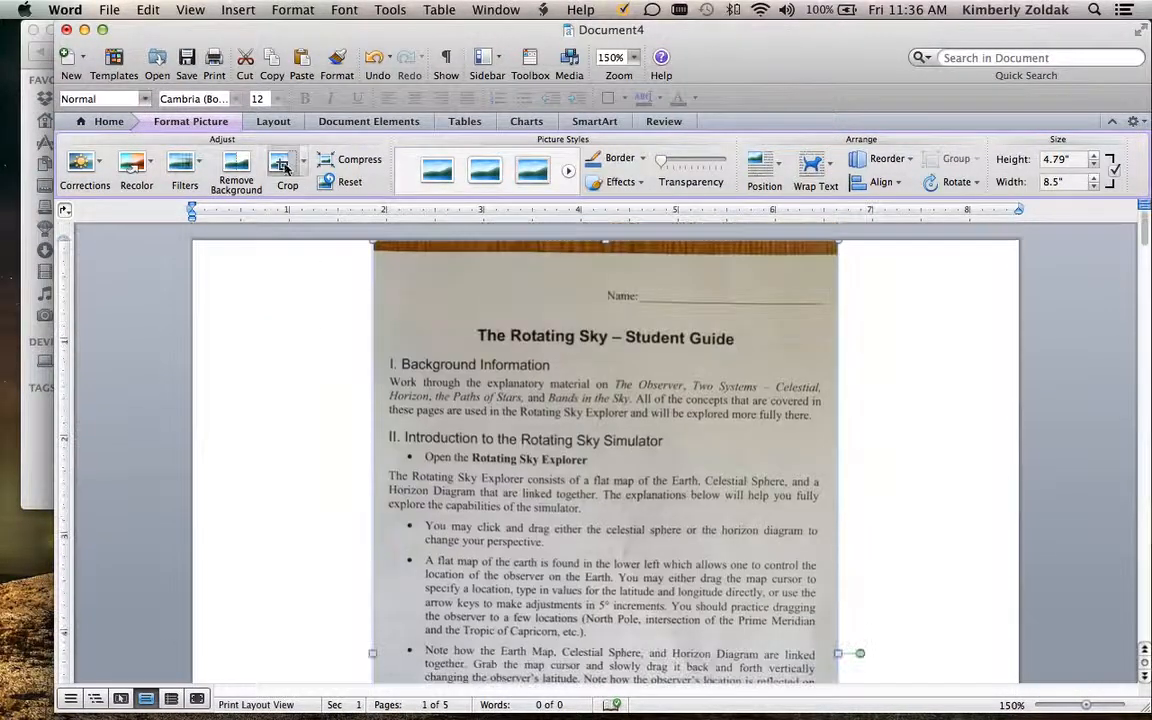
click(282, 163)
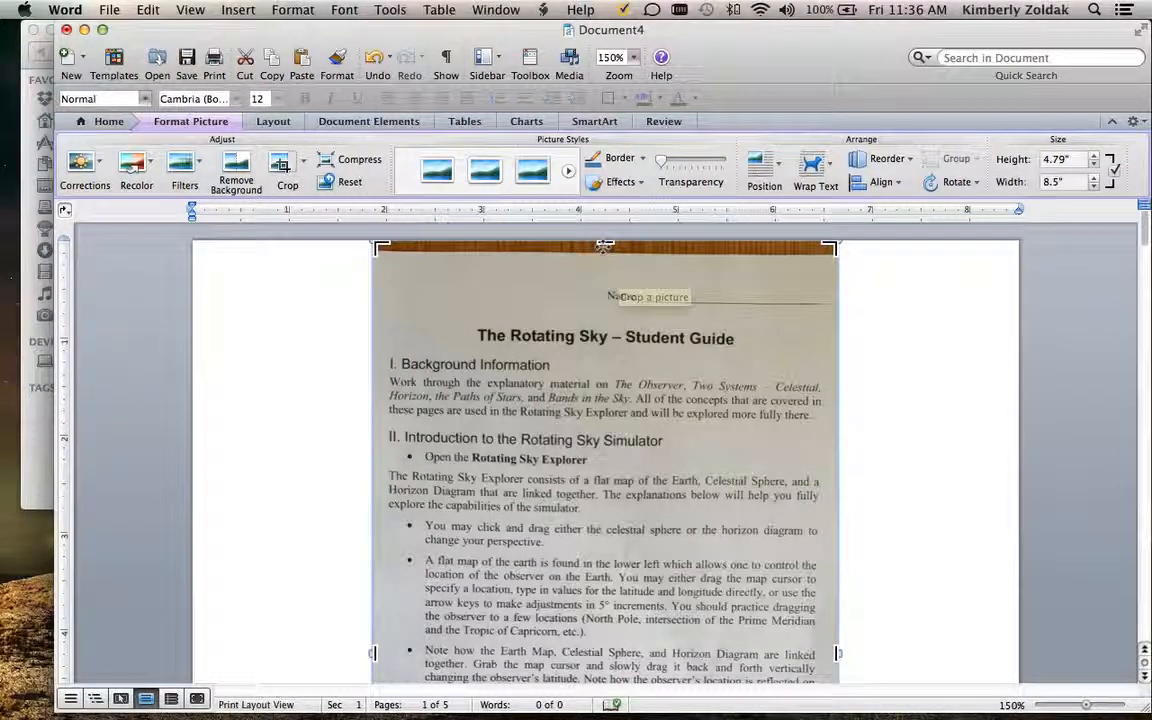
drag(605, 242, 605, 291)
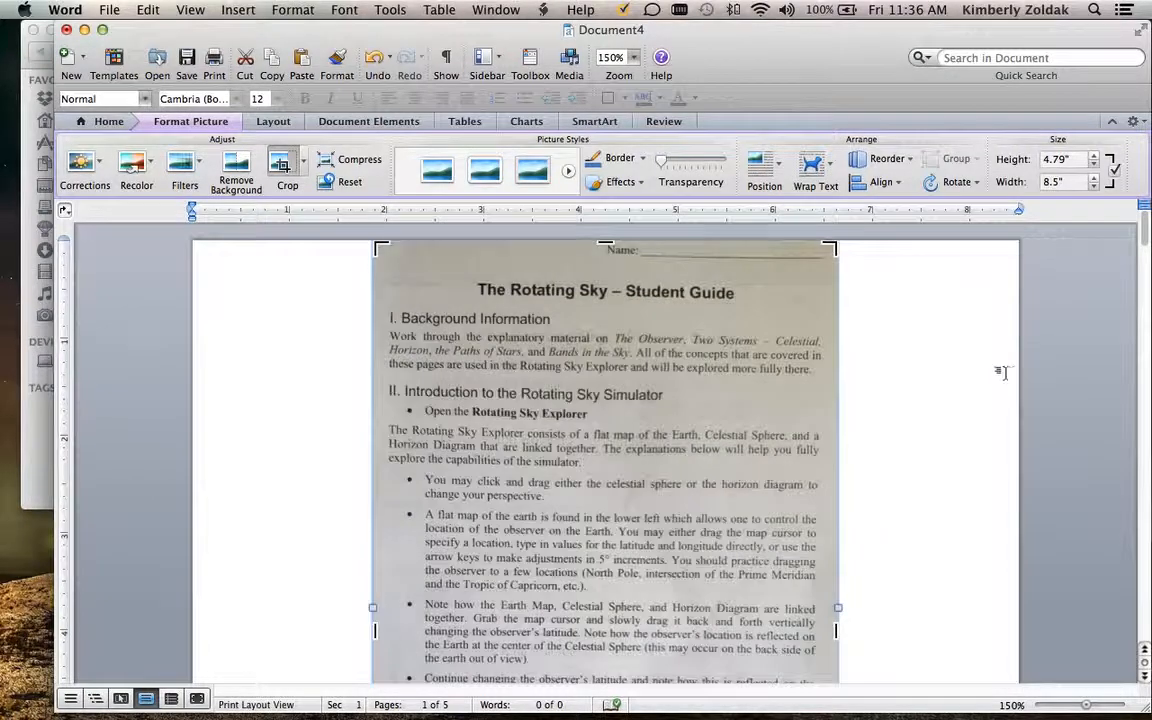
click(957, 368)
drag(707, 387, 622, 411)
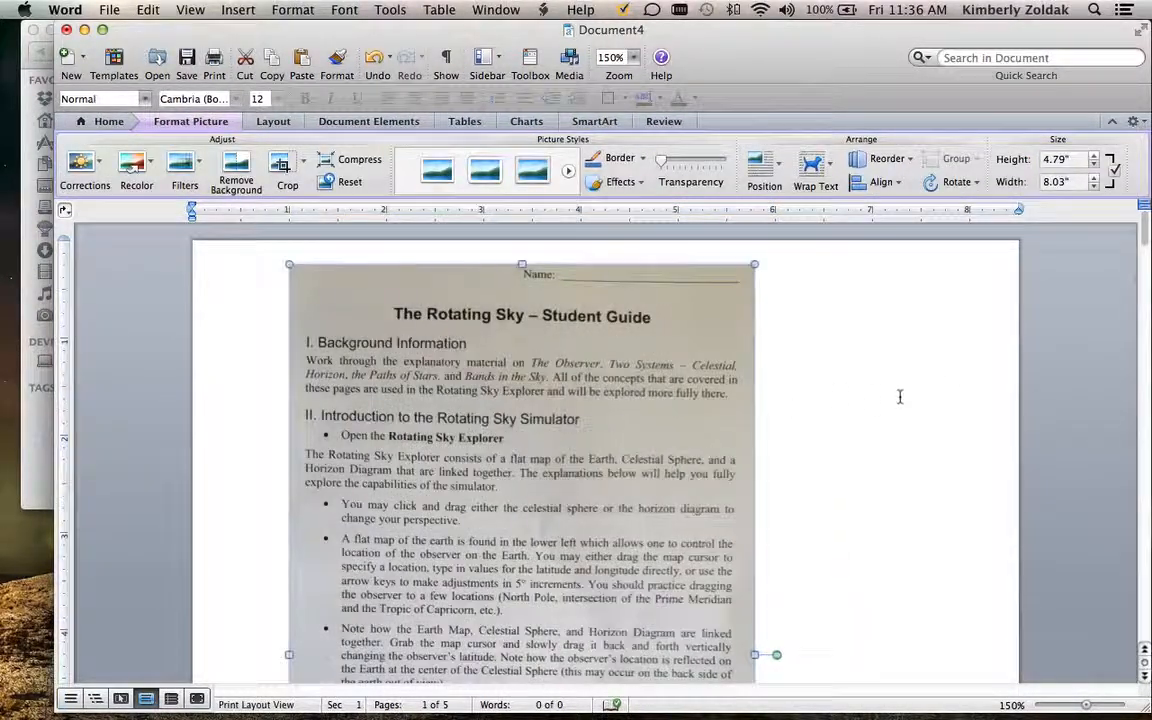
- Crop the desk background off the picture's bottom edge just below the page footer, and shift the picture slightly left
scroll(889, 397, down, 10)
scroll(898, 397, down, 10)
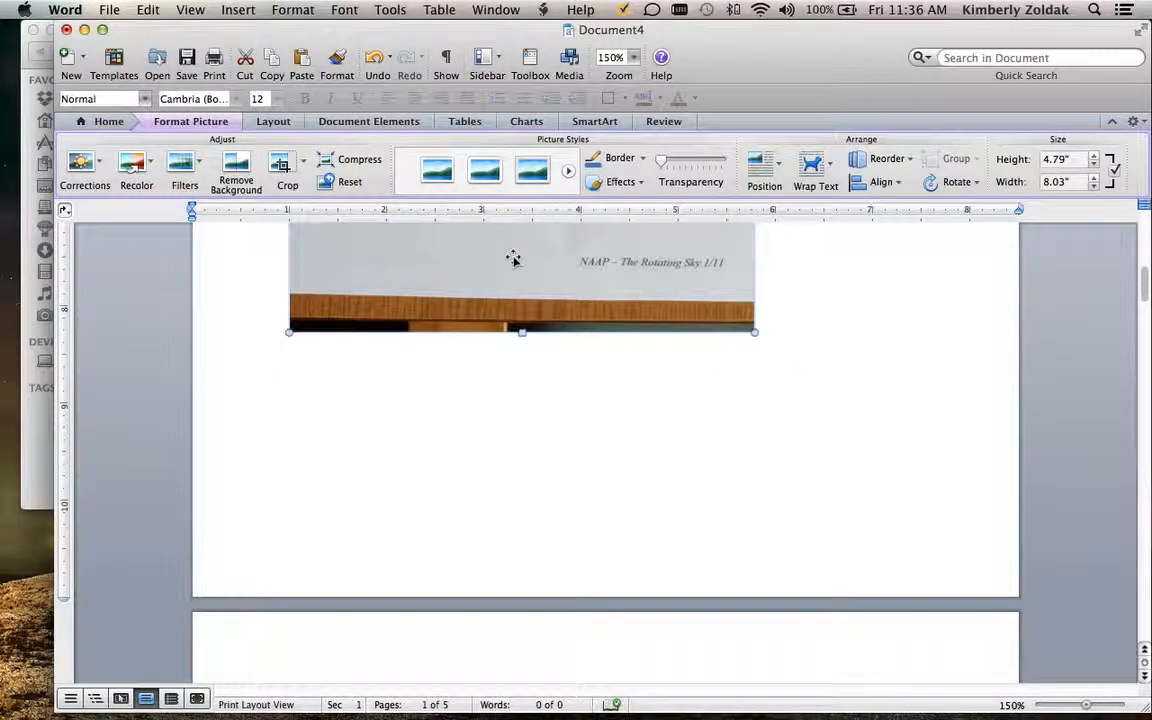
click(284, 170)
drag(521, 330, 520, 279)
click(836, 278)
drag(551, 366, 496, 368)
- Enlarge the picture proportionally to nearly fill the first page and place it 1" from the left and 0.25" from the top
scroll(730, 367, down, 5)
scroll(740, 369, down, 20)
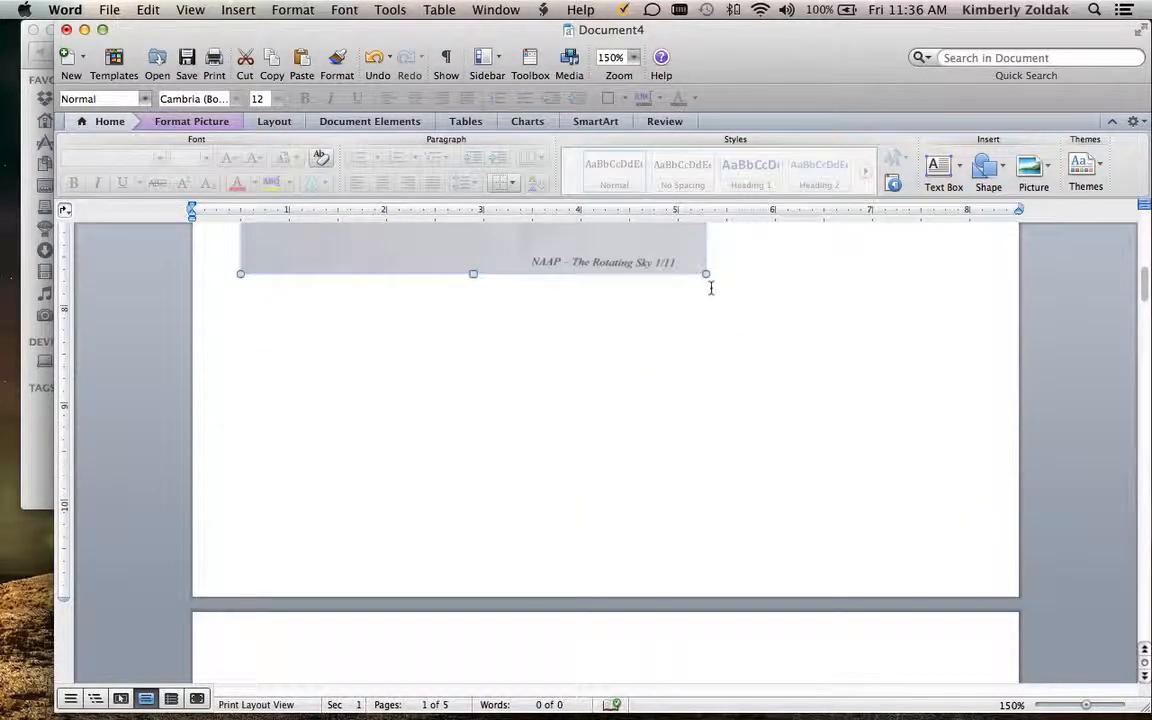
drag(810, 399, 885, 497)
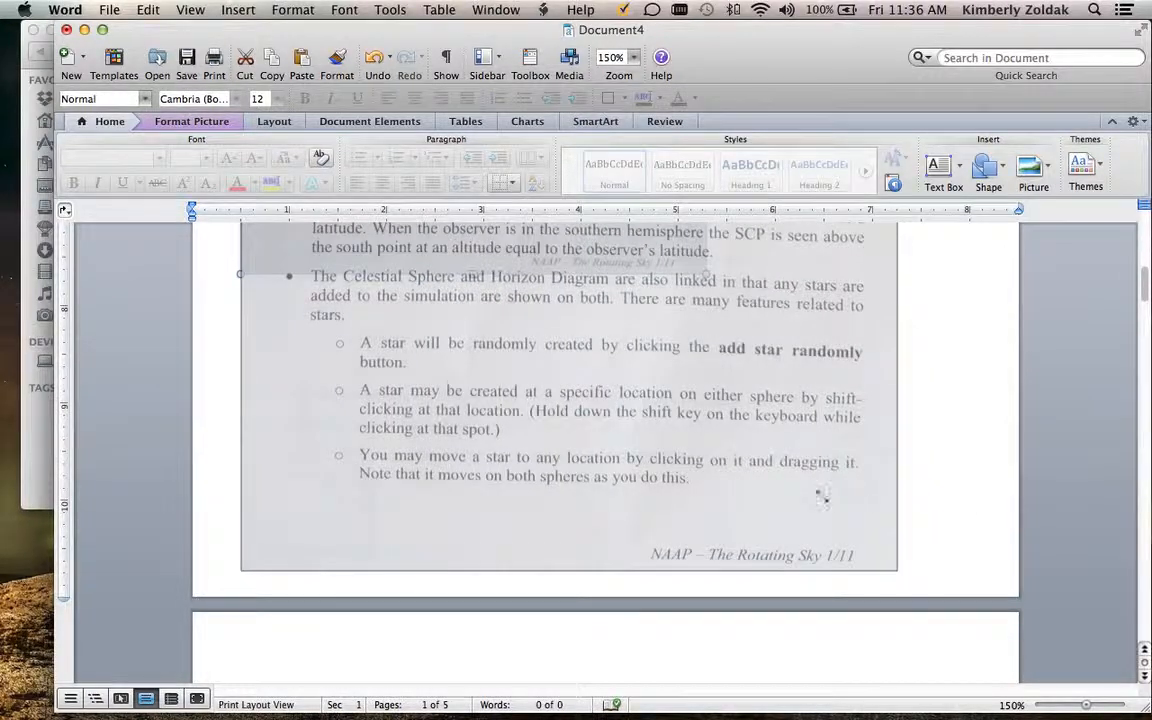
drag(736, 453, 785, 455)
scroll(812, 526, up, 10)
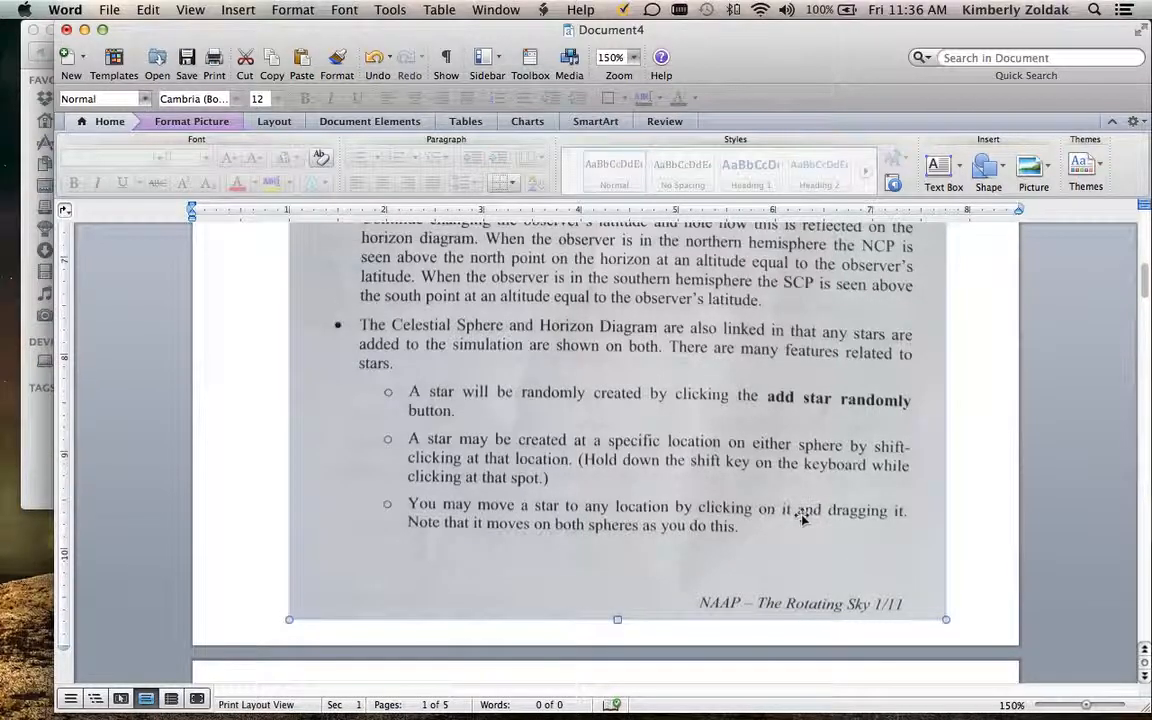
scroll(781, 503, up, 10)
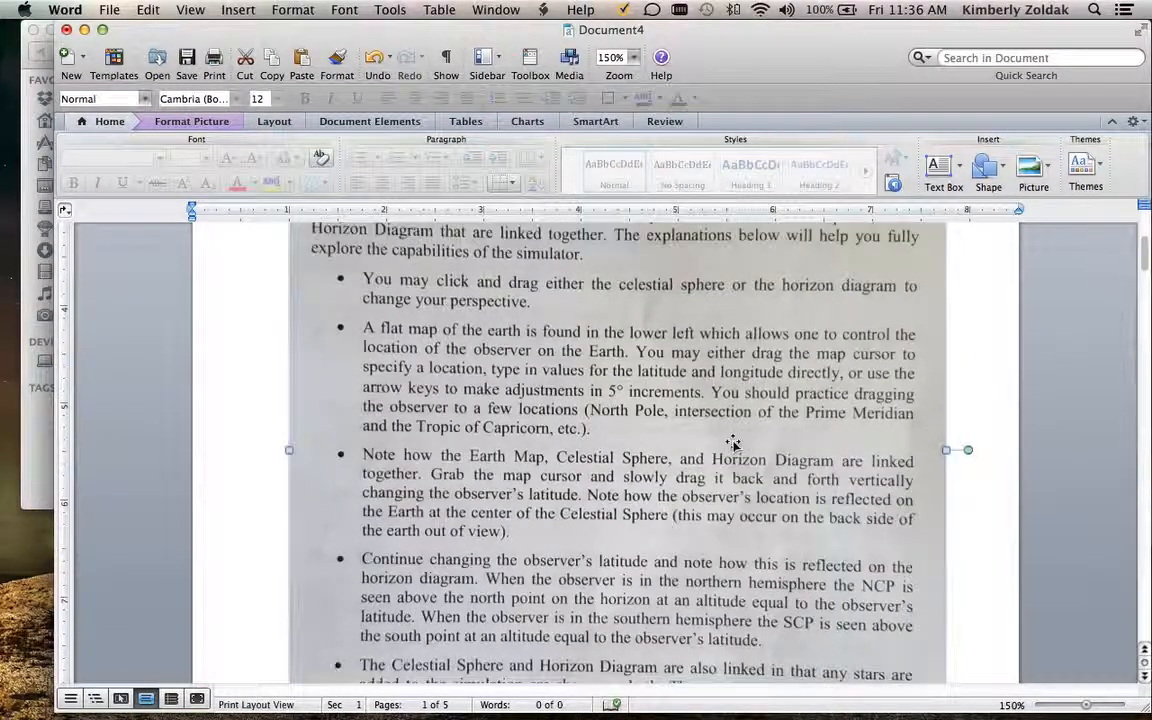
scroll(731, 443, up, 3)
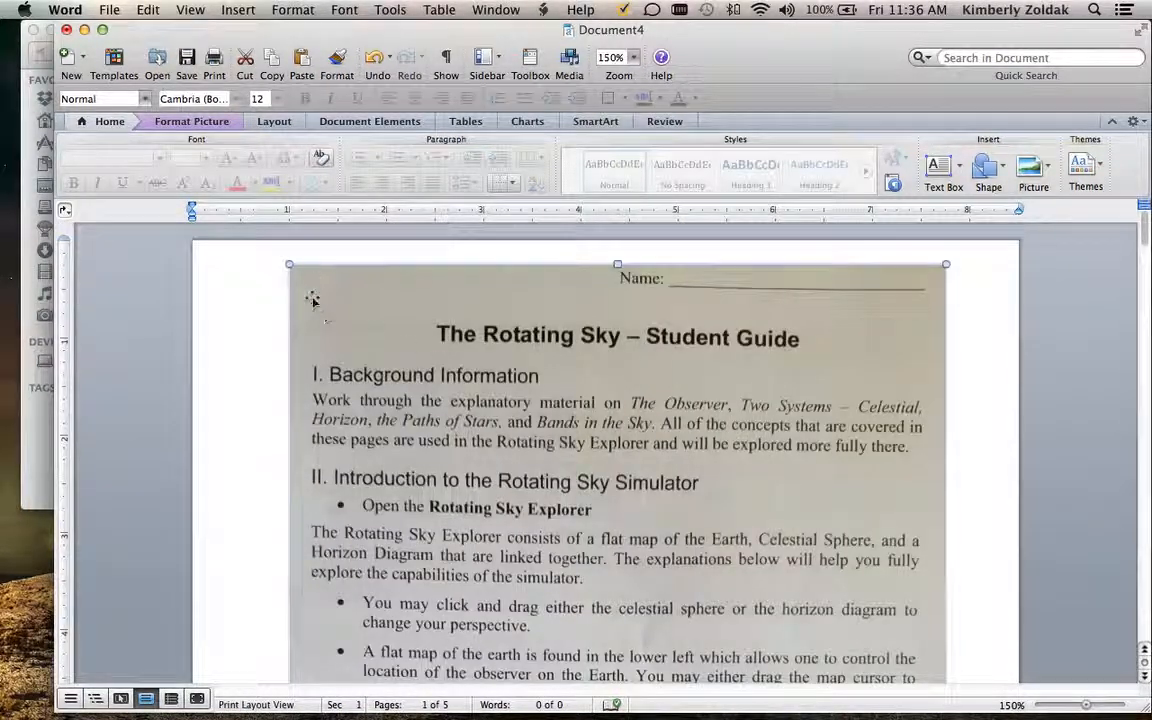
drag(285, 263, 285, 263)
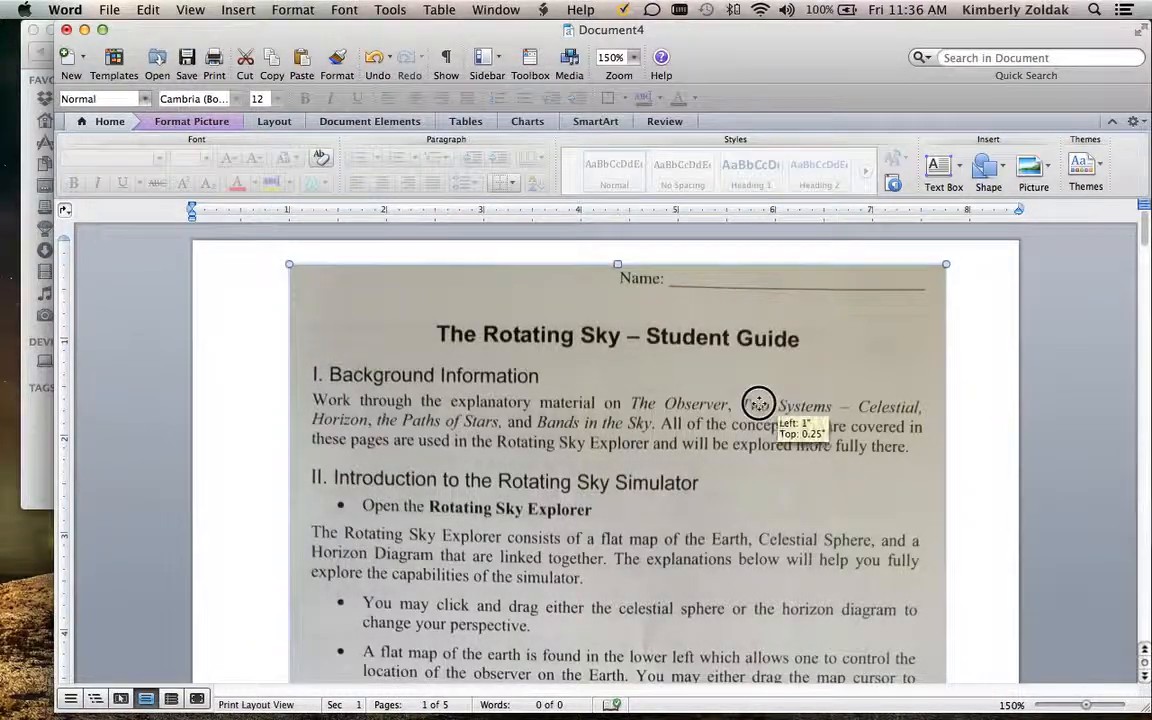
click(956, 398)
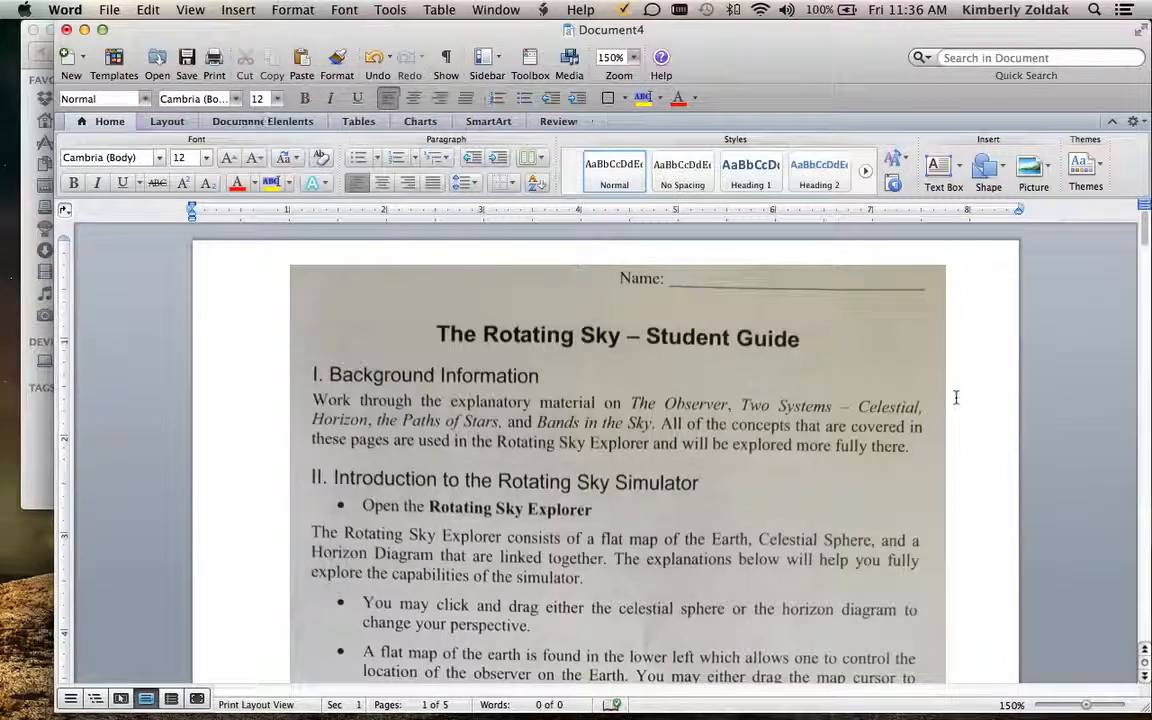
- Insert the picture 2.jpg from the combine folder with the cursor placed on the blank second page
scroll(956, 398, down, 20)
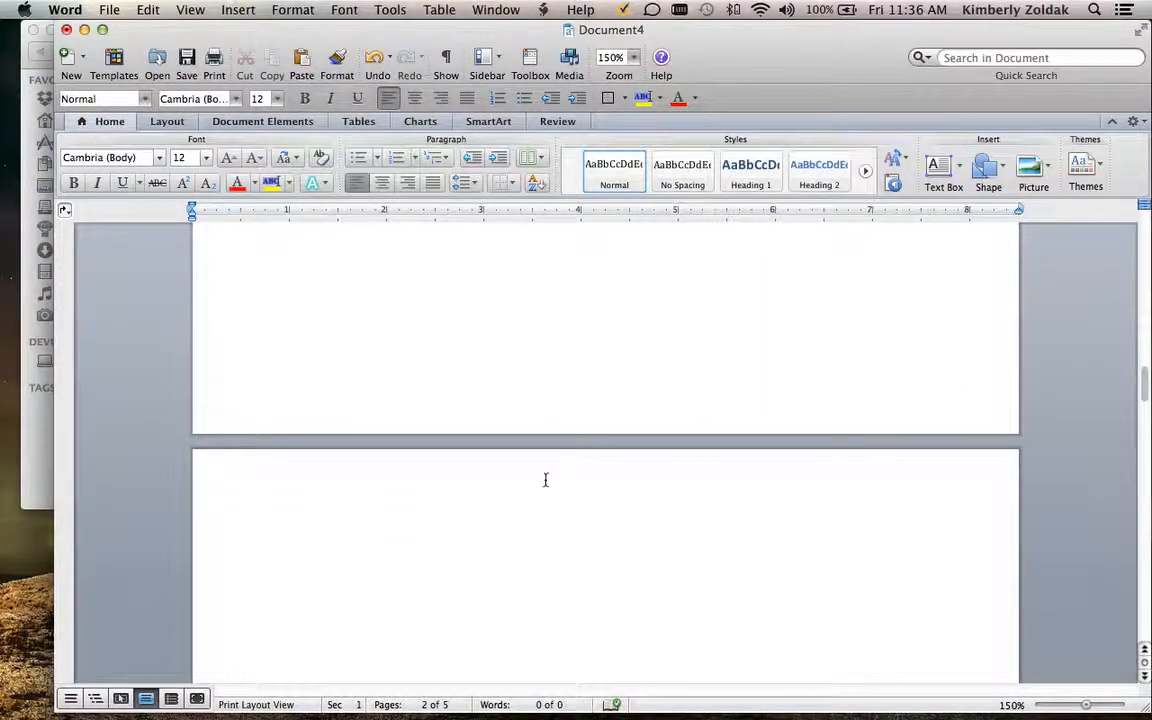
scroll(546, 479, up, 5)
scroll(581, 450, down, 5)
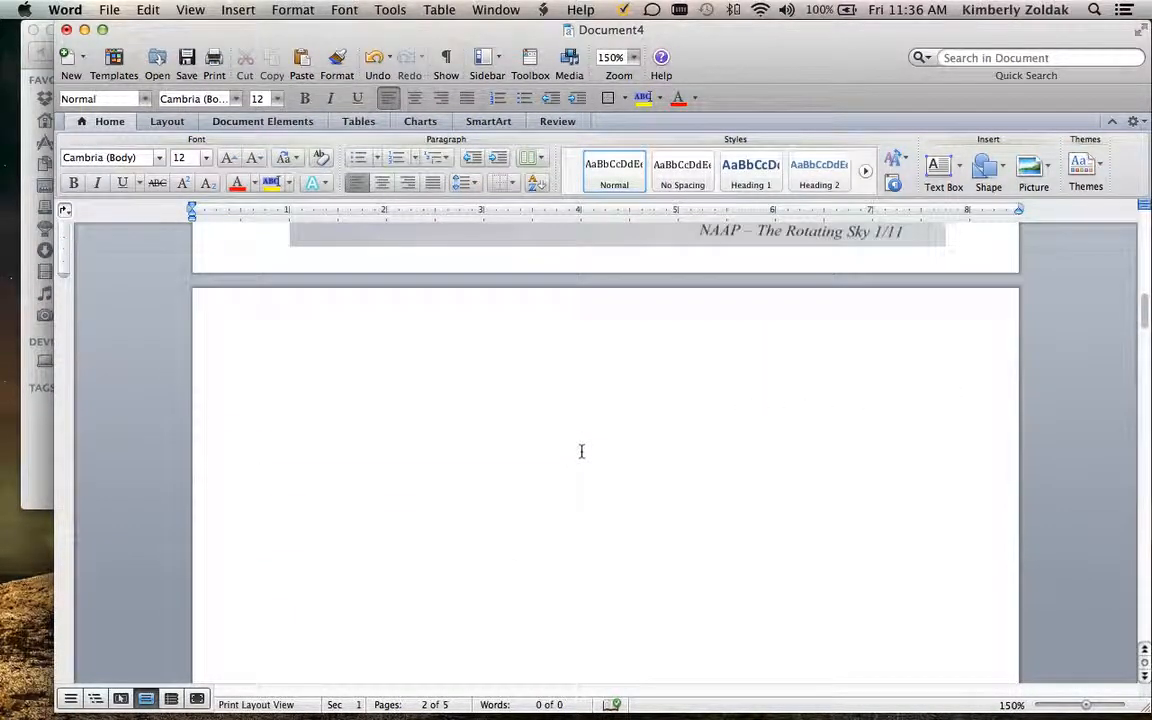
key(super+v)
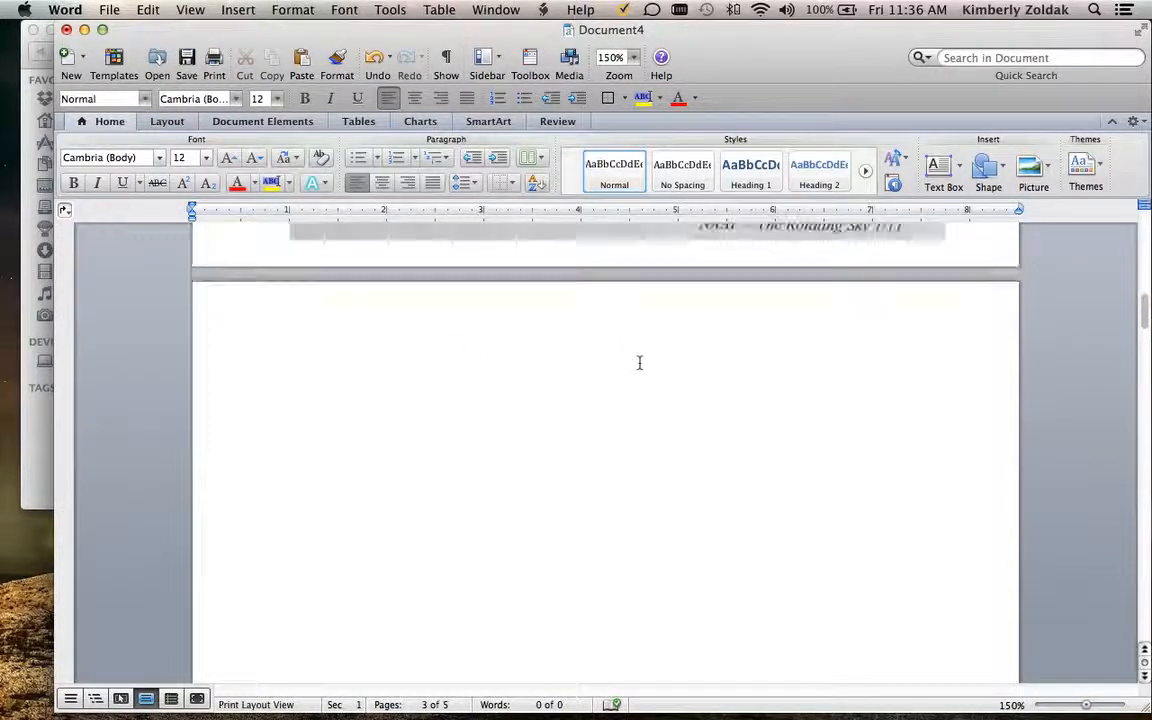
scroll(290, 465, up, 5)
click(290, 465)
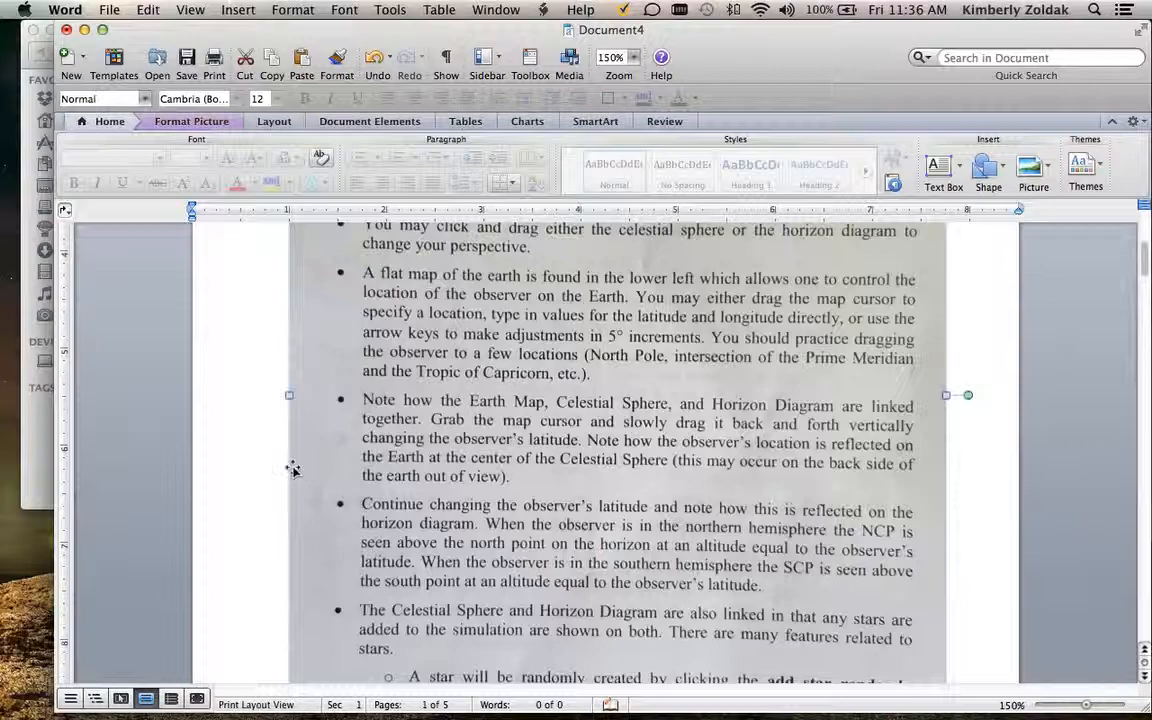
scroll(287, 460, down, 10)
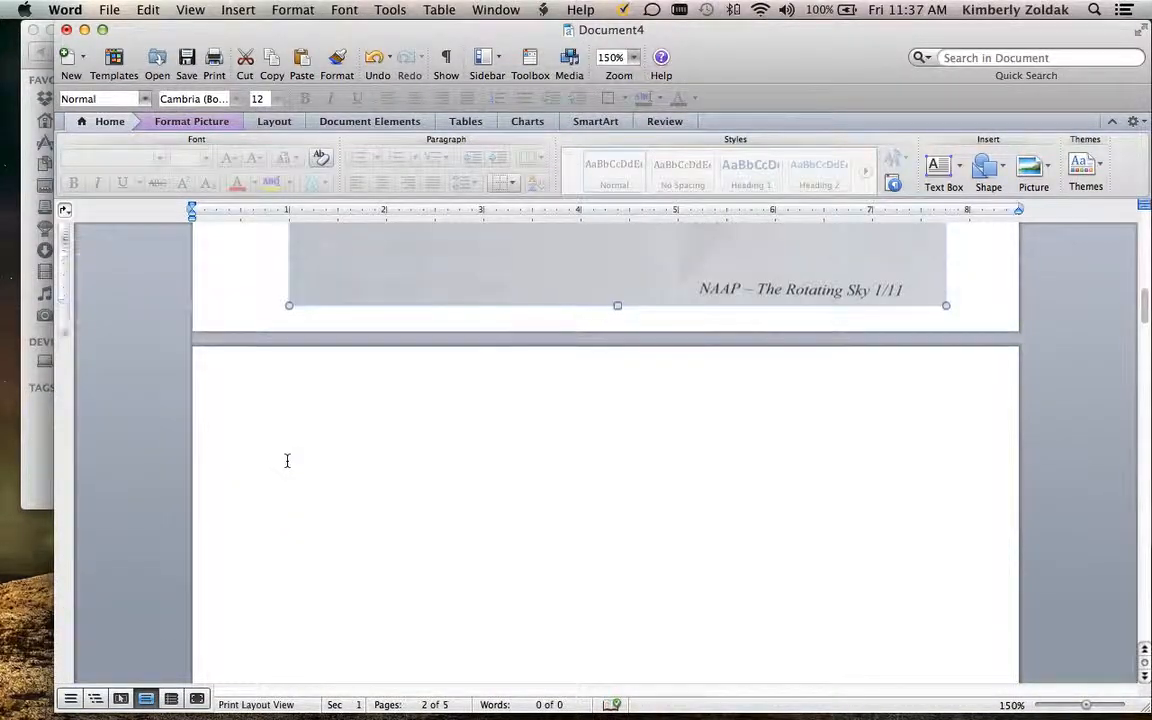
click(297, 465)
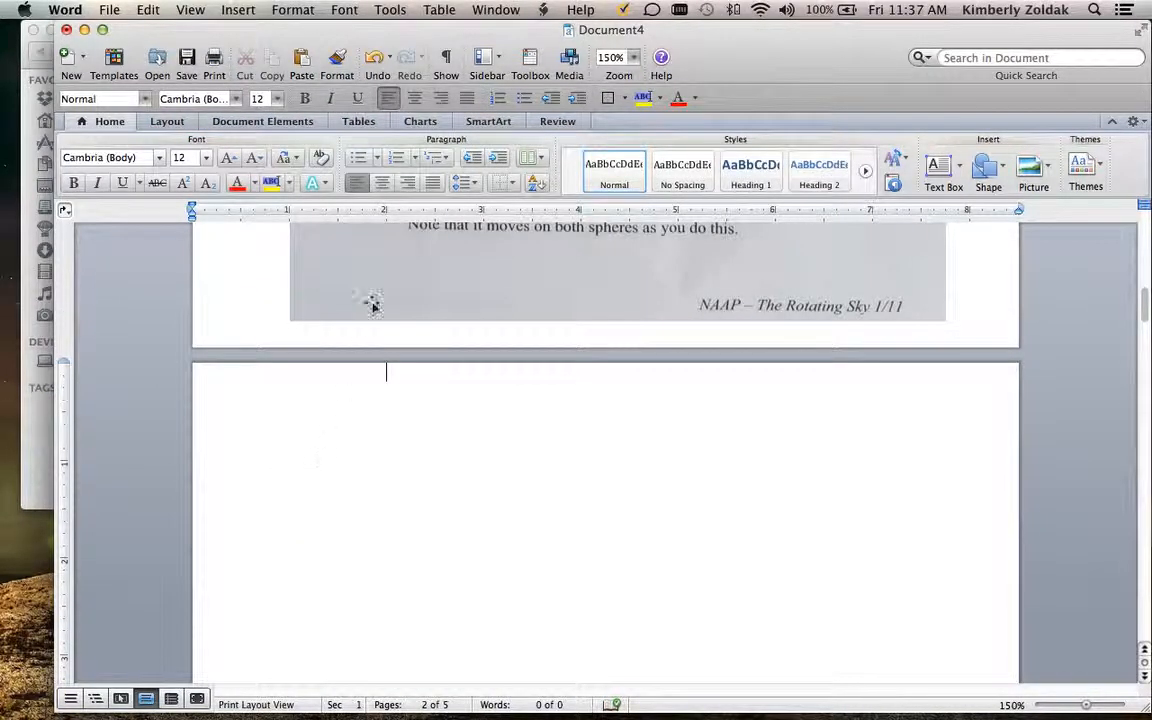
click(229, 9)
mouse_move(306, 308)
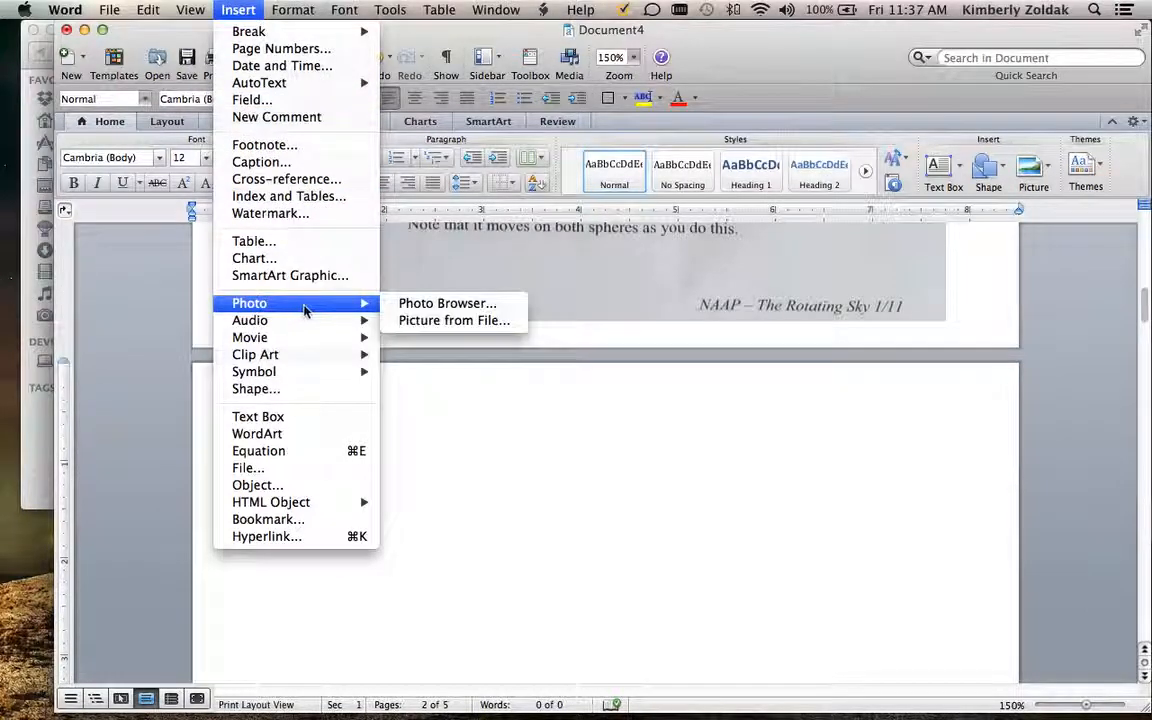
click(441, 320)
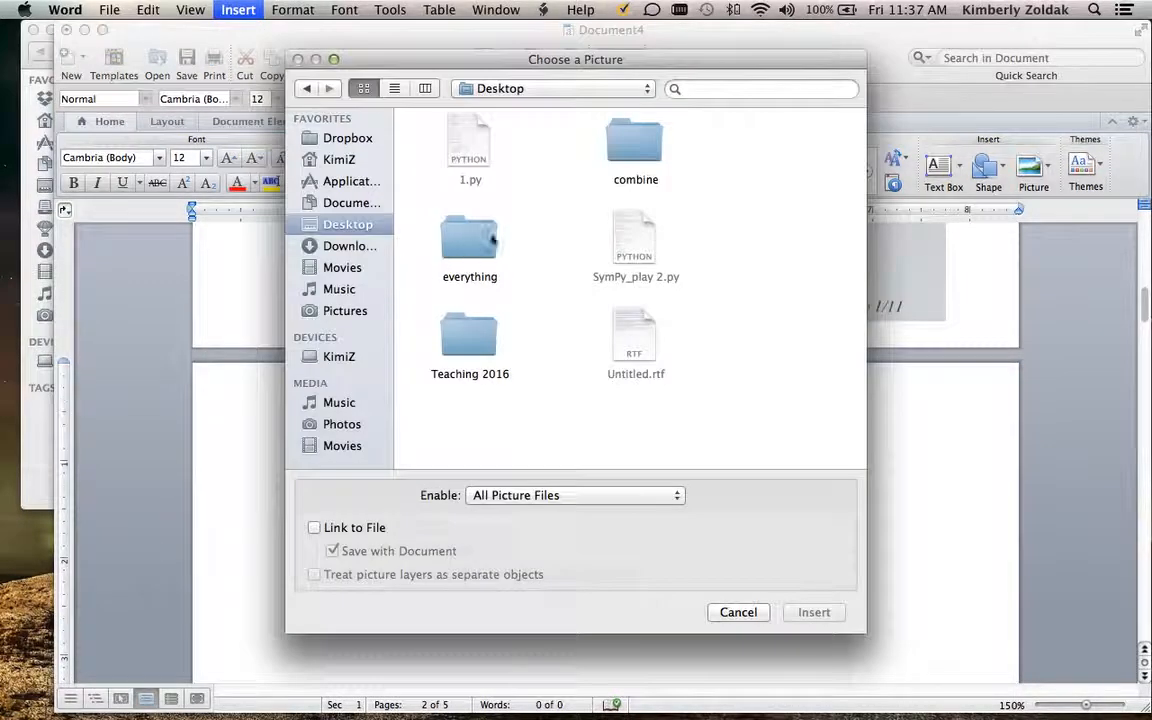
double_click(622, 160)
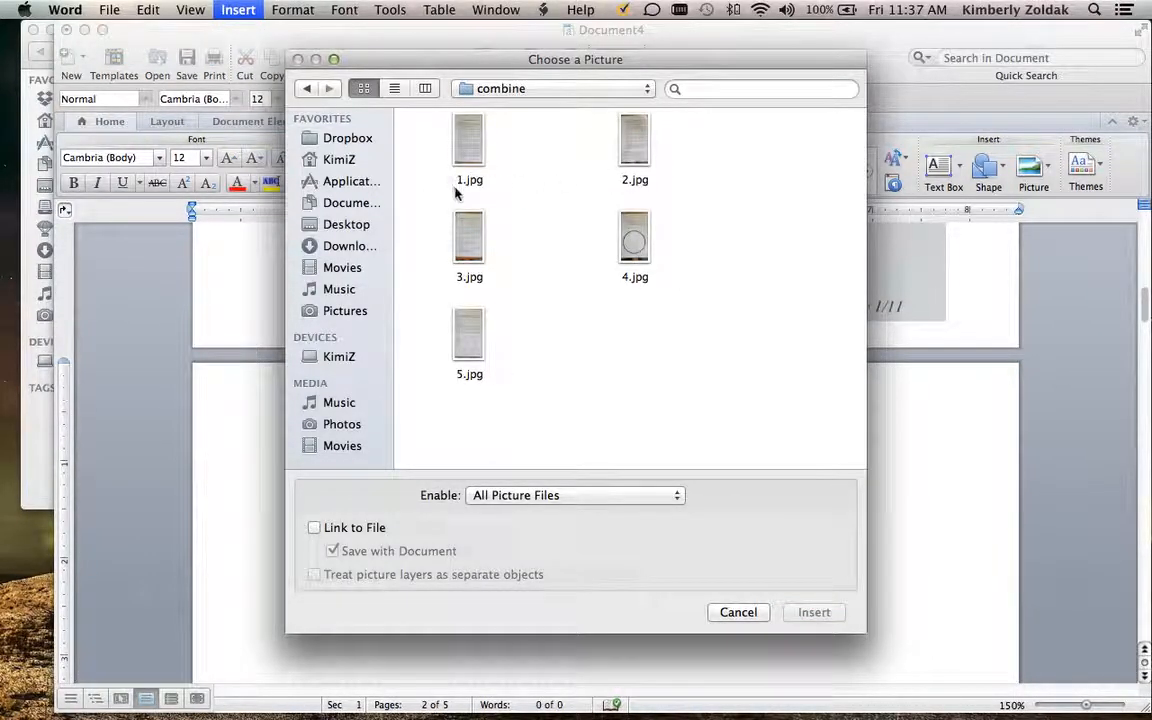
click(631, 150)
click(813, 612)
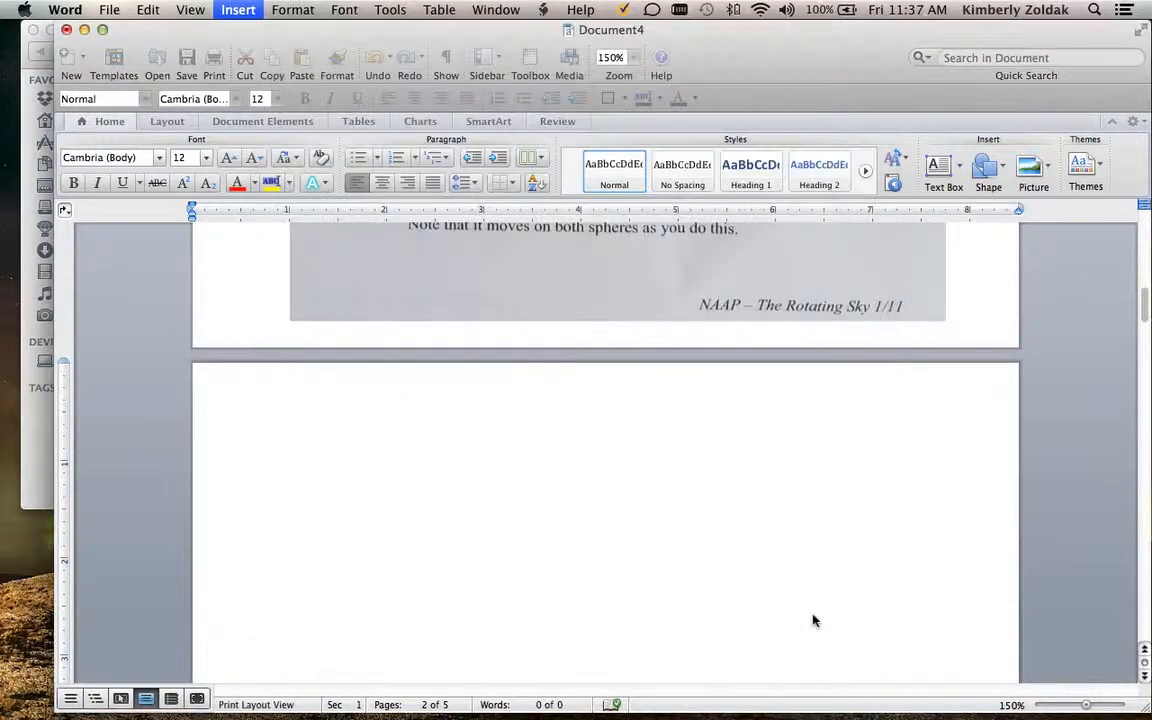
- Crop the blank strip and wood off the top edge of the 2.jpg picture to just above its first text line, leaving it about 10" high
scroll(493, 513, up, 5)
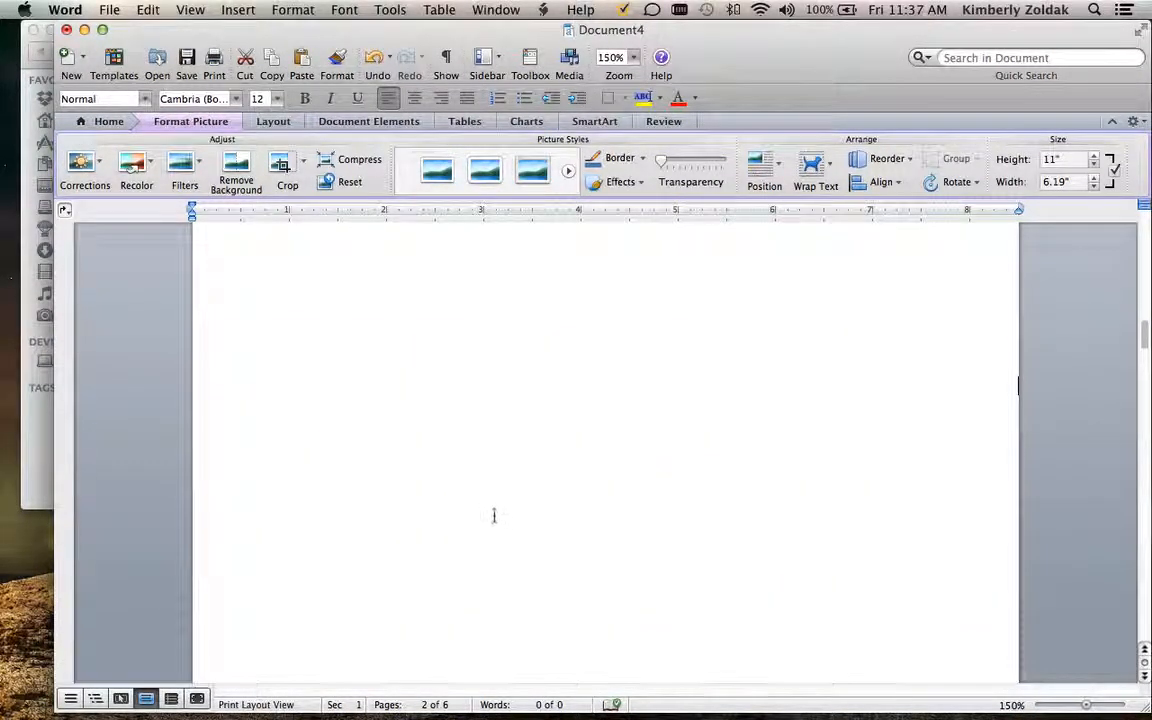
scroll(496, 519, up, 5)
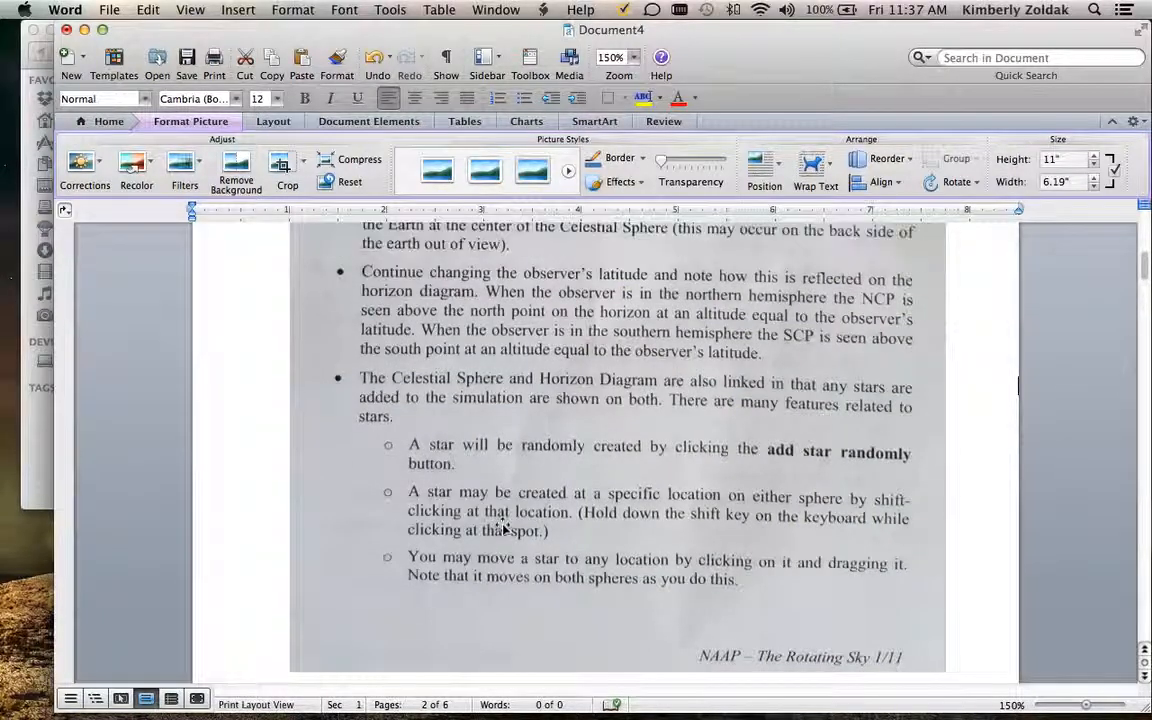
scroll(504, 453, up, 3)
scroll(509, 525, down, 10)
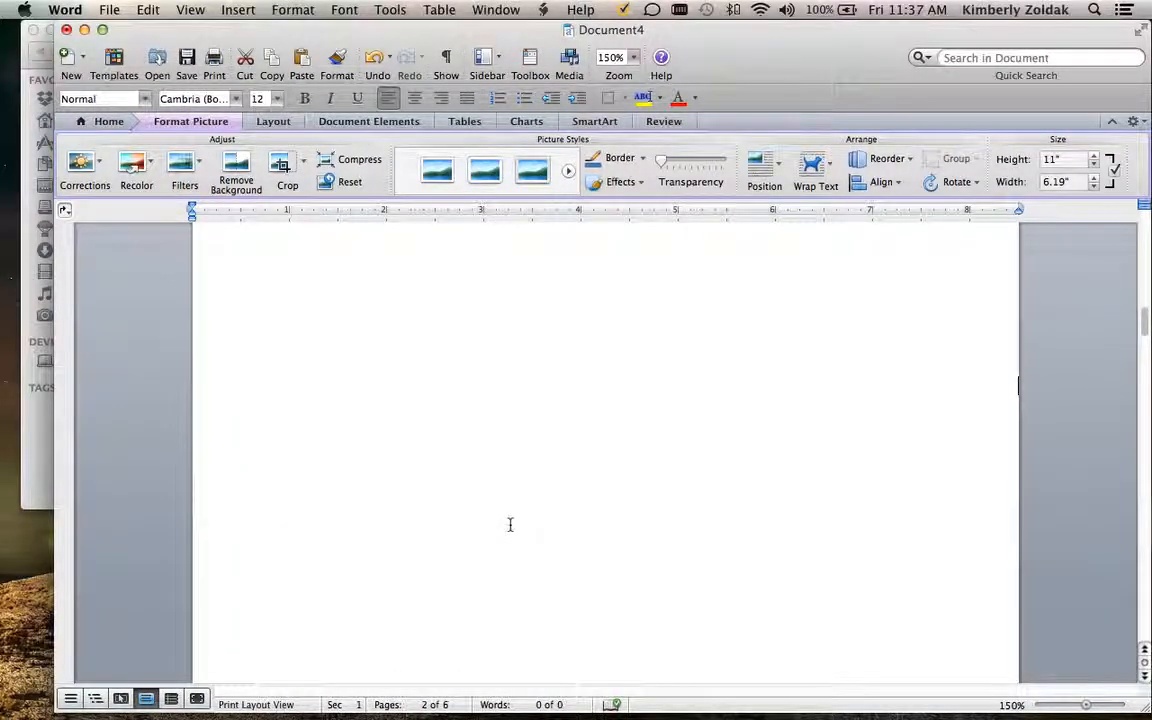
scroll(510, 525, down, 6)
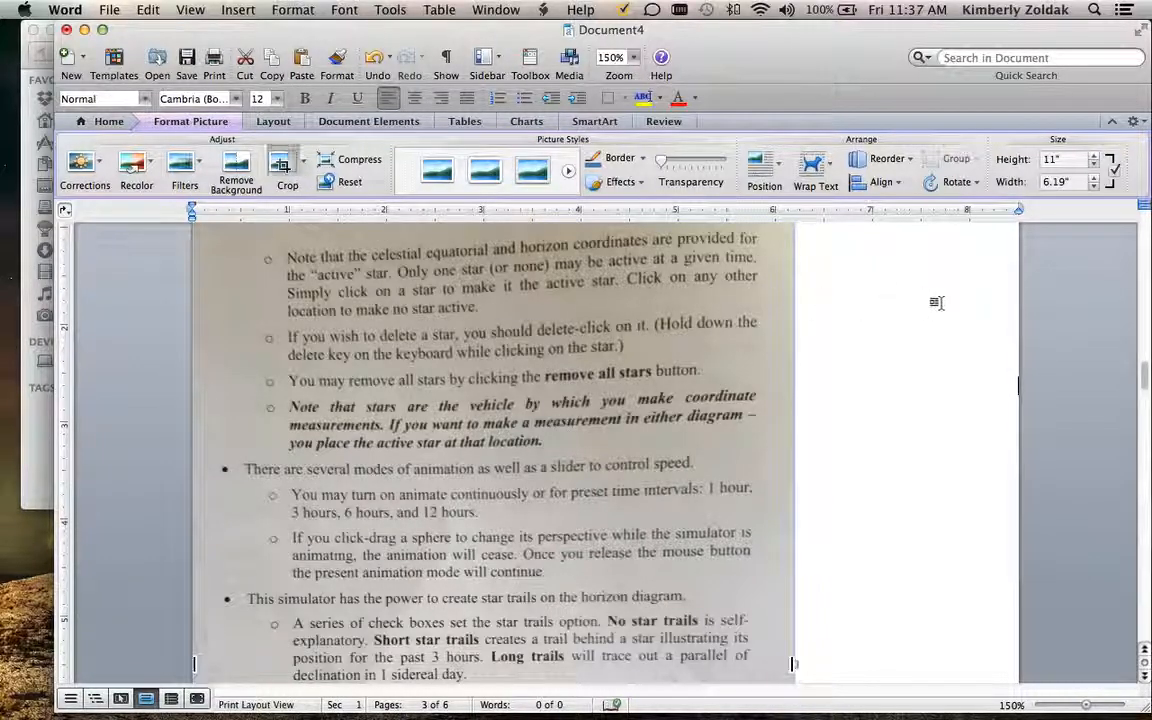
scroll(878, 307, up, 5)
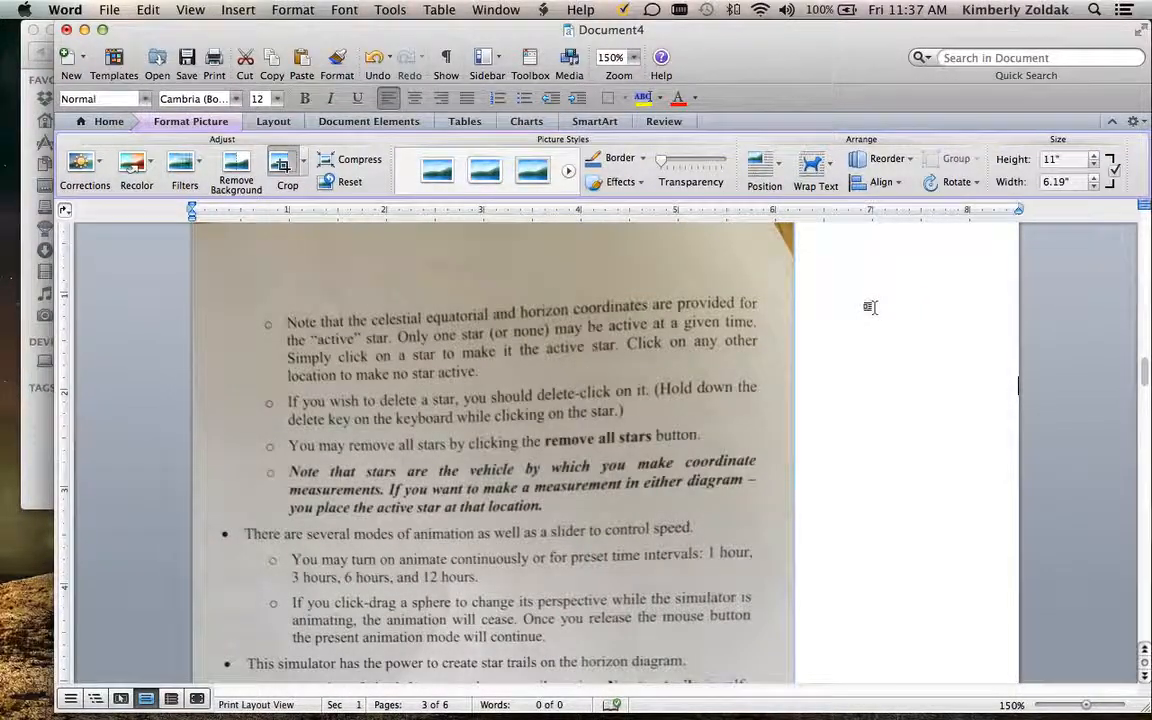
drag(493, 244, 493, 345)
- Crop the desk background off the same picture's bottom edge to just below the page footer, leaving it about 9.2" high
scroll(858, 393, down, 3)
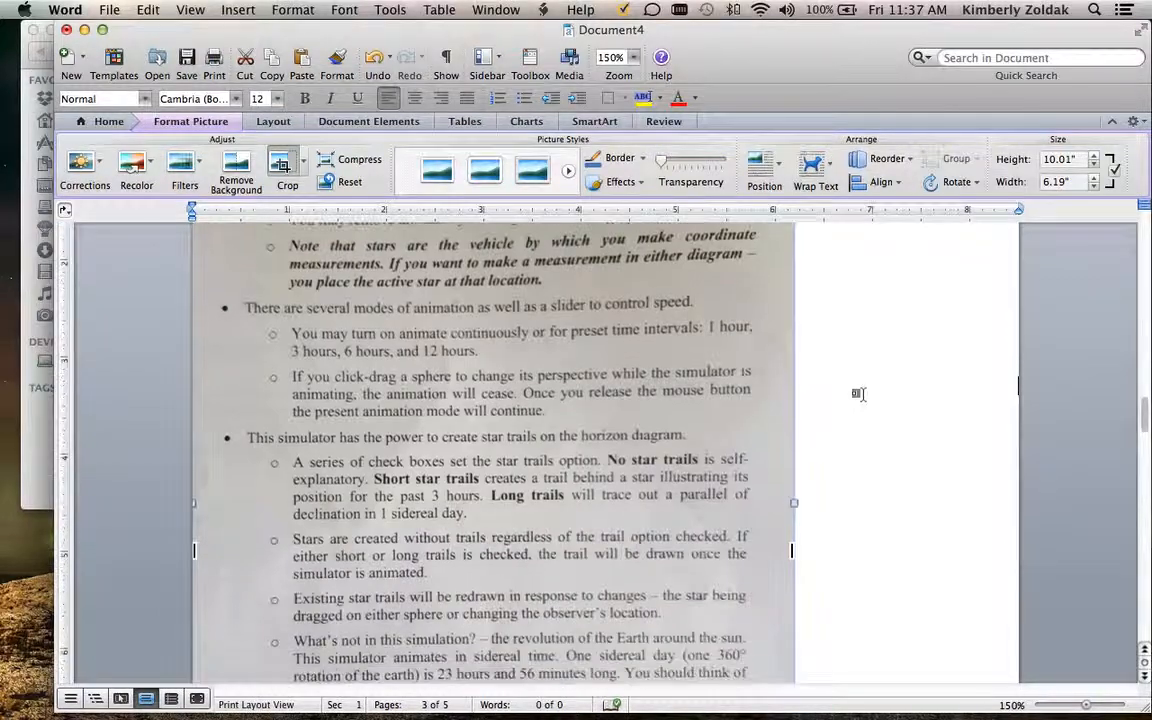
scroll(858, 393, down, 10)
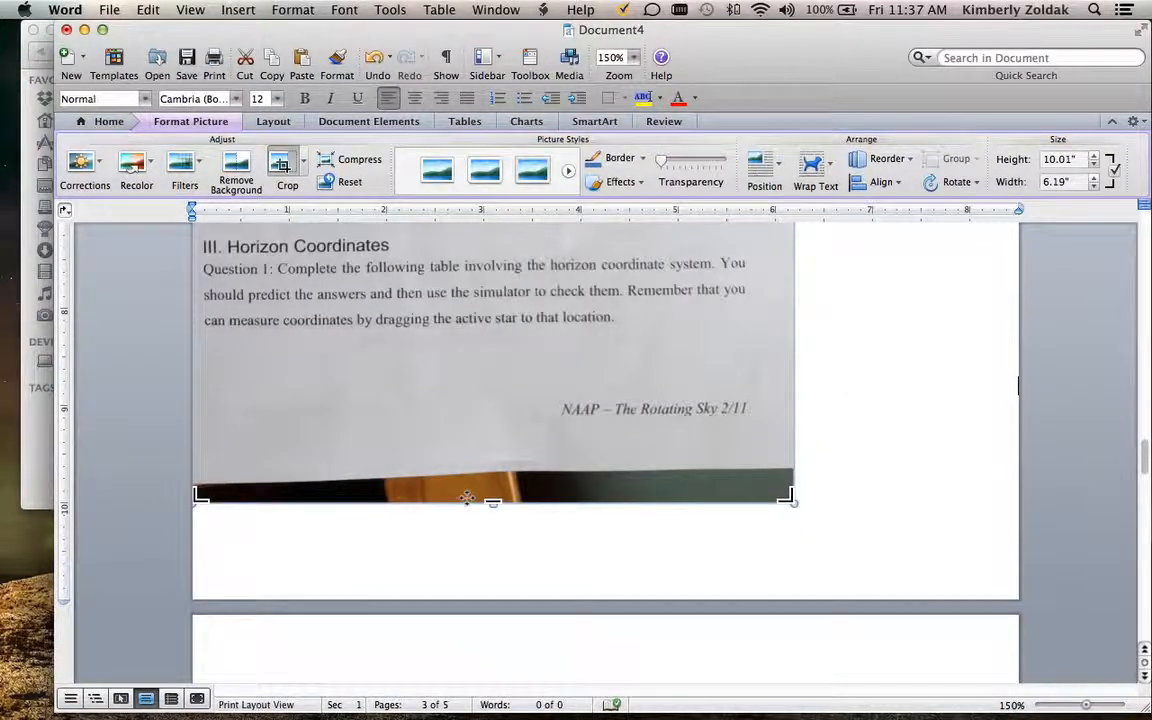
drag(493, 500, 500, 423)
click(661, 342)
- Set the cropped picture's text wrapping style to Tight in its Format Picture layout settings
scroll(661, 342, up, 15)
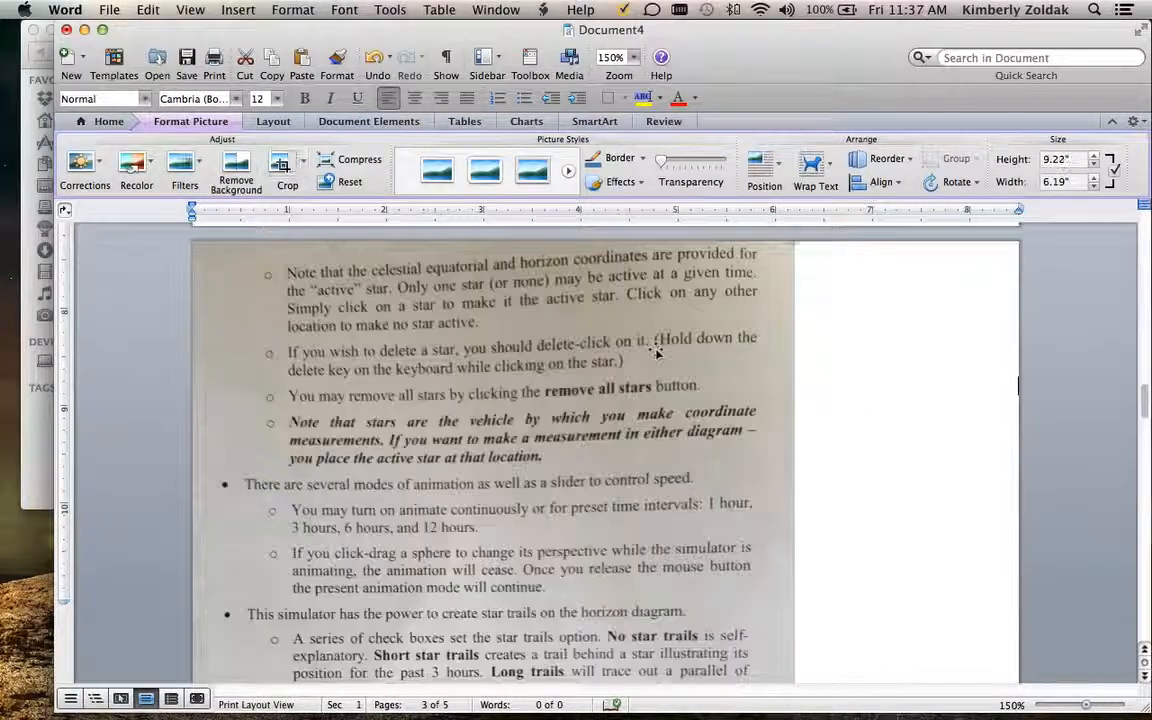
right_click(658, 350)
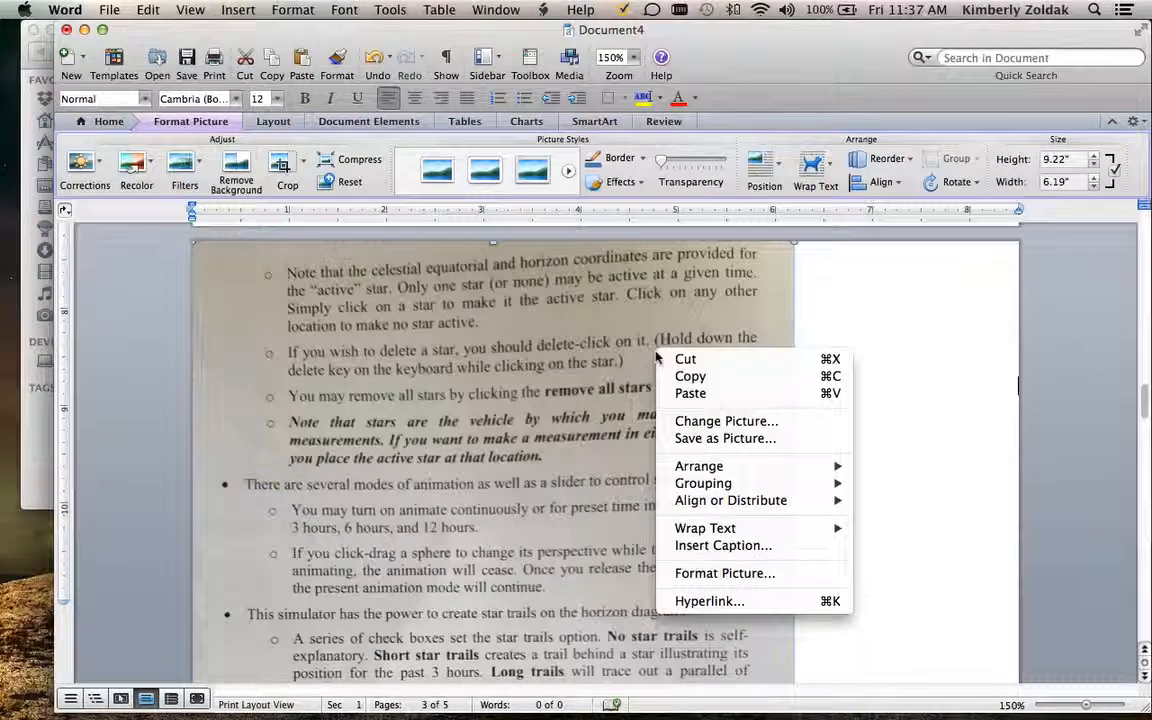
click(742, 573)
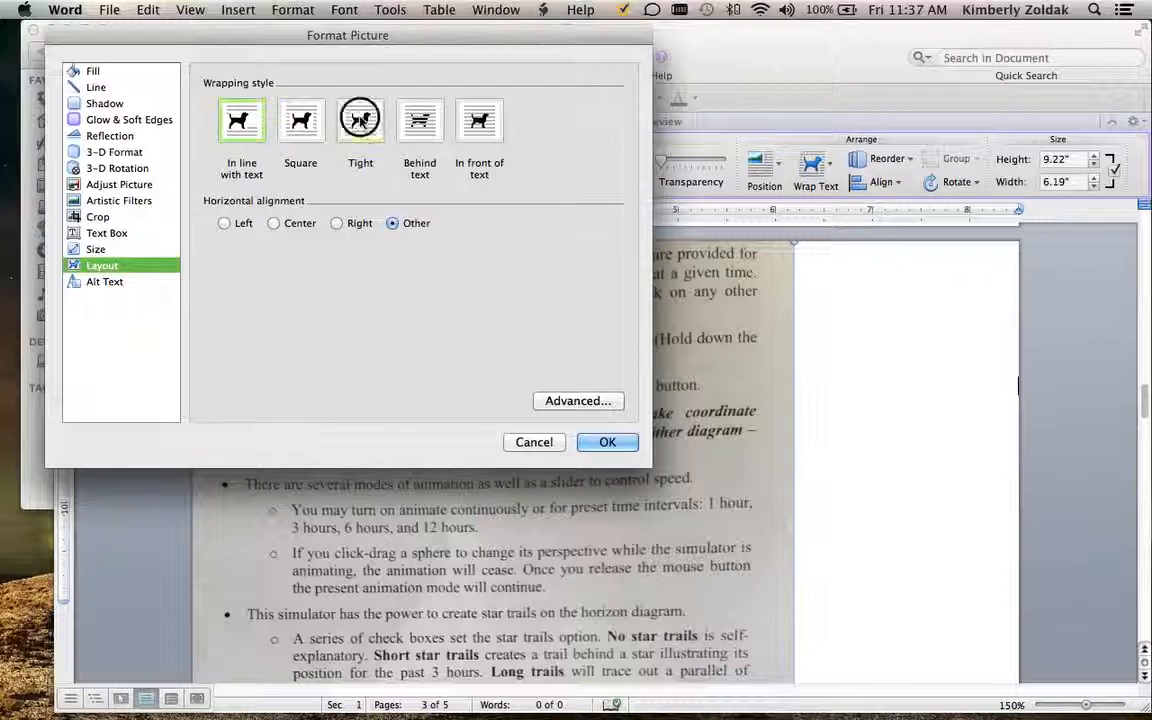
click(607, 441)
scroll(658, 441, up, 2)
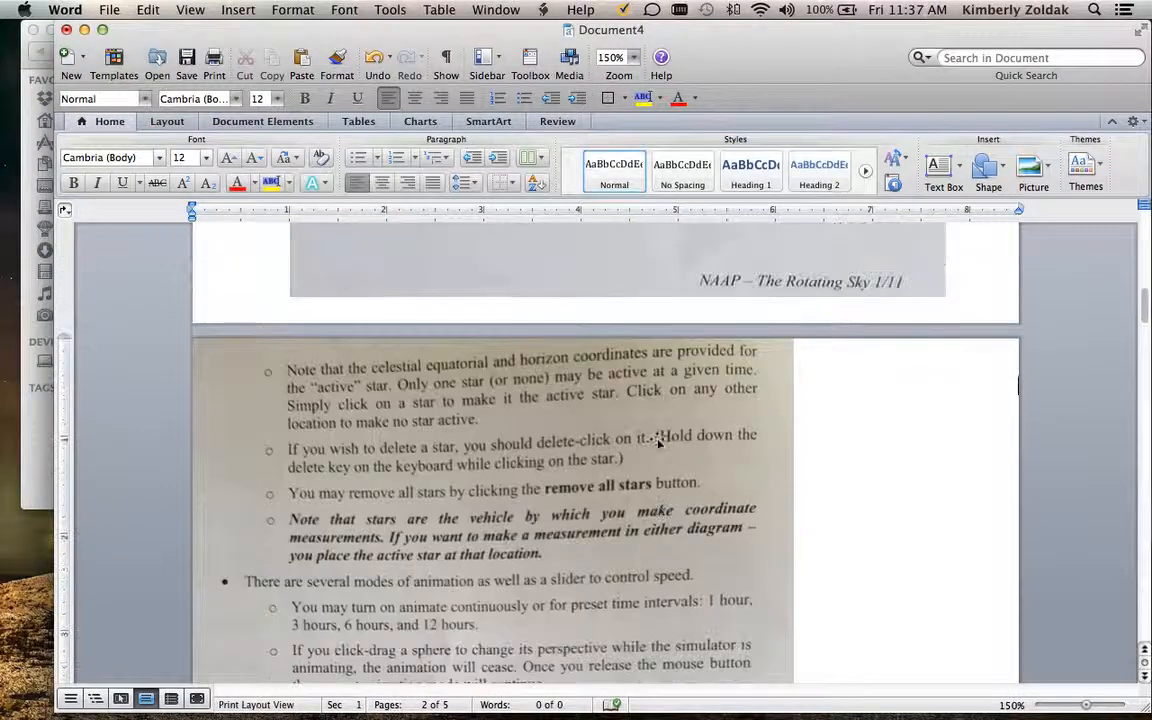
- Enlarge the second page's picture proportionally to nearly the full page height and nudge it right toward the page's right edge
scroll(658, 441, up, 10)
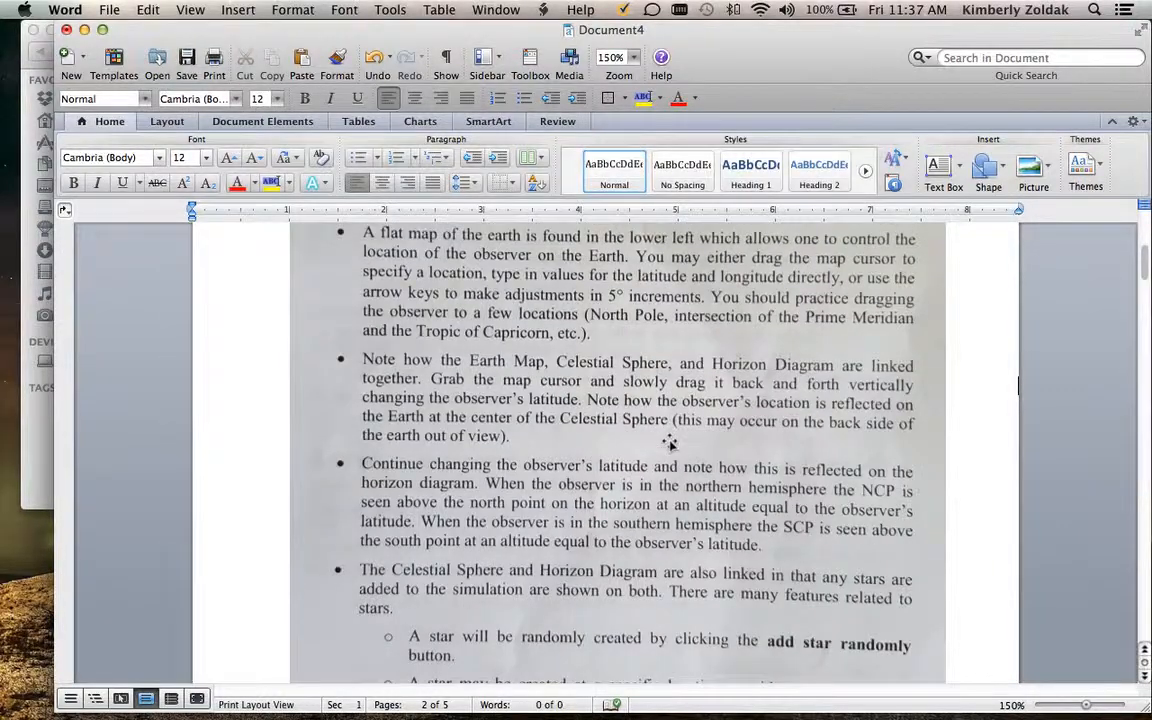
scroll(669, 443, up, 5)
scroll(679, 438, down, 5)
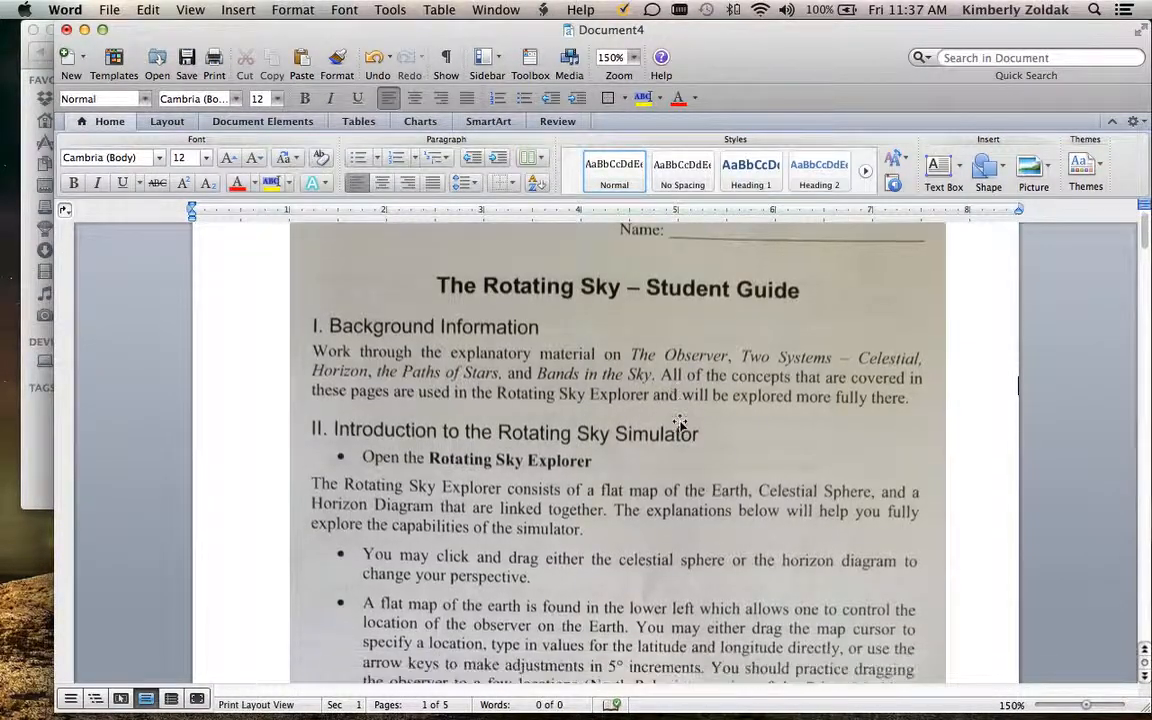
scroll(684, 421, down, 10)
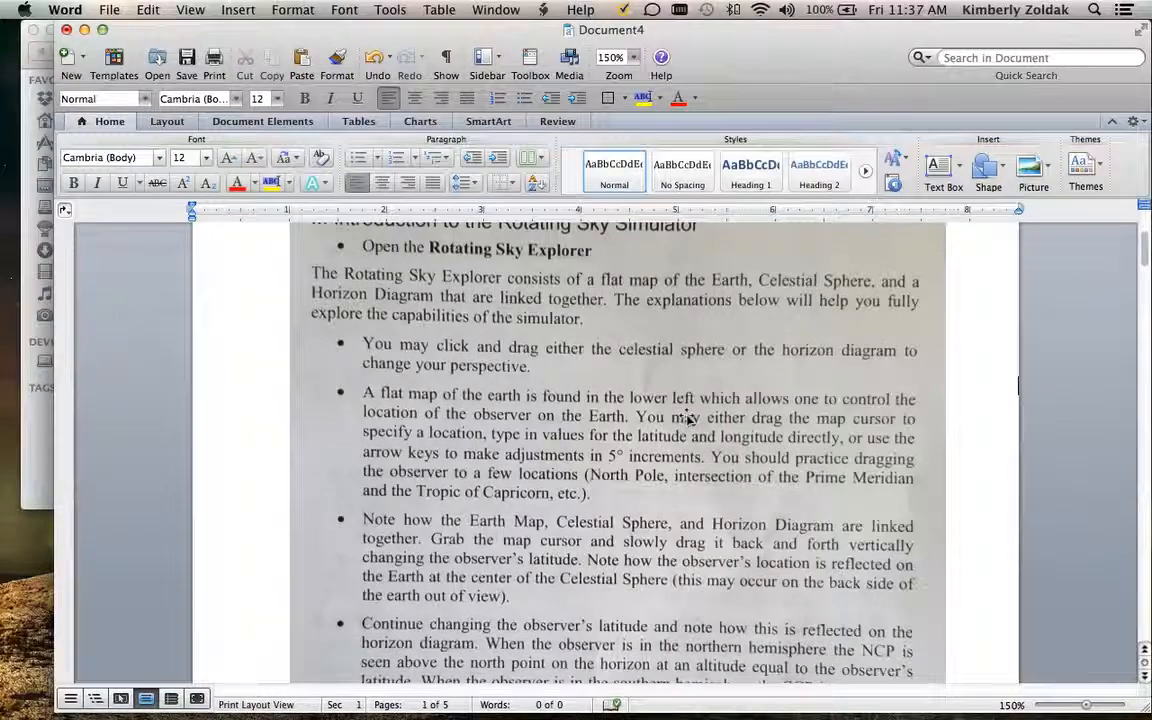
scroll(686, 385, down, 15)
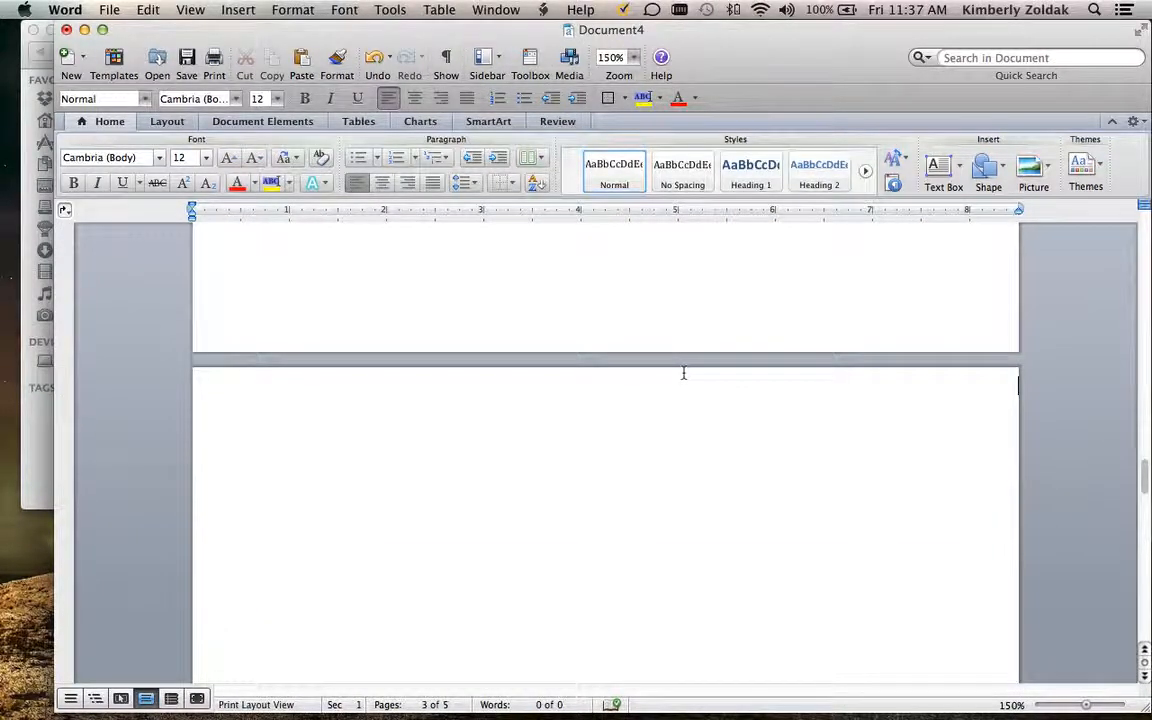
scroll(684, 373, down, 3)
scroll(684, 373, up, 8)
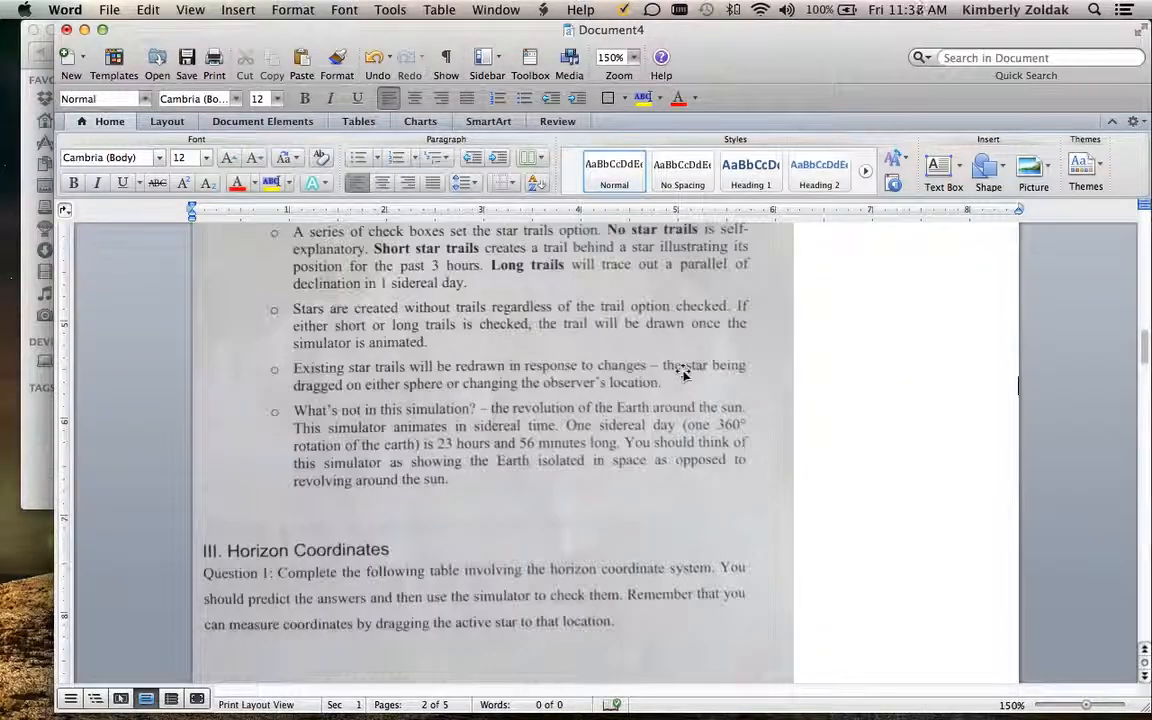
click(684, 373)
scroll(684, 373, down, 5)
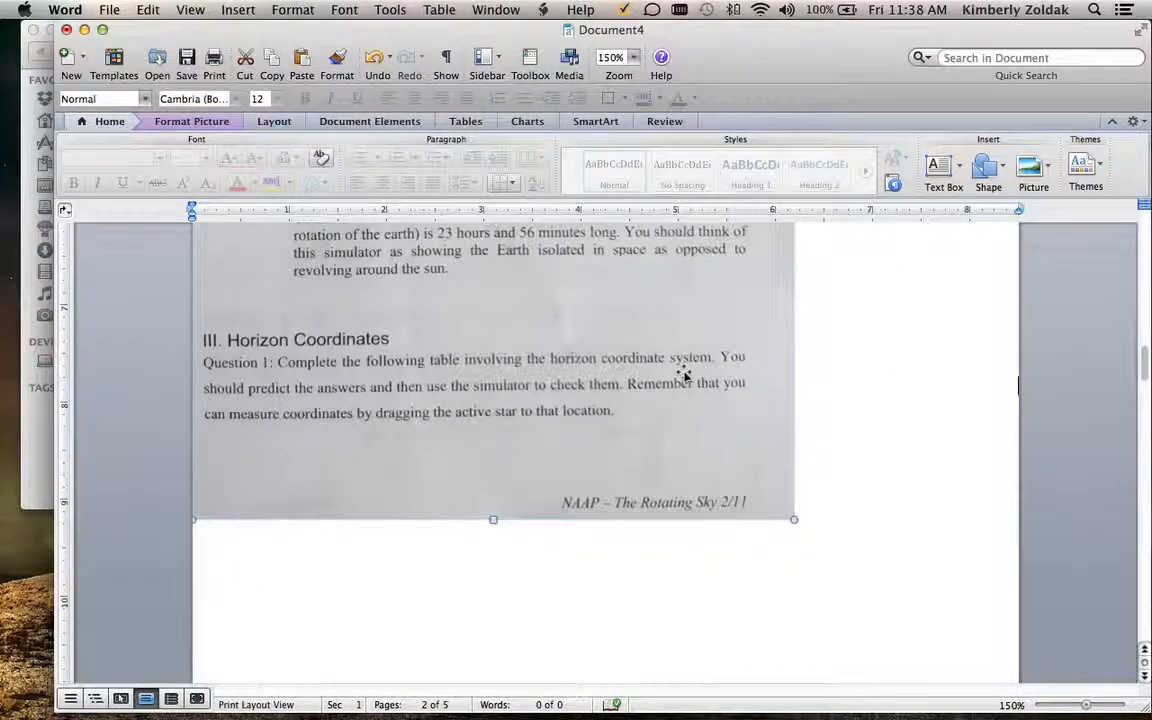
drag(796, 437, 903, 517)
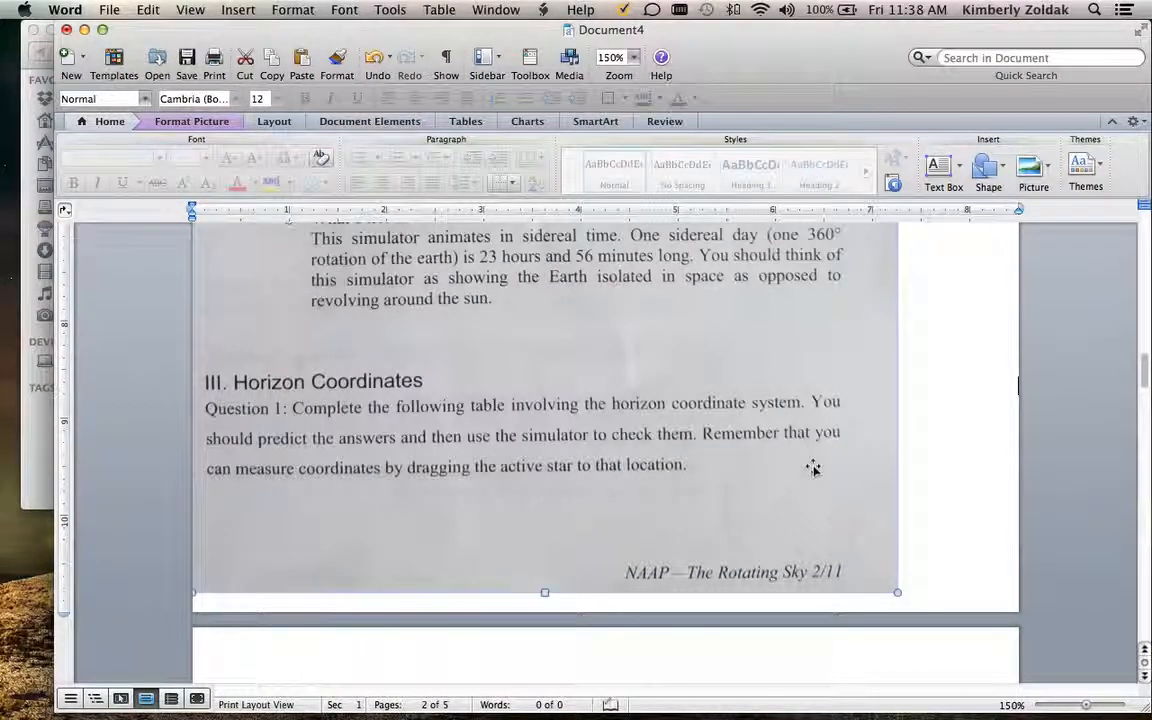
key(Right)
key(Right)
key(Right)
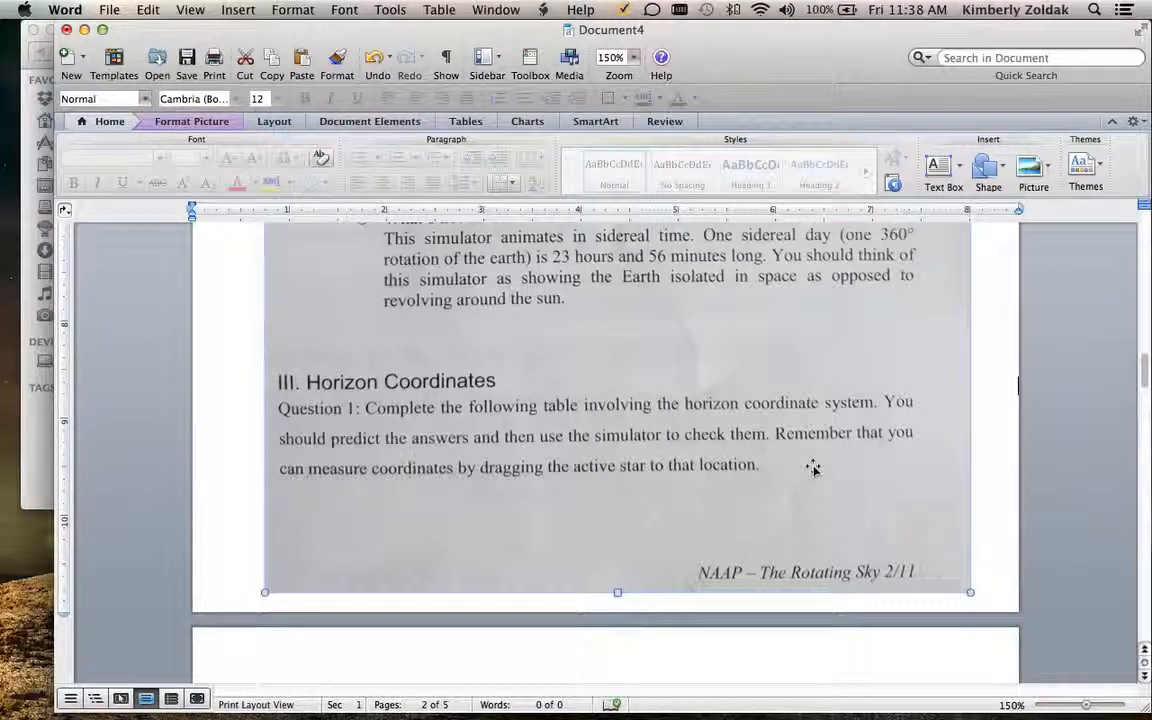
- Shrink the second page's picture slightly from its upper-left corner to leave a narrow margin above it, and deselect it
scroll(828, 462, up, 8)
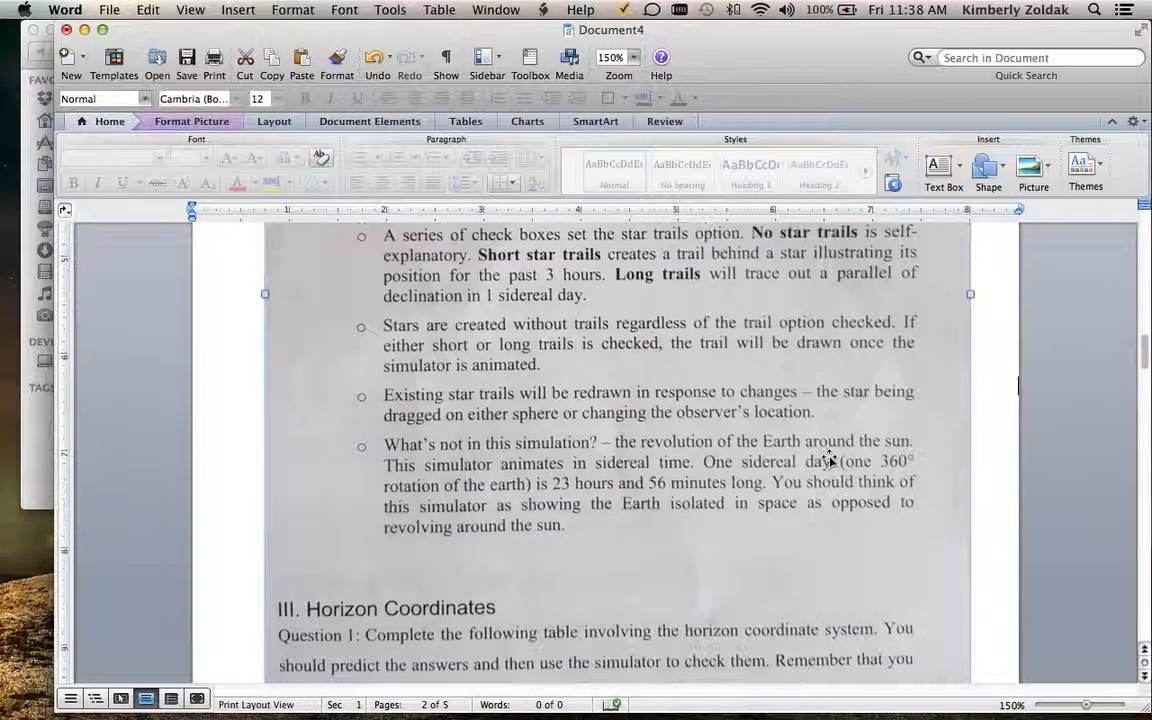
scroll(828, 459, up, 5)
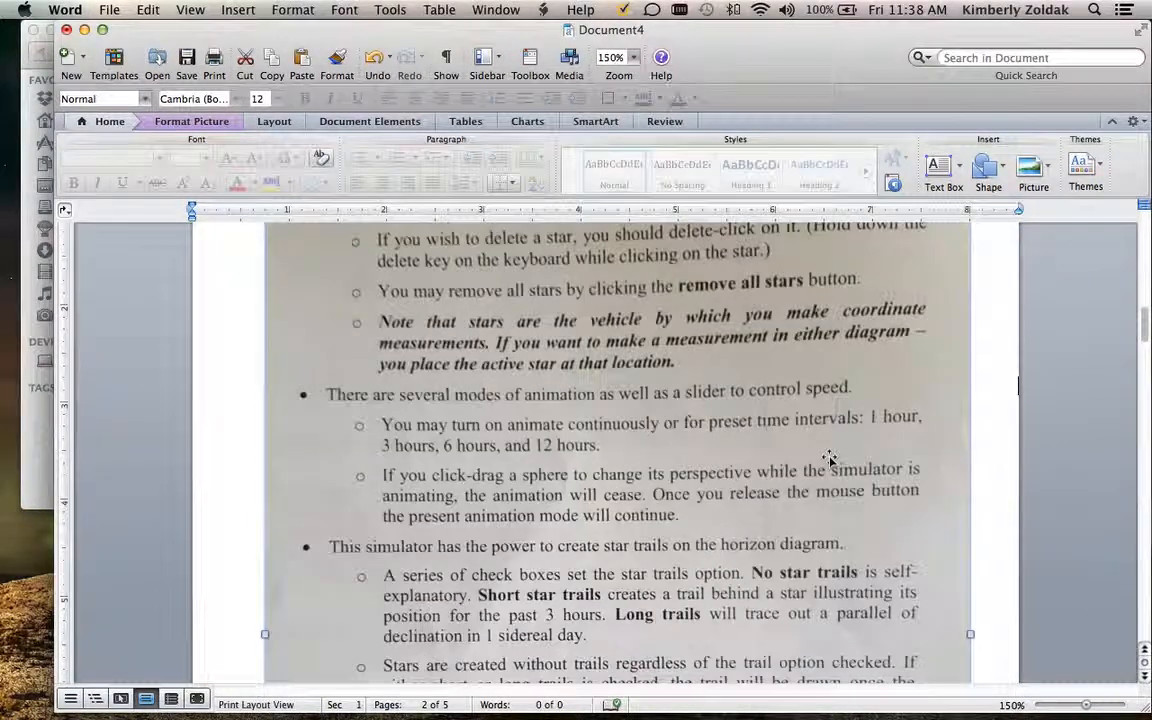
scroll(828, 459, up, 4)
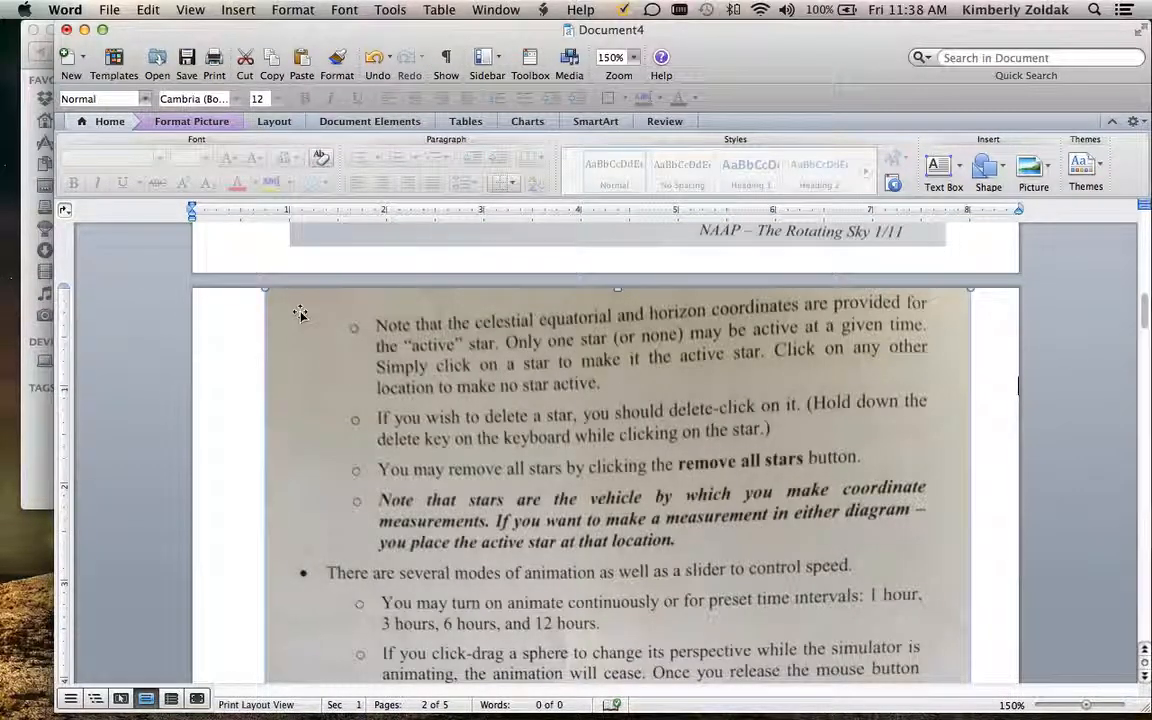
drag(265, 291, 283, 323)
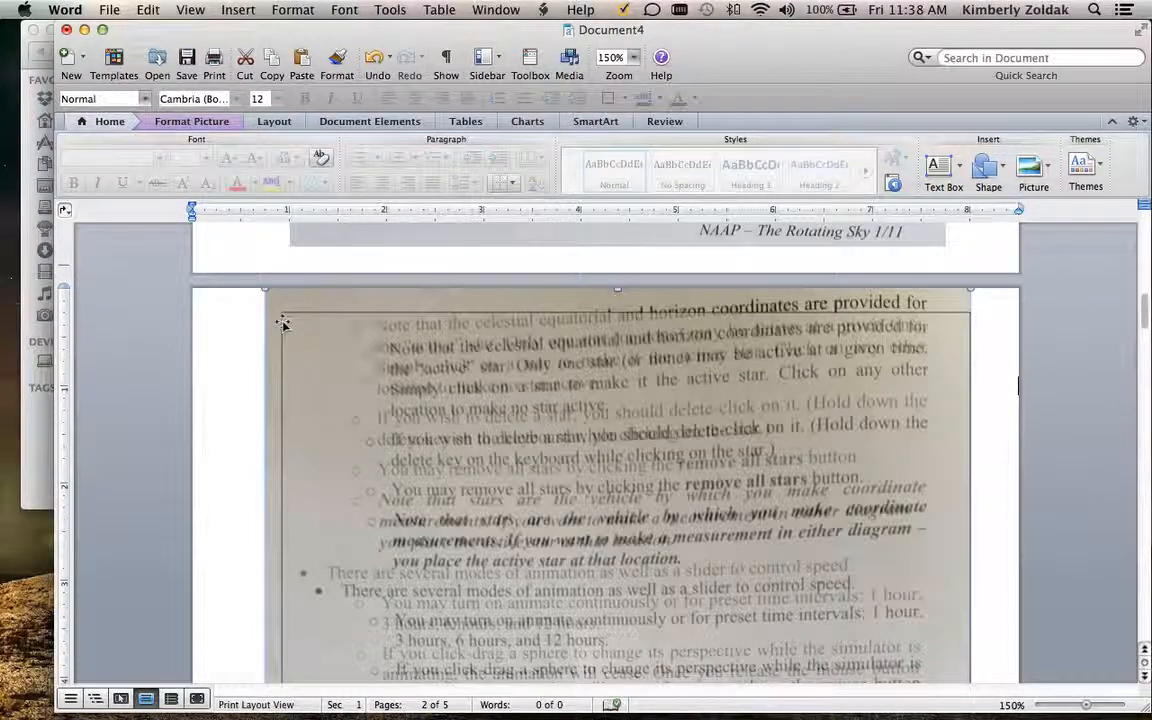
click(252, 355)
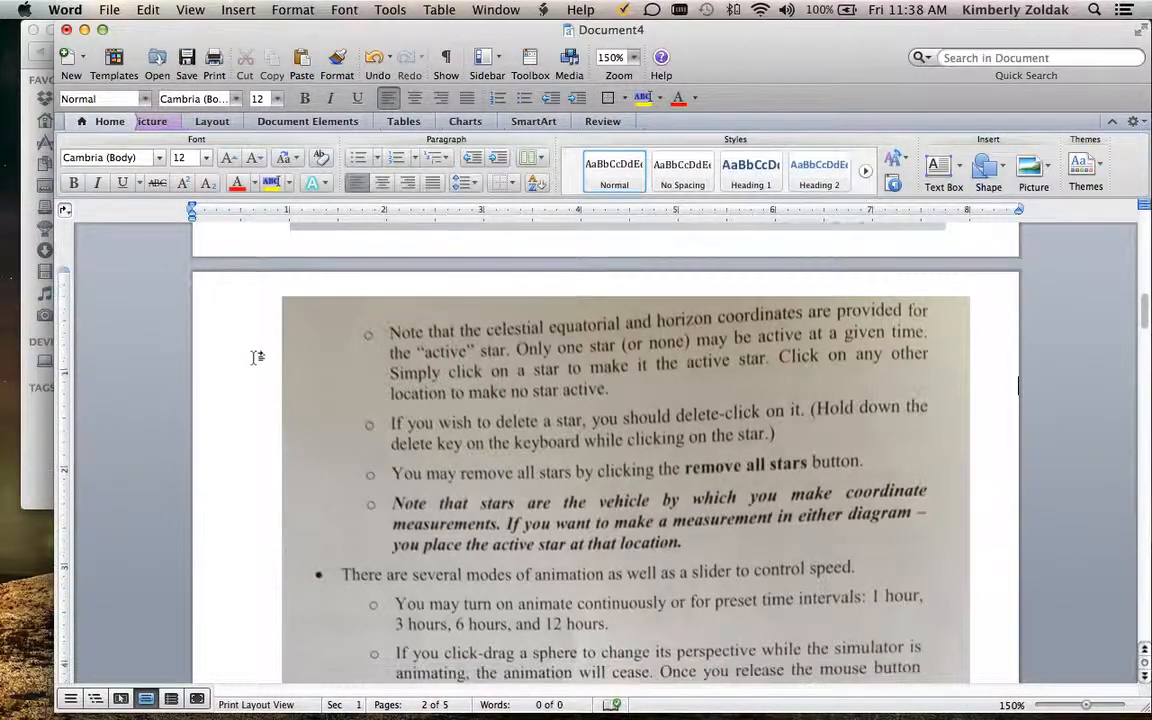
- Insert the picture 3.jpg from the combine folder with the cursor placed on the blank third page
scroll(255, 357, down, 15)
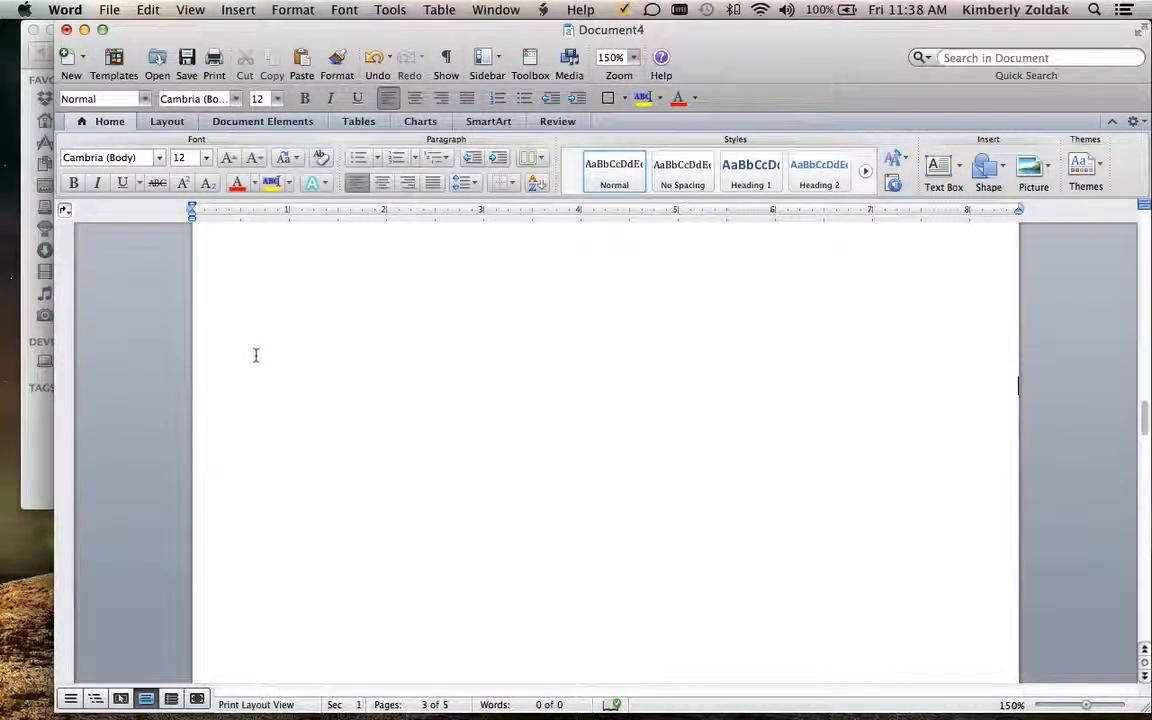
scroll(255, 355, up, 5)
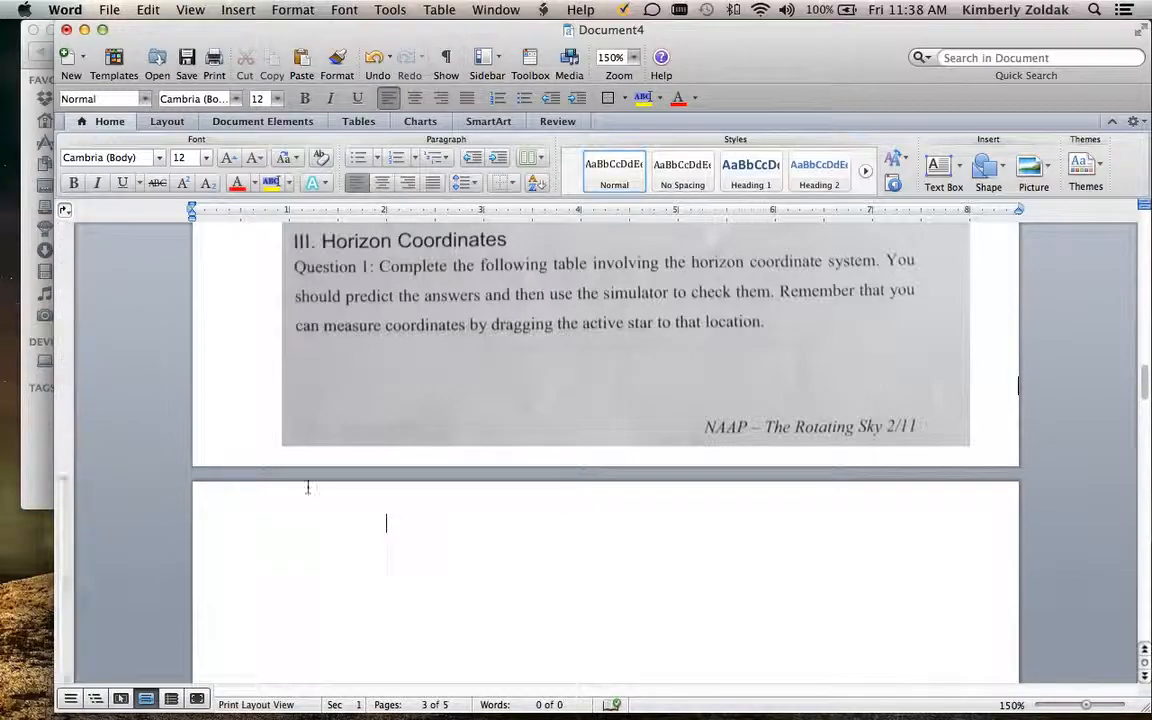
click(238, 9)
mouse_move(371, 307)
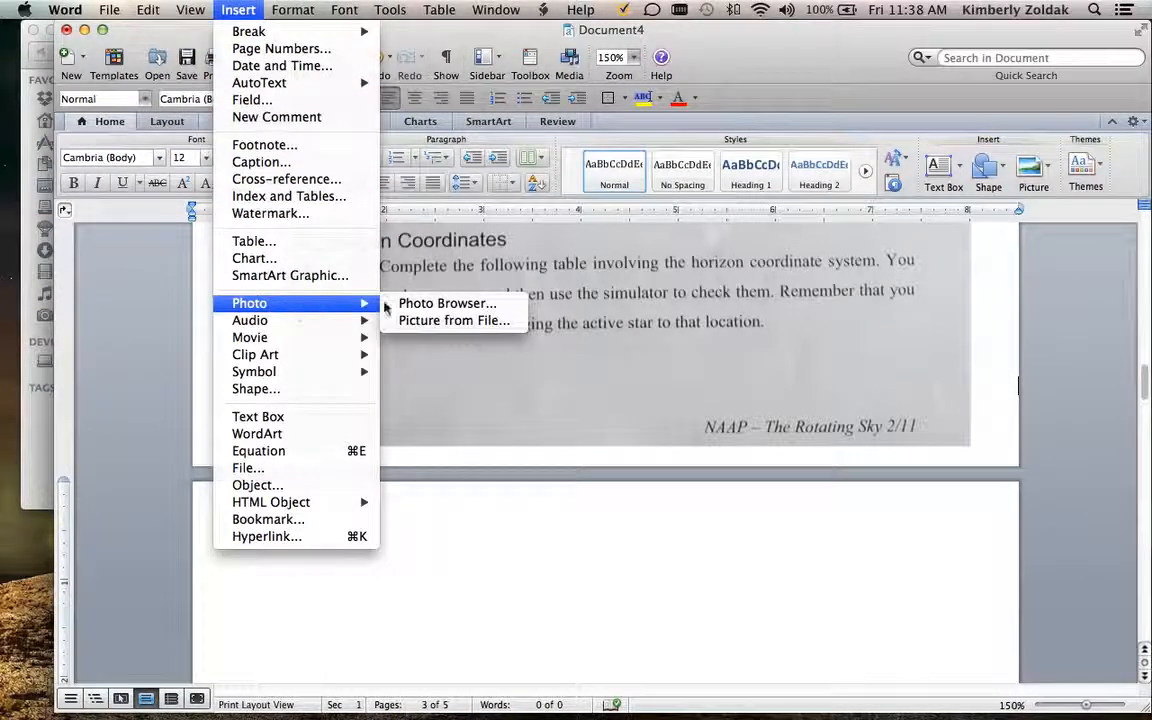
click(420, 320)
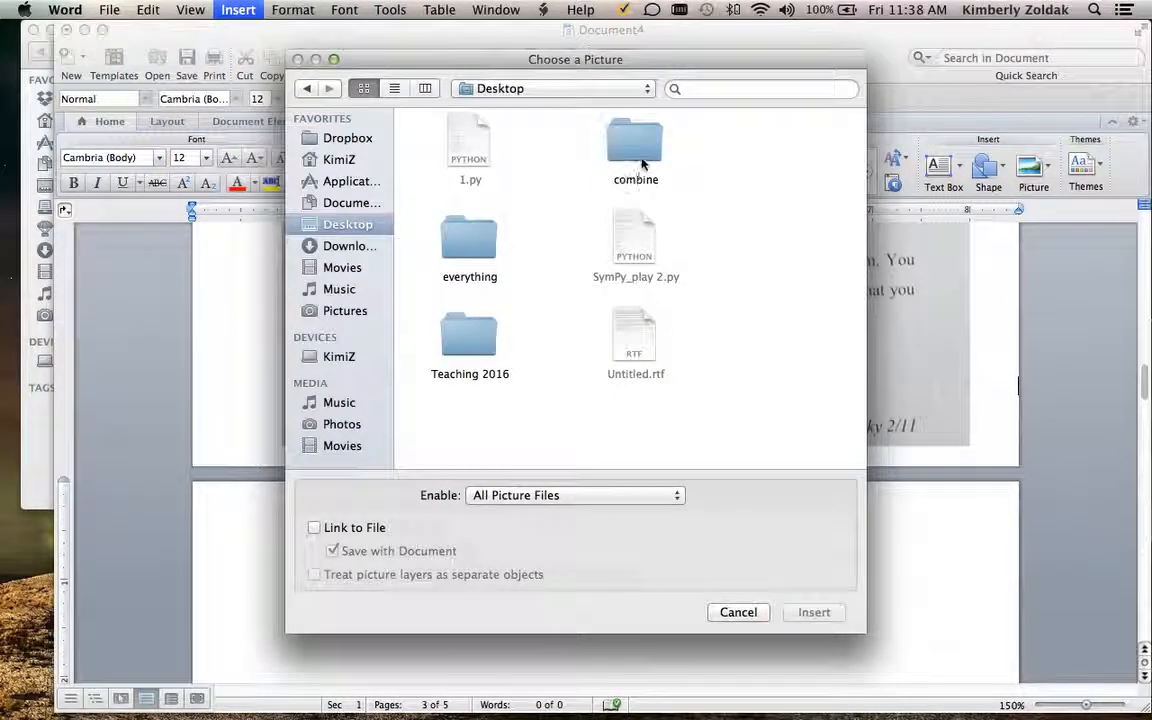
double_click(640, 160)
click(469, 250)
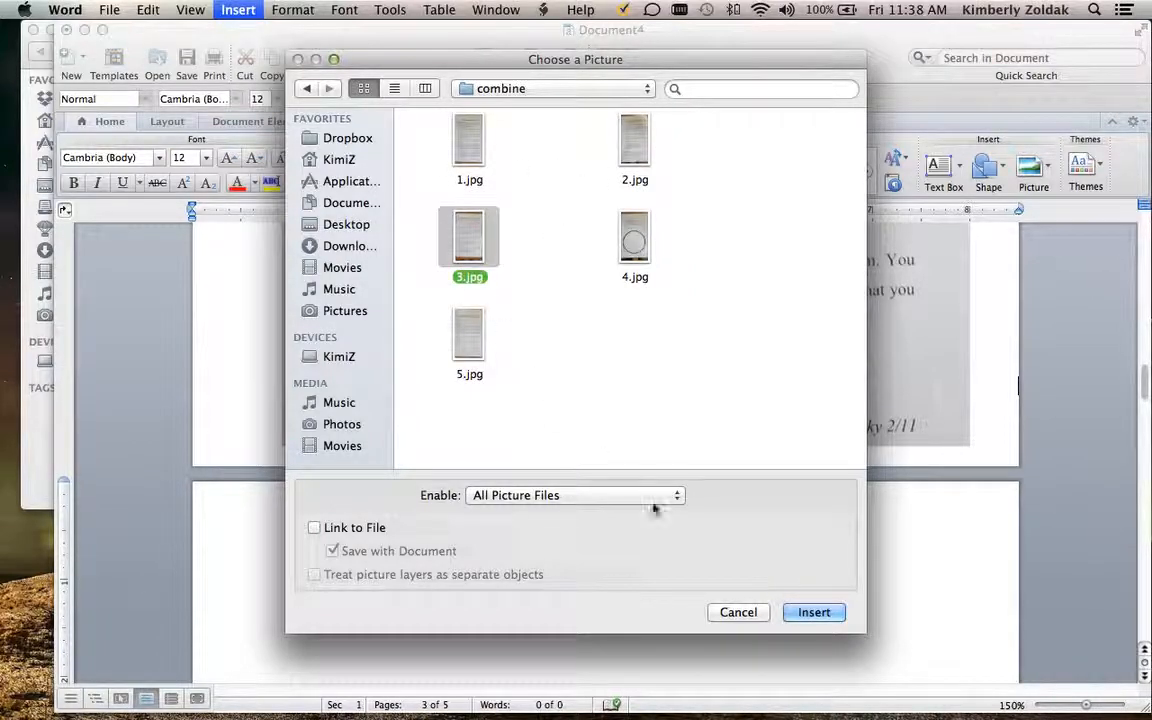
click(814, 612)
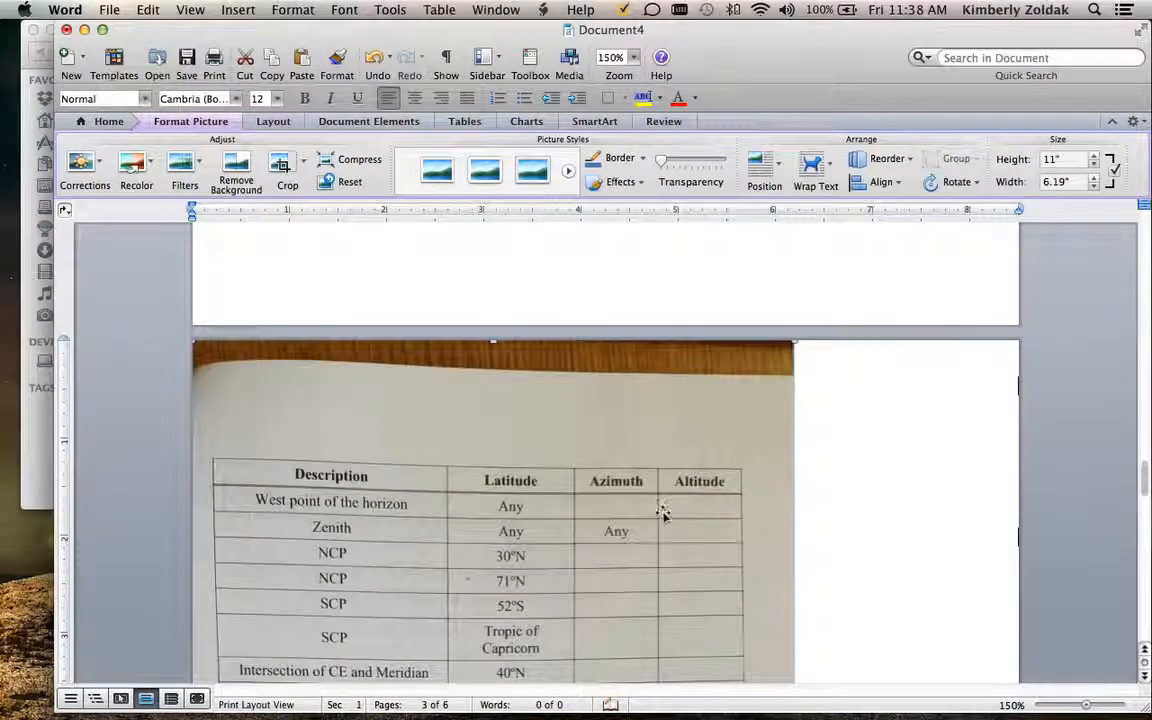
- Crop the wood strip and blank space off the top of the 3.jpg picture to just above the table, leaving it about 10" high
scroll(644, 500, down, 2)
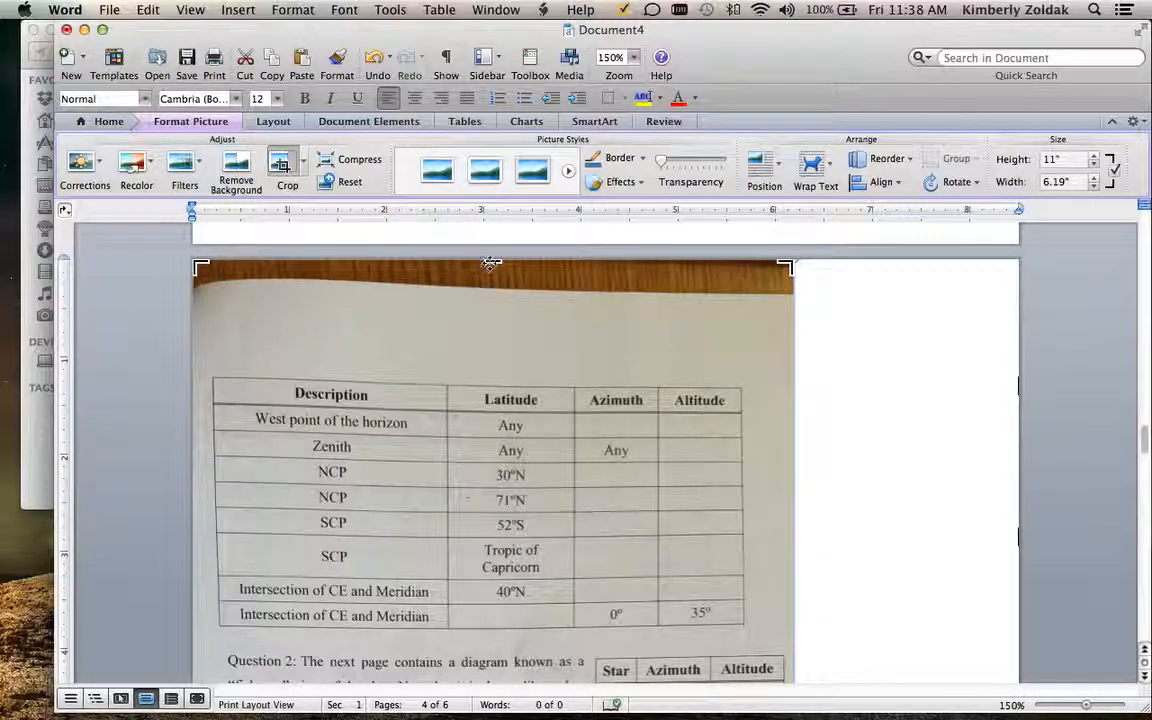
drag(493, 260, 487, 362)
- Crop the wood and dark strip off the bottom of the 3.jpg picture to just below the page footer text
scroll(887, 365, down, 3)
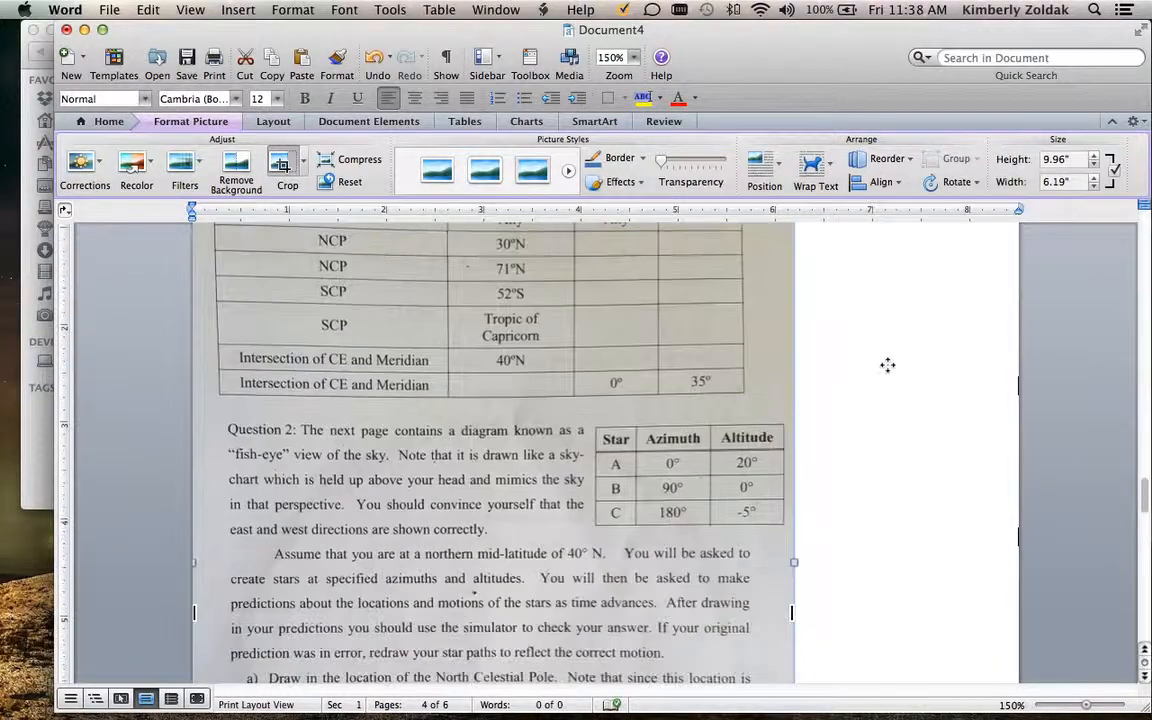
scroll(887, 365, down, 8)
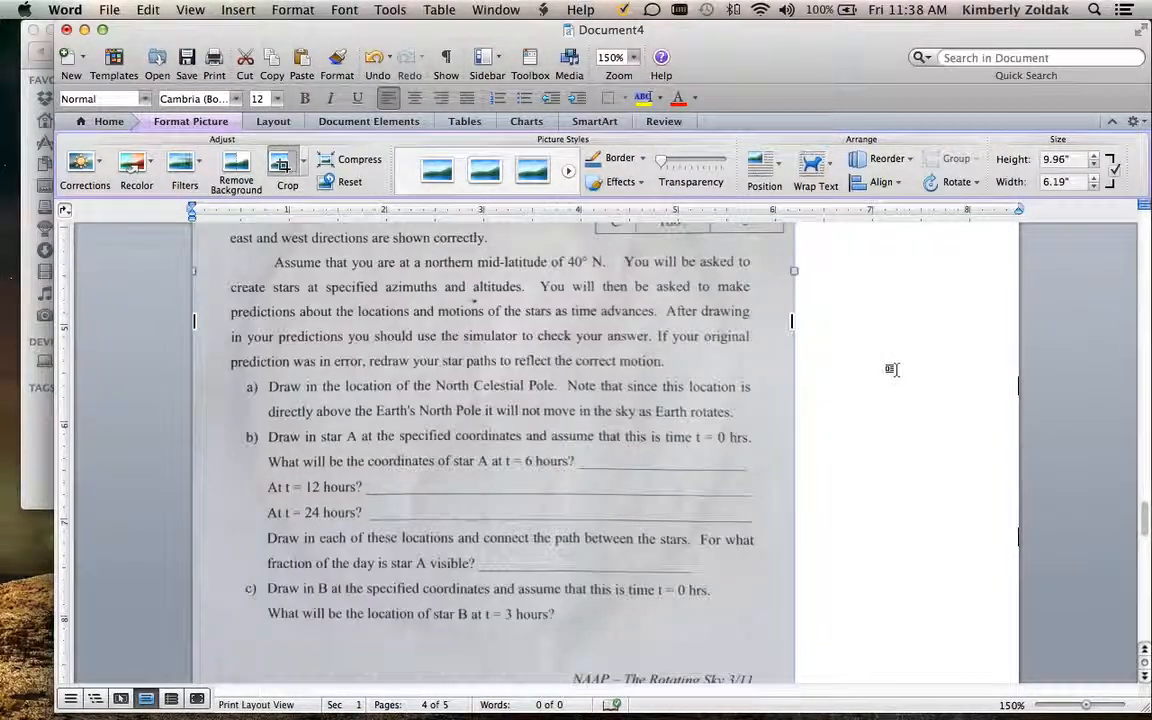
scroll(892, 369, down, 1)
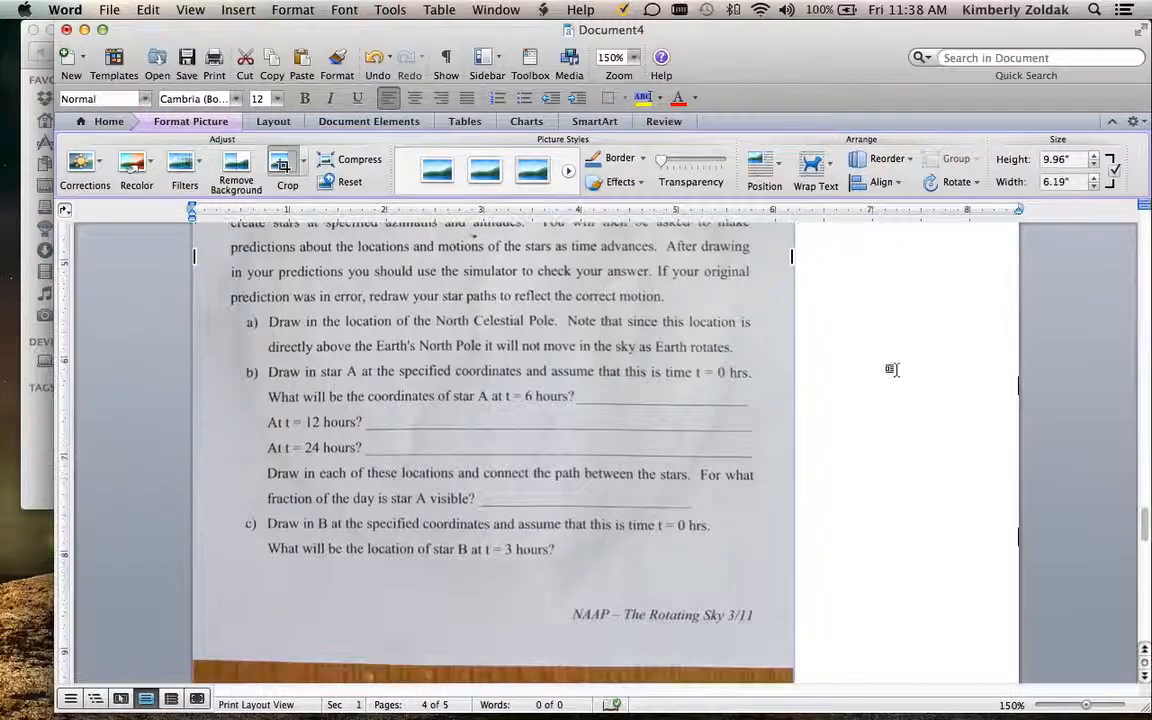
scroll(892, 370, down, 3)
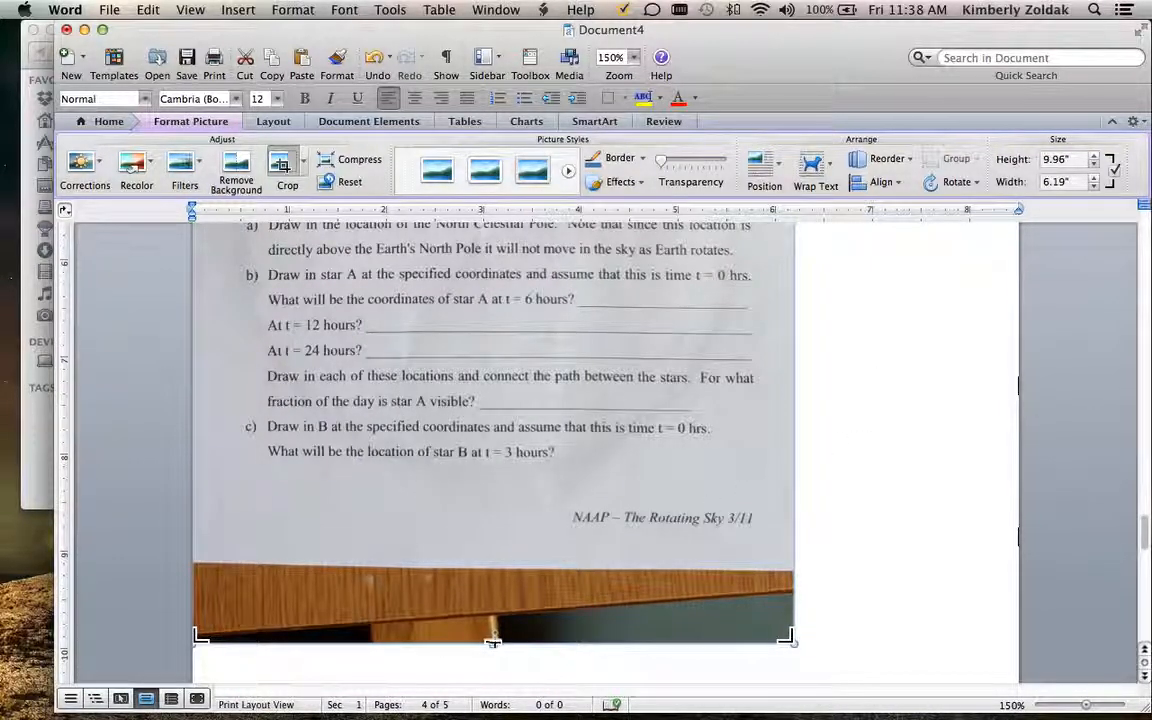
drag(493, 644, 497, 528)
click(887, 437)
- Set the cropped 3.jpg picture to Tight text wrapping with Center horizontal alignment
click(698, 480)
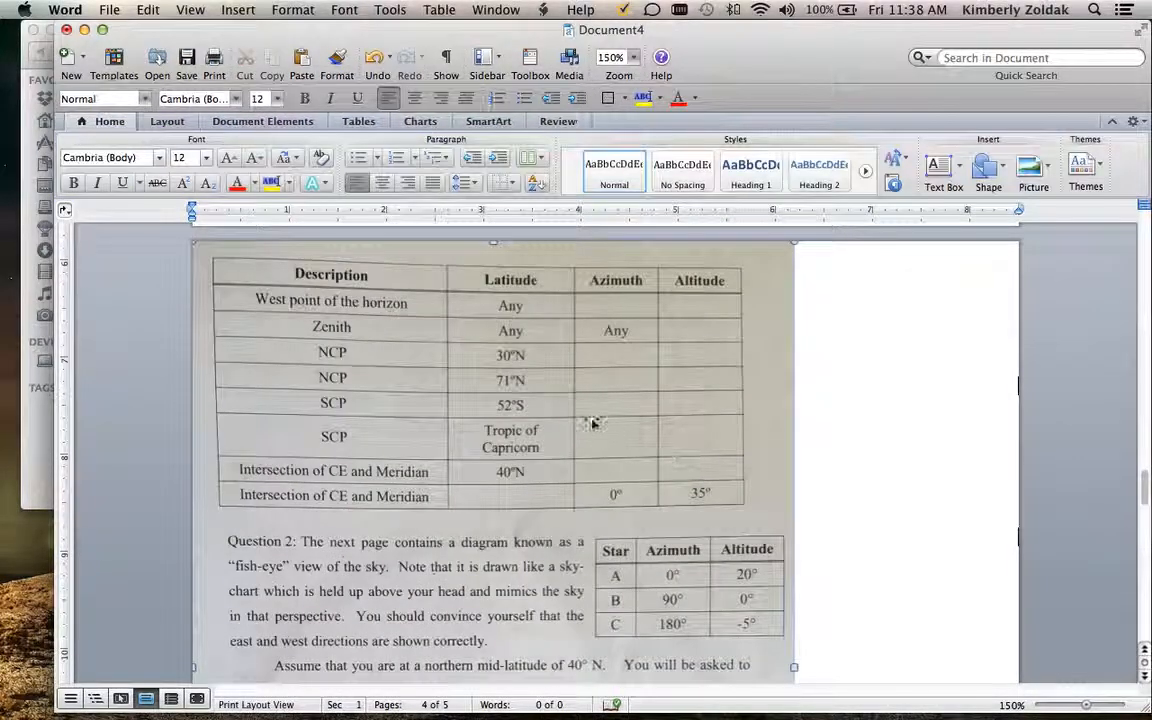
right_click(384, 325)
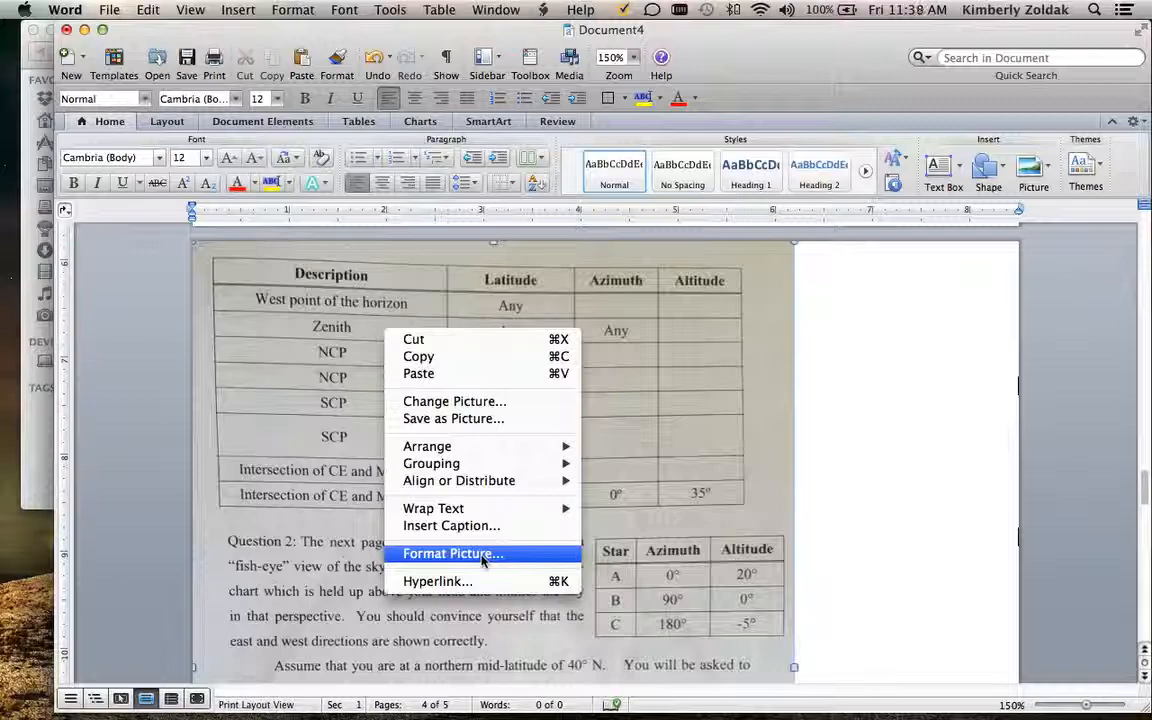
click(452, 553)
click(274, 224)
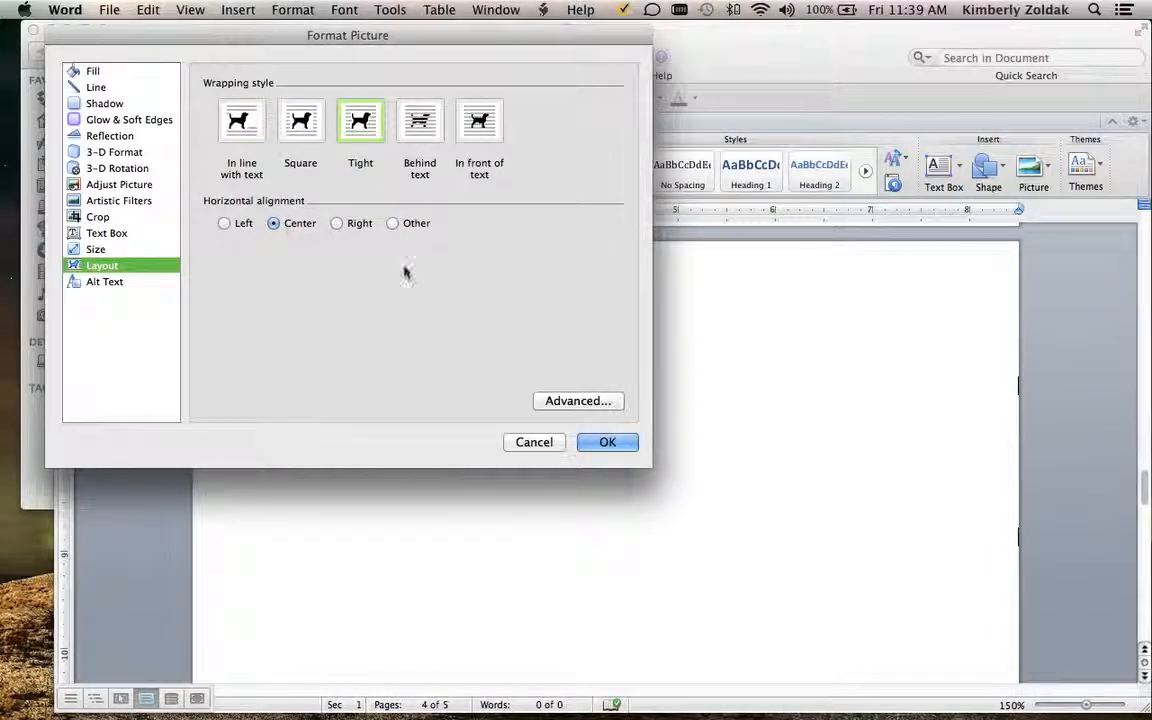
click(608, 442)
- Find the 3.jpg picture on the third page and move it right, away from the page's left edge
scroll(640, 390, up, 12)
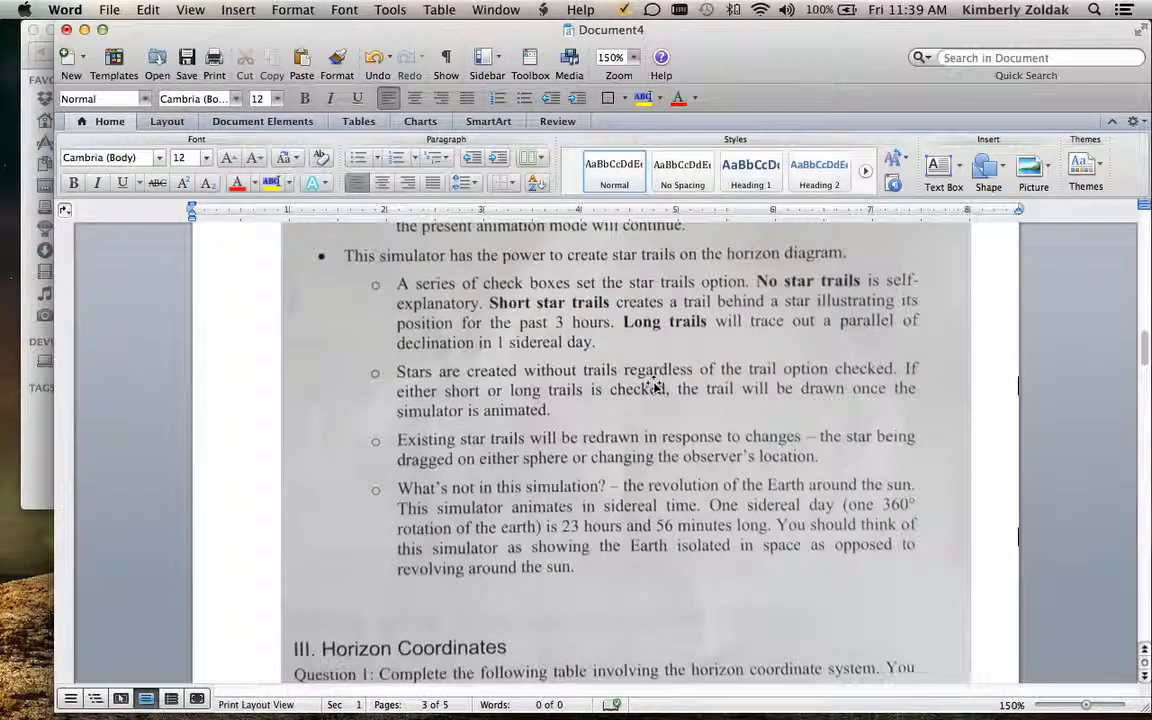
scroll(655, 385, up, 12)
scroll(655, 385, up, 5)
scroll(655, 388, down, 10)
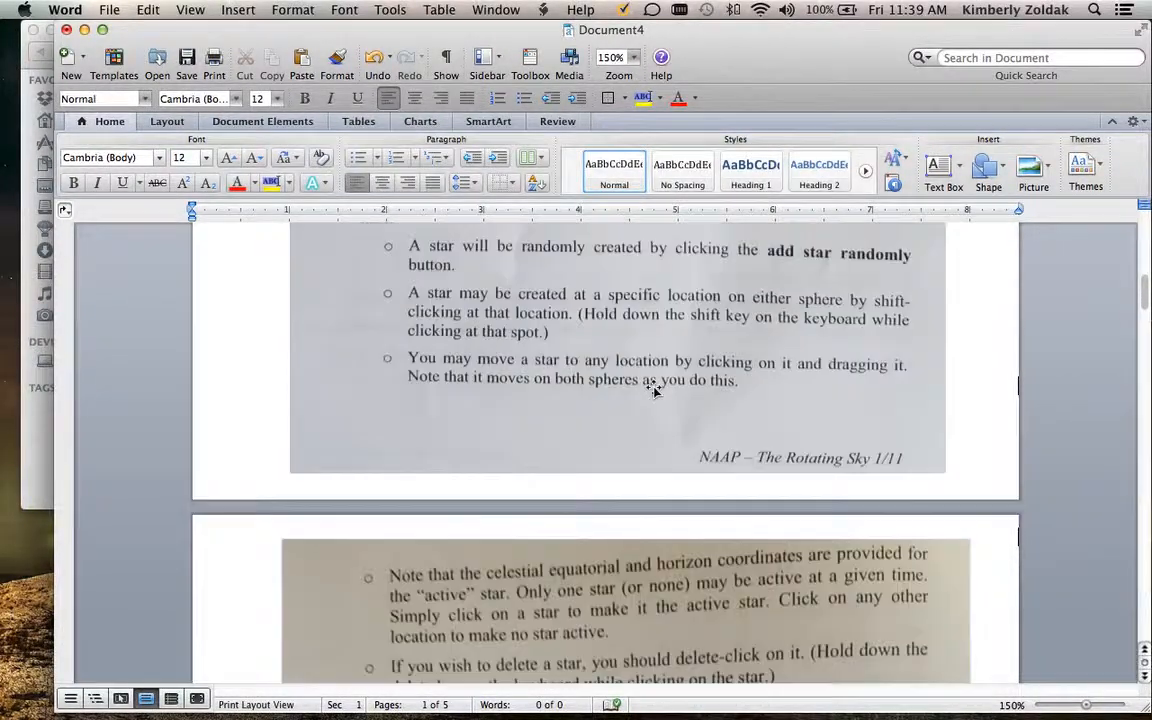
scroll(655, 390, down, 10)
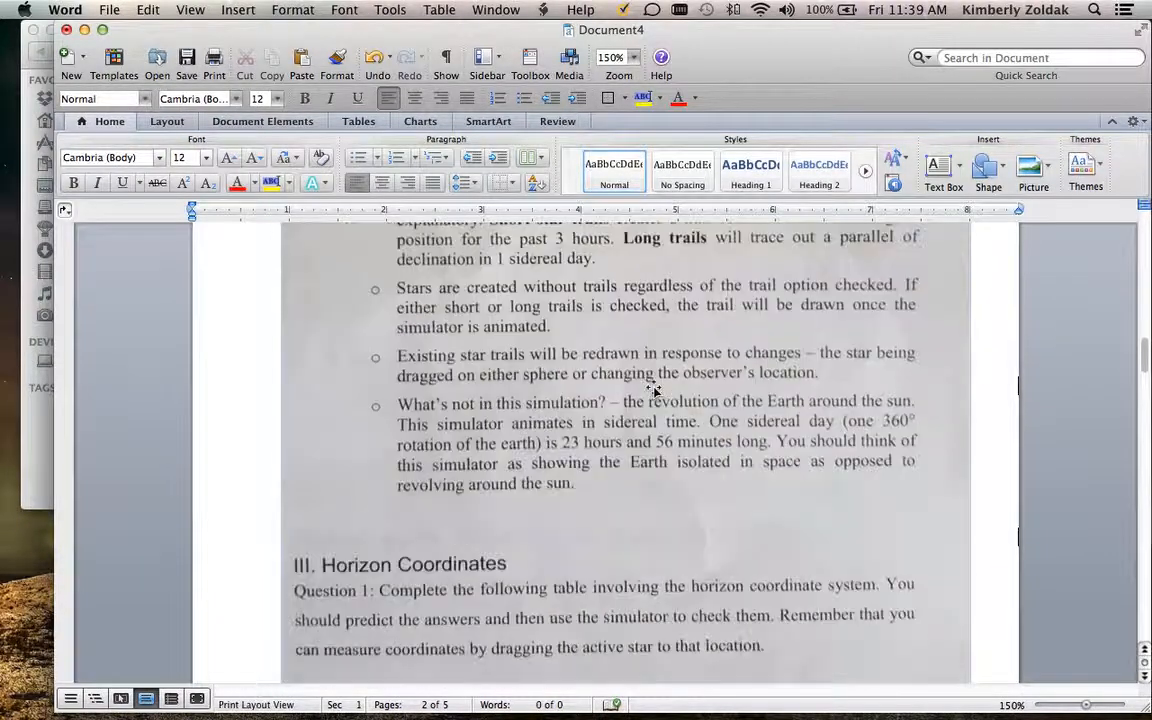
scroll(655, 390, down, 10)
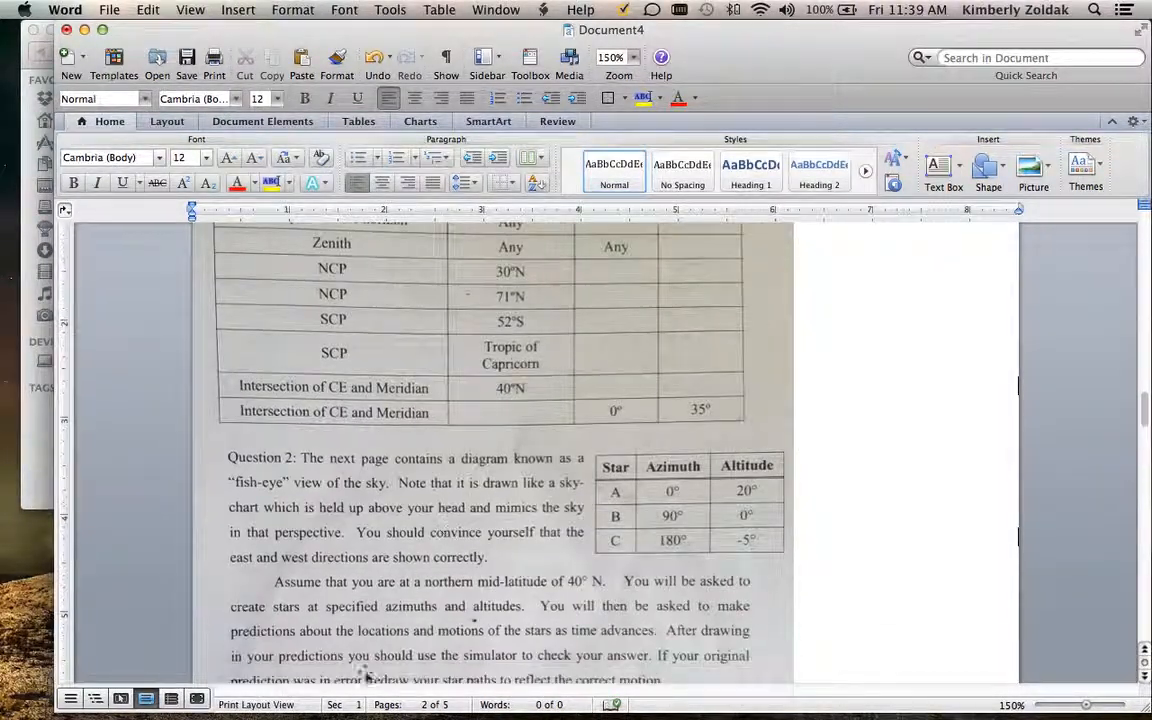
scroll(690, 562, down, 4)
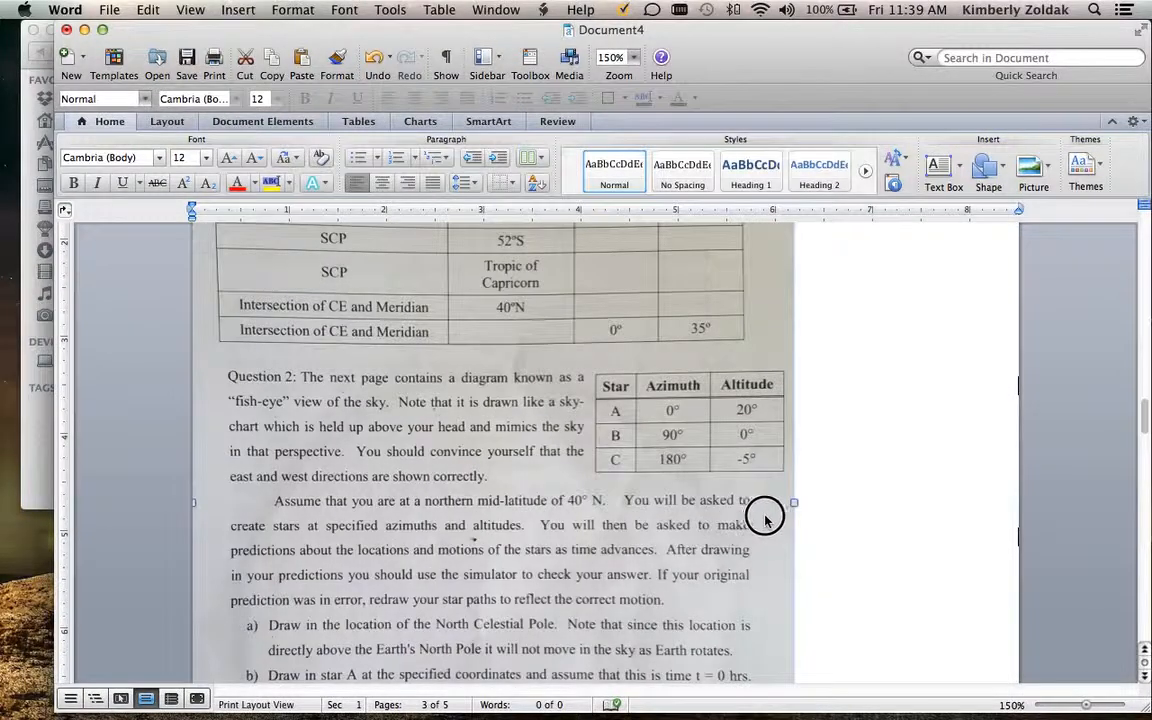
drag(765, 518, 779, 512)
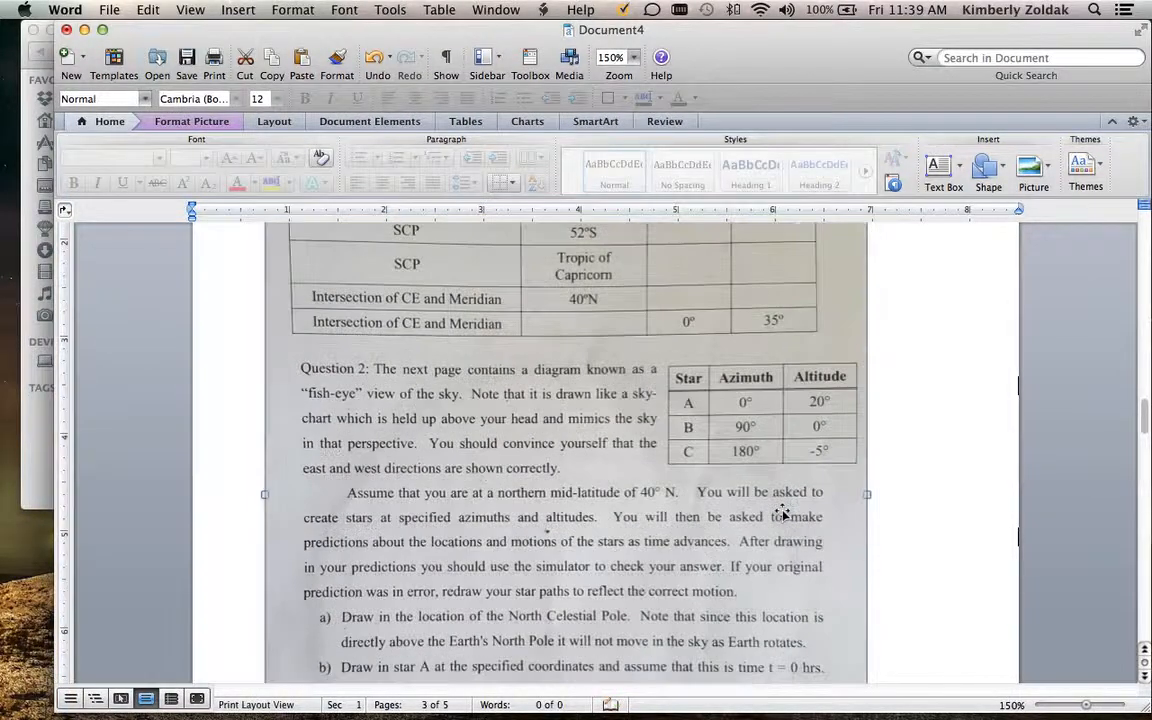
- Enlarge the third page's picture proportionally a little from its lower-right corner
click(636, 58)
click(622, 137)
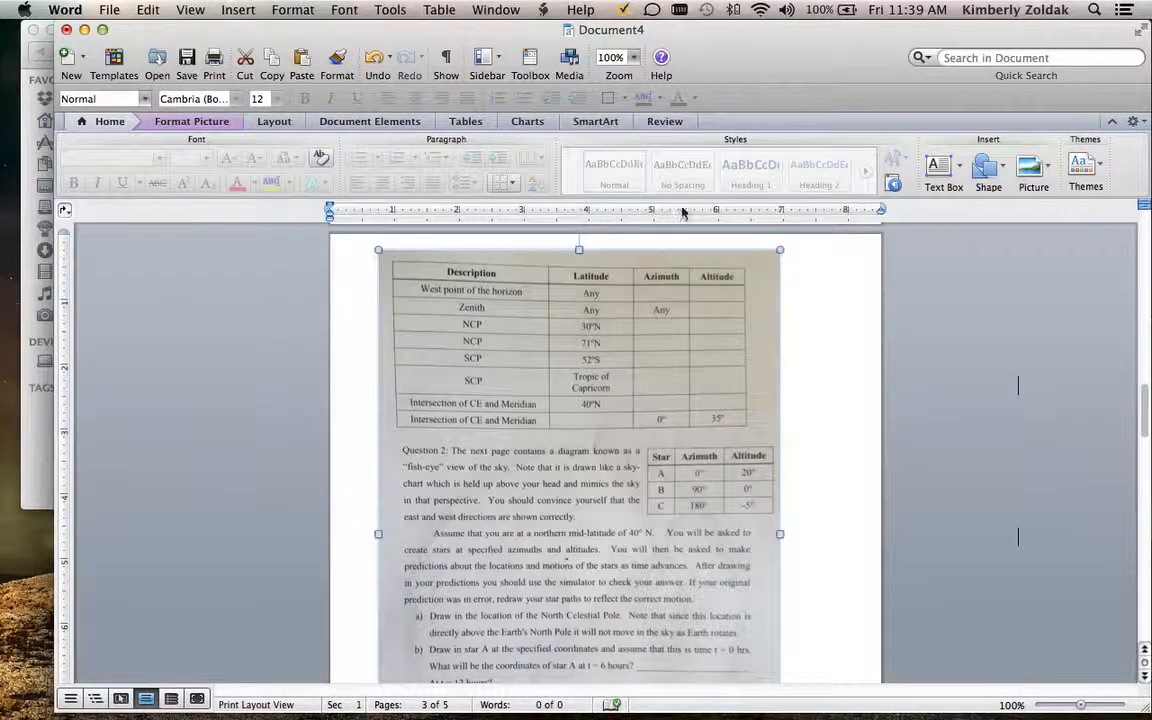
scroll(804, 351, down, 5)
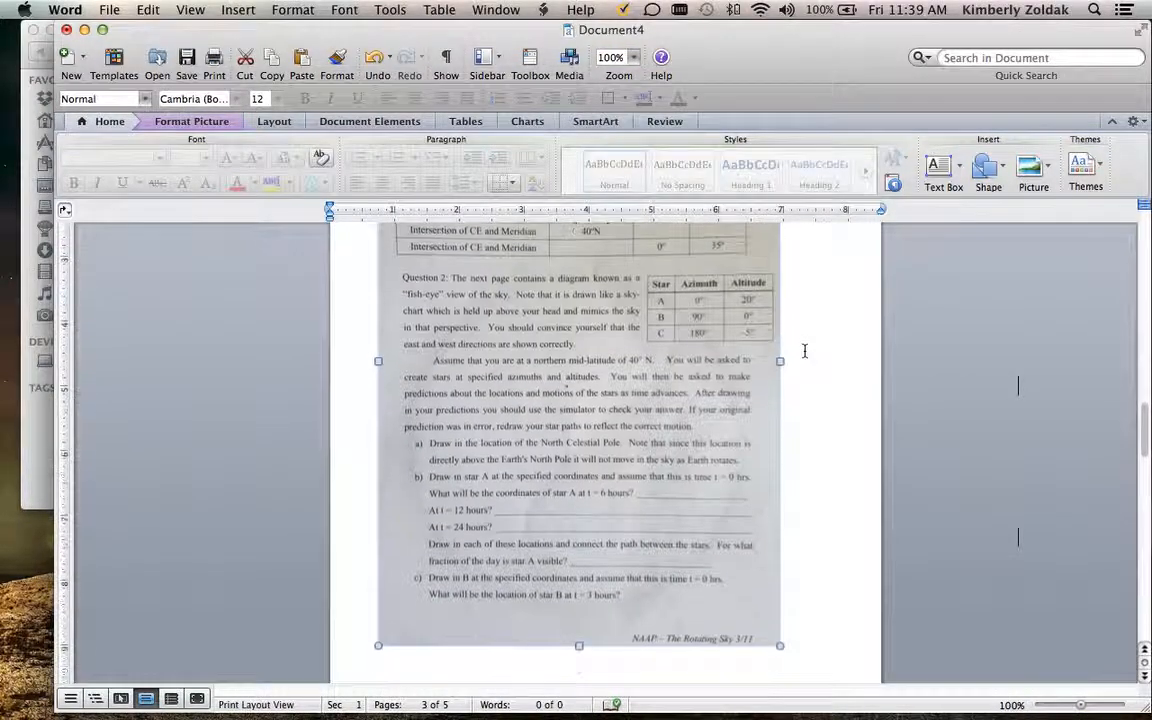
drag(779, 623, 811, 671)
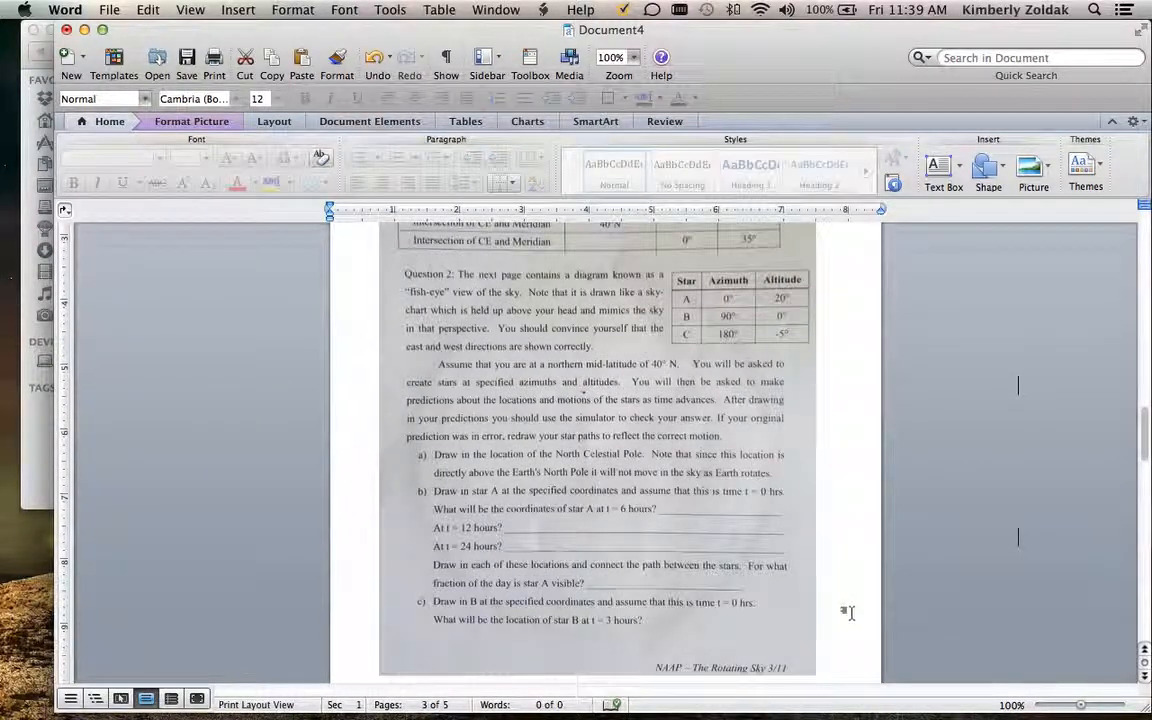
- Enlarge the third page's picture further from its lower-right corner to nearly fill the page, leaving a narrow margin below it
scroll(848, 612, up, 1)
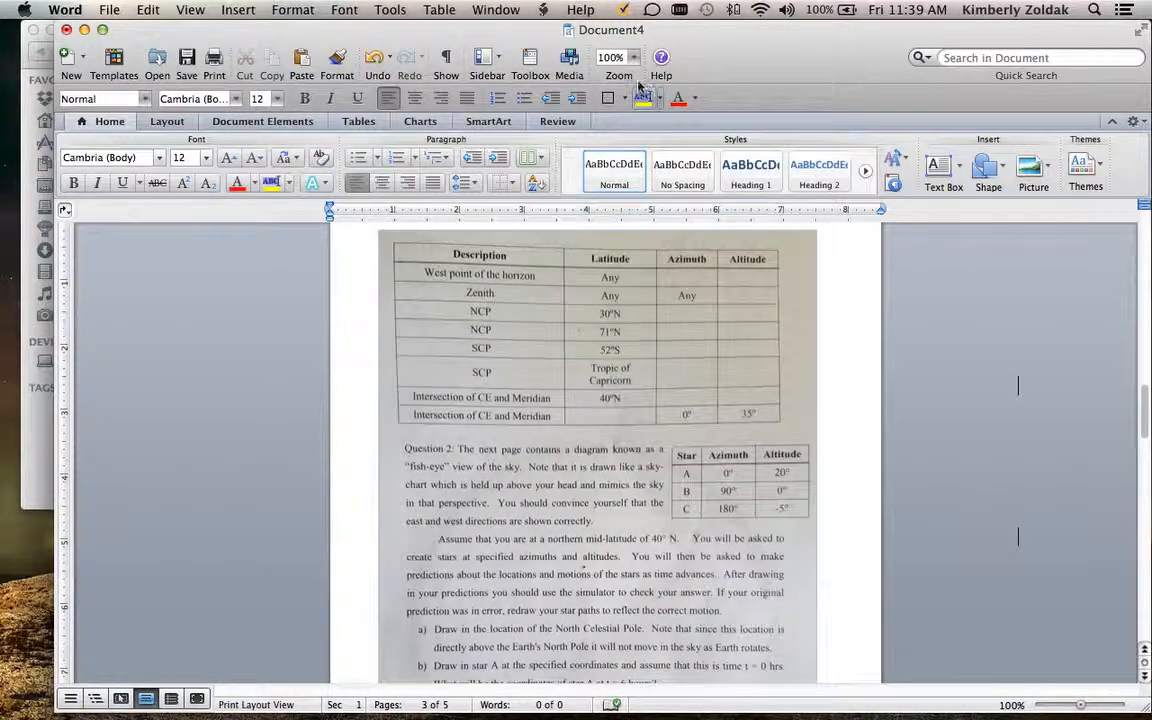
click(634, 58)
click(624, 155)
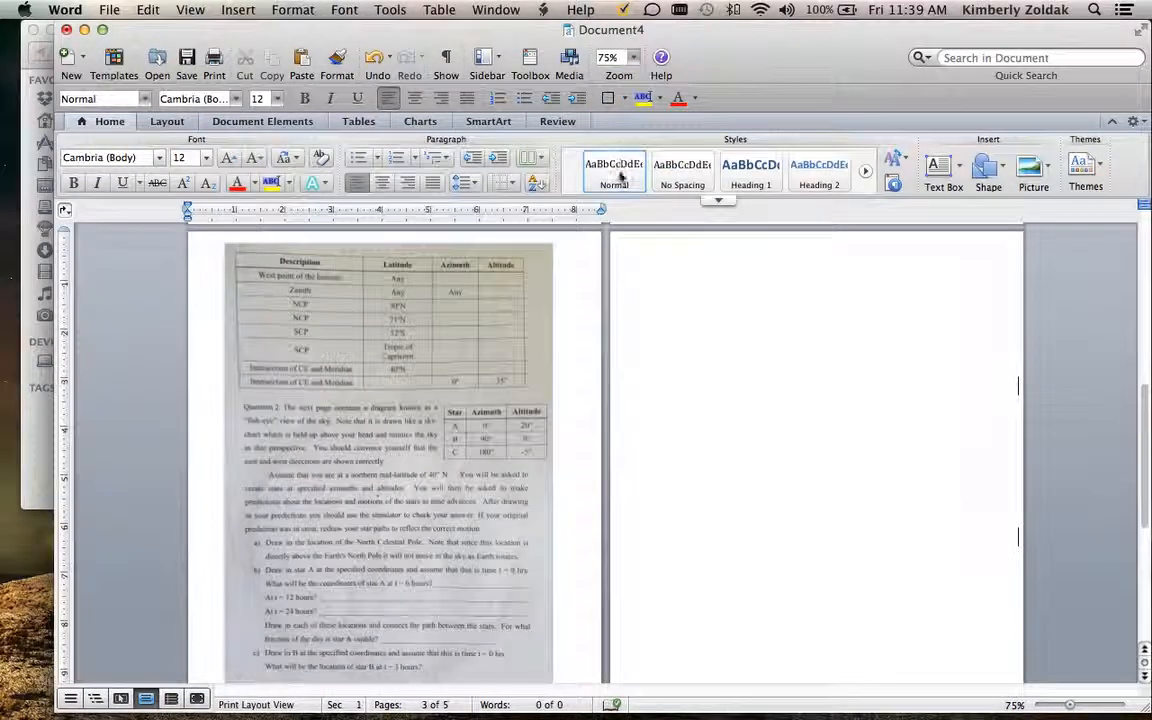
scroll(606, 352, down, 4)
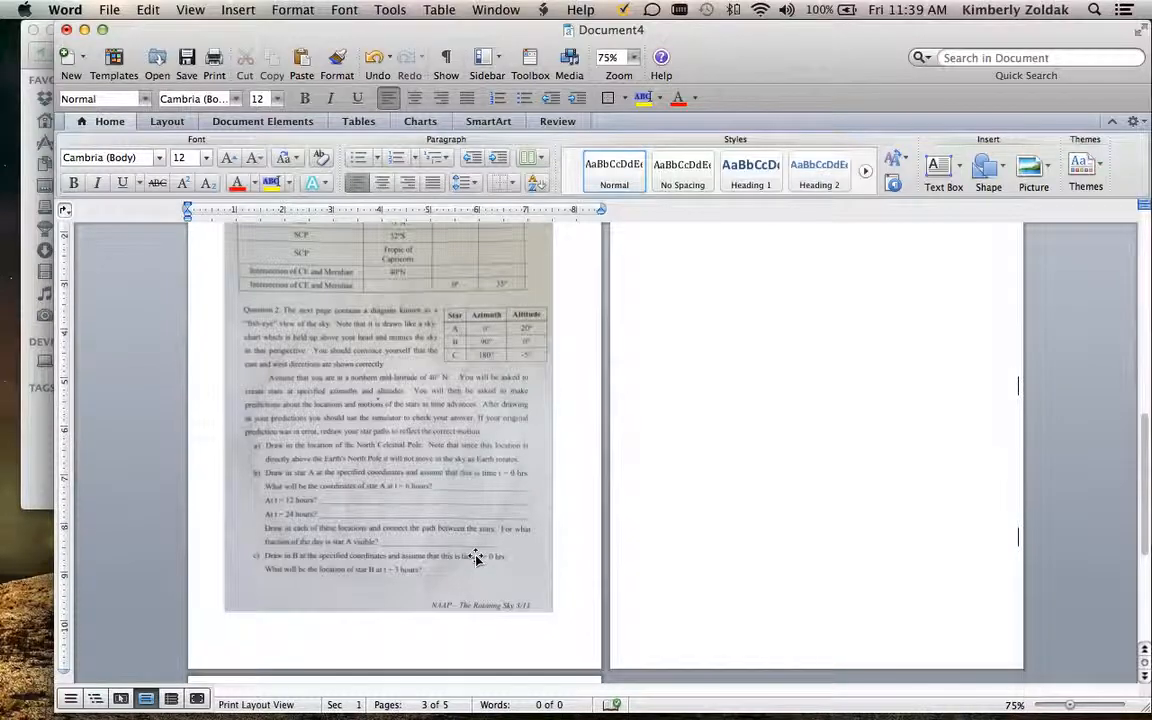
click(510, 607)
drag(553, 611, 576, 644)
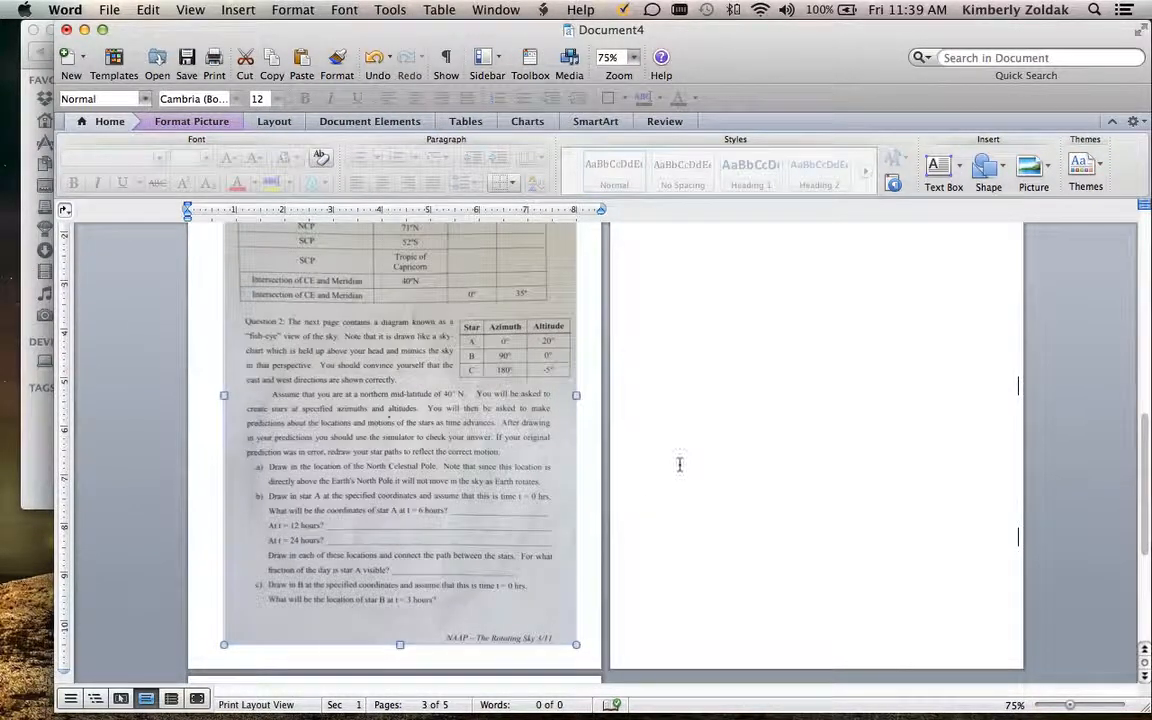
- Insert the picture 4.jpg from the combine folder with the cursor placed on the blank fourth page
click(679, 496)
scroll(680, 497, down, 1)
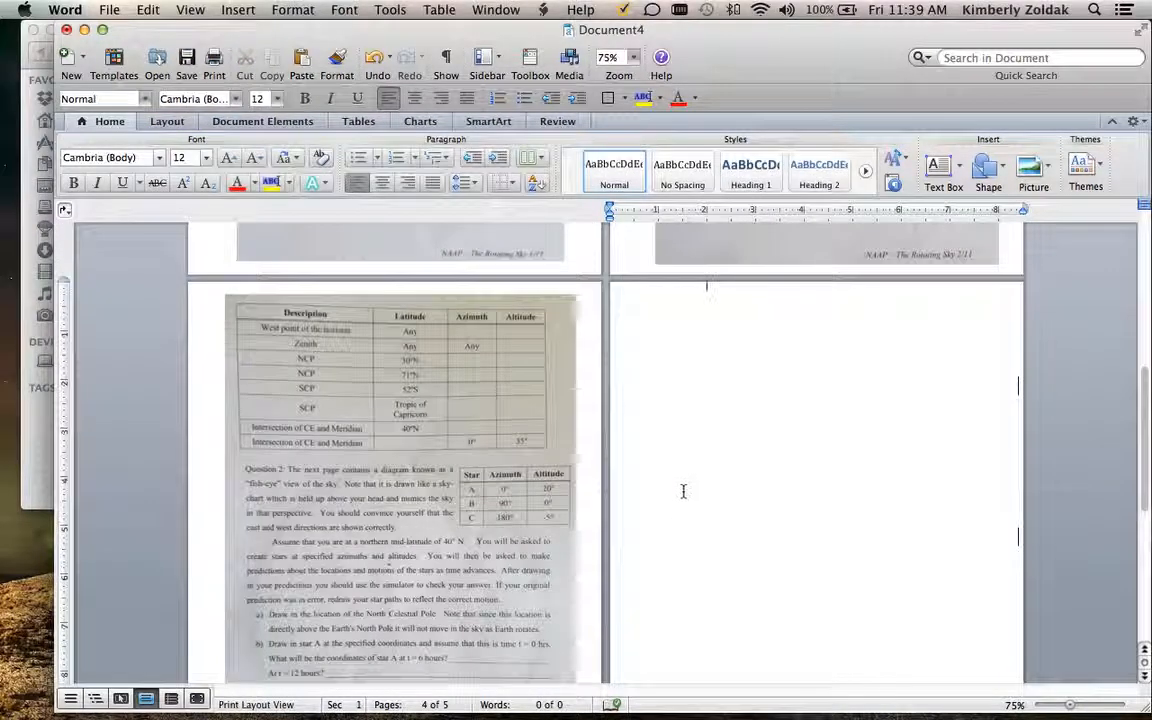
click(238, 9)
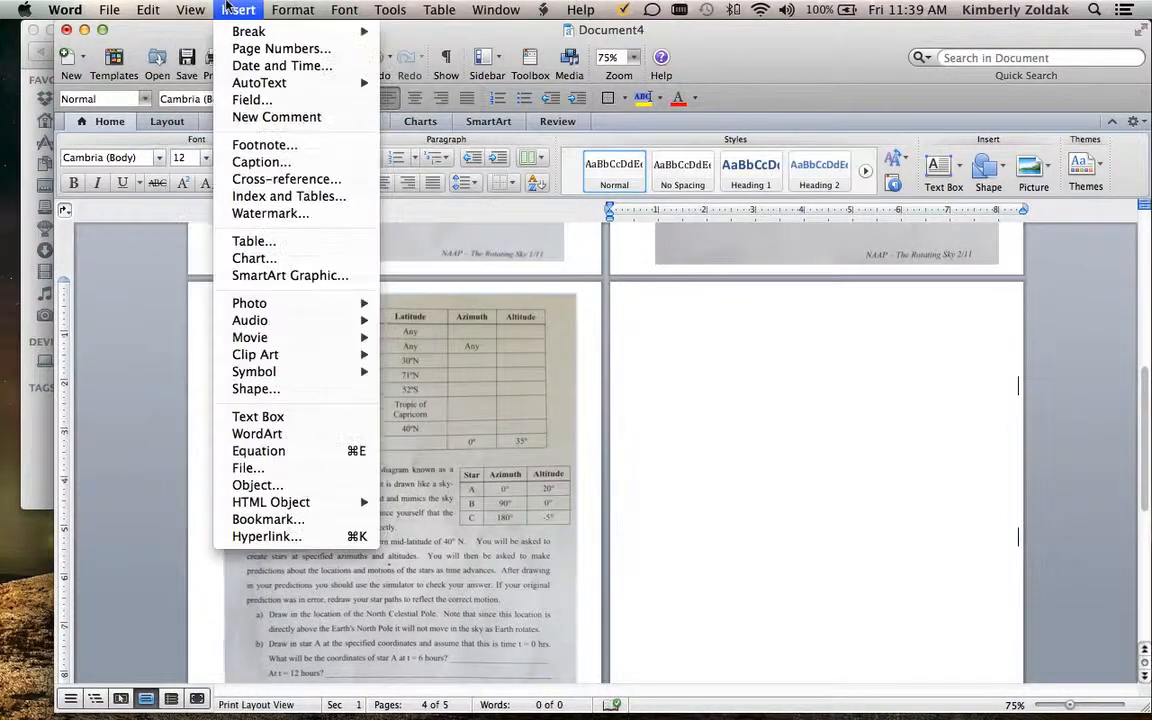
mouse_move(281, 306)
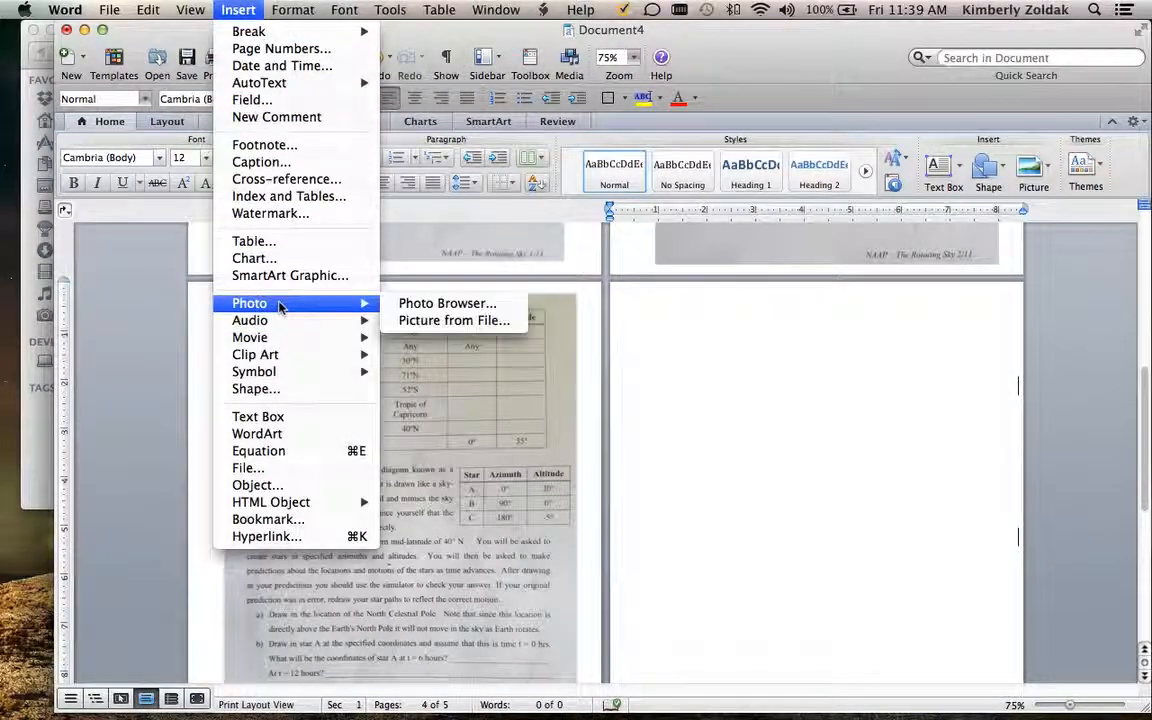
click(404, 320)
double_click(612, 155)
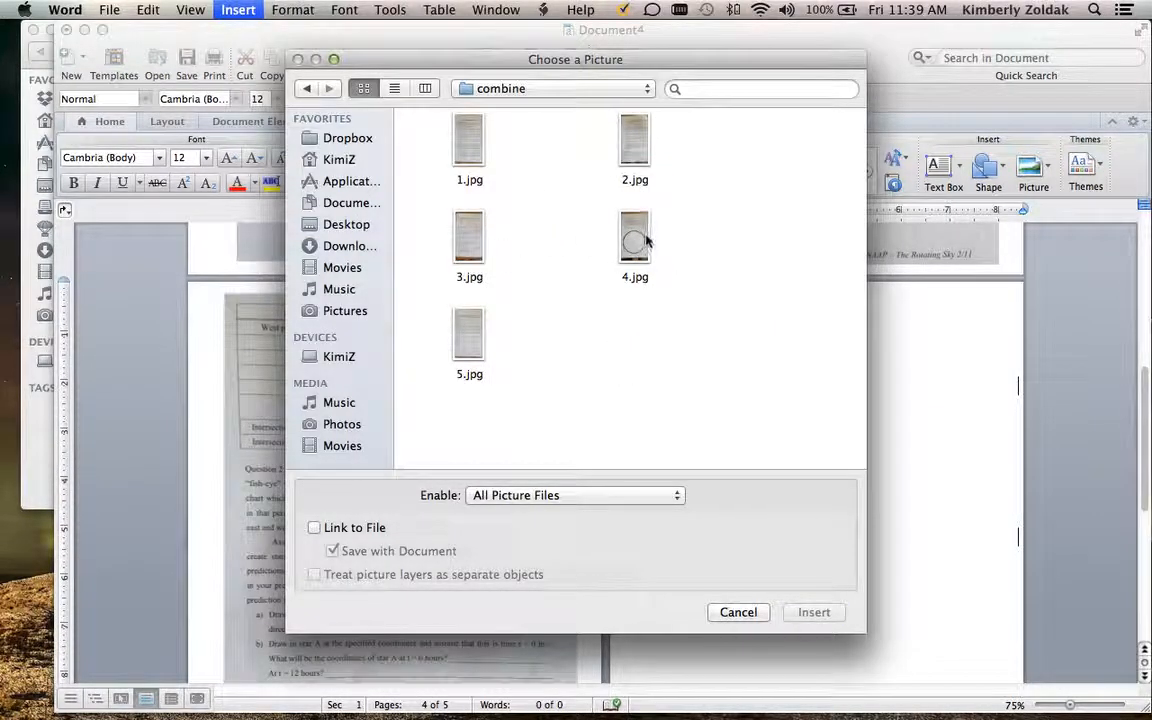
click(645, 240)
click(813, 612)
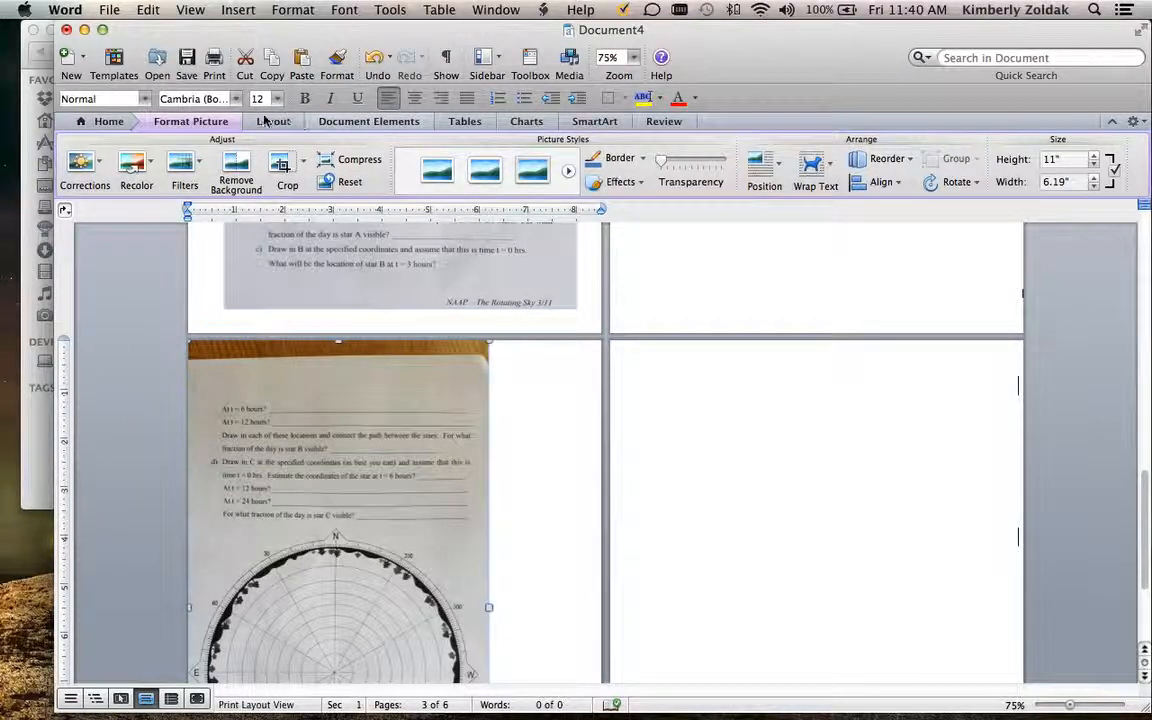
- Crop the wood strip and blank space above the text and the dark strip below the circular diagram off the 4.jpg picture
click(284, 163)
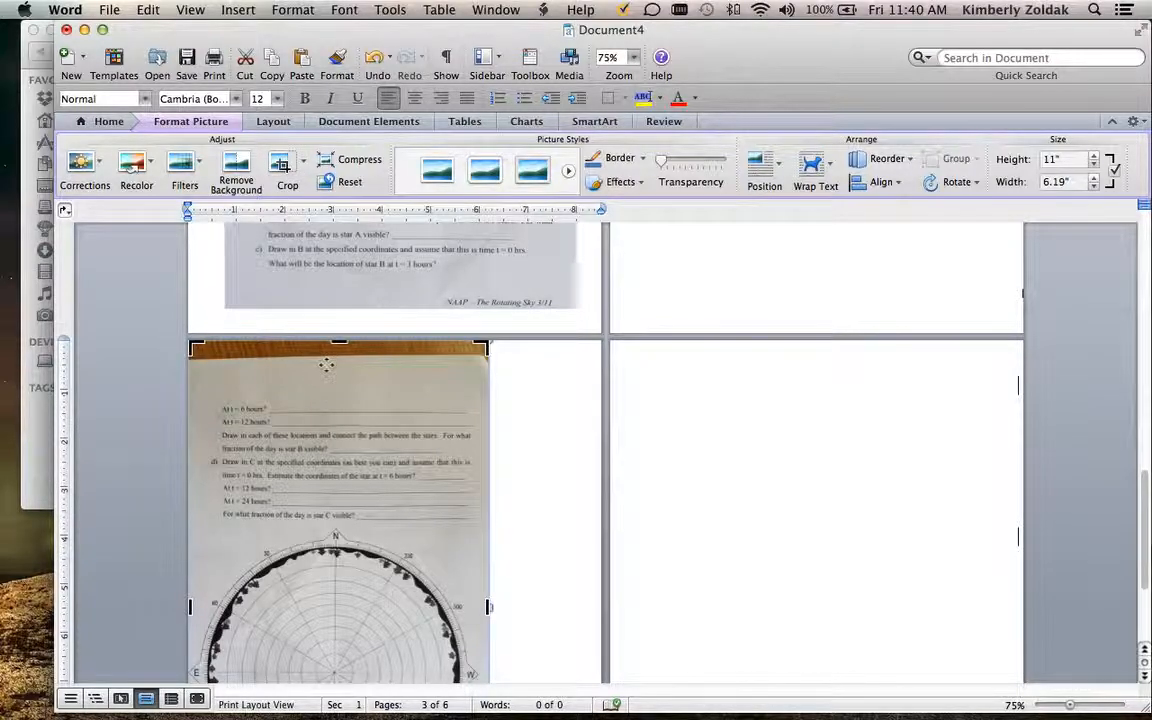
drag(338, 341, 330, 392)
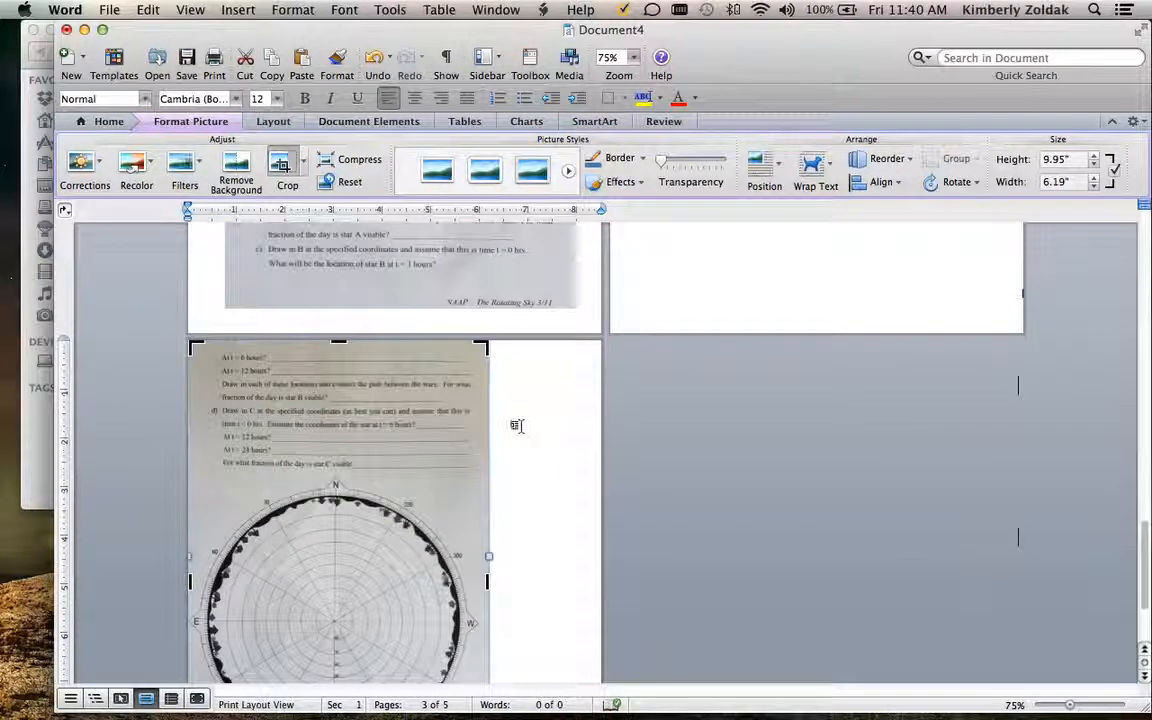
scroll(517, 426, down, 3)
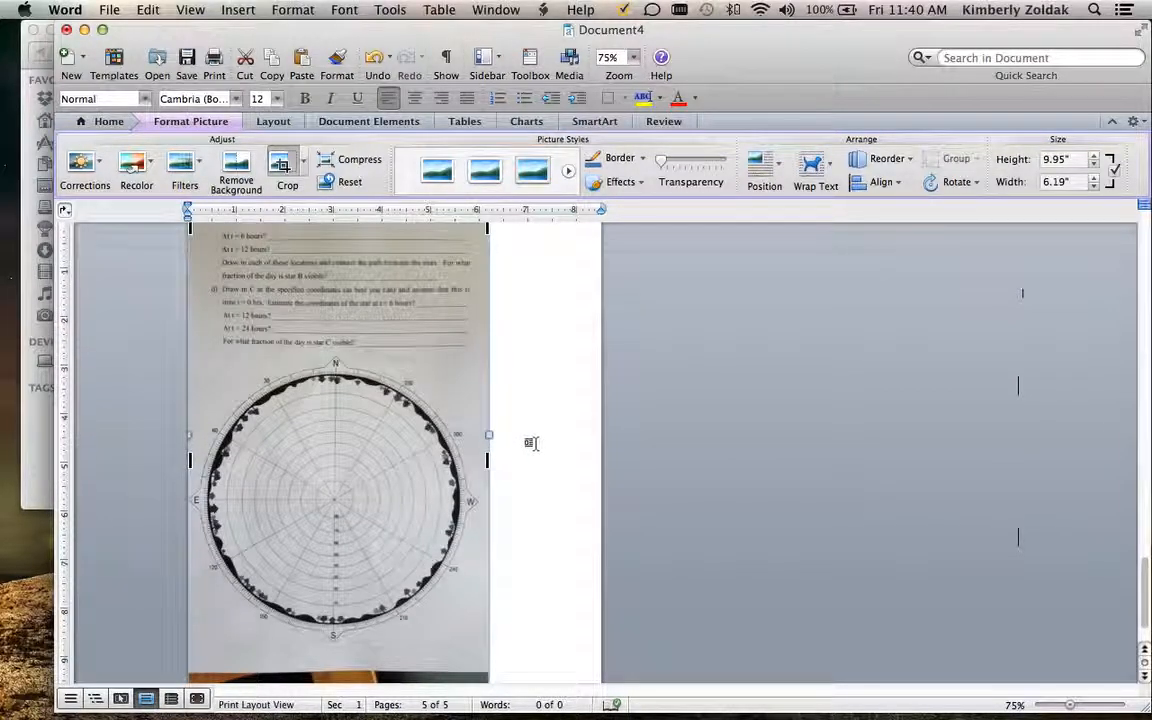
scroll(531, 443, down, 2)
drag(338, 621, 338, 568)
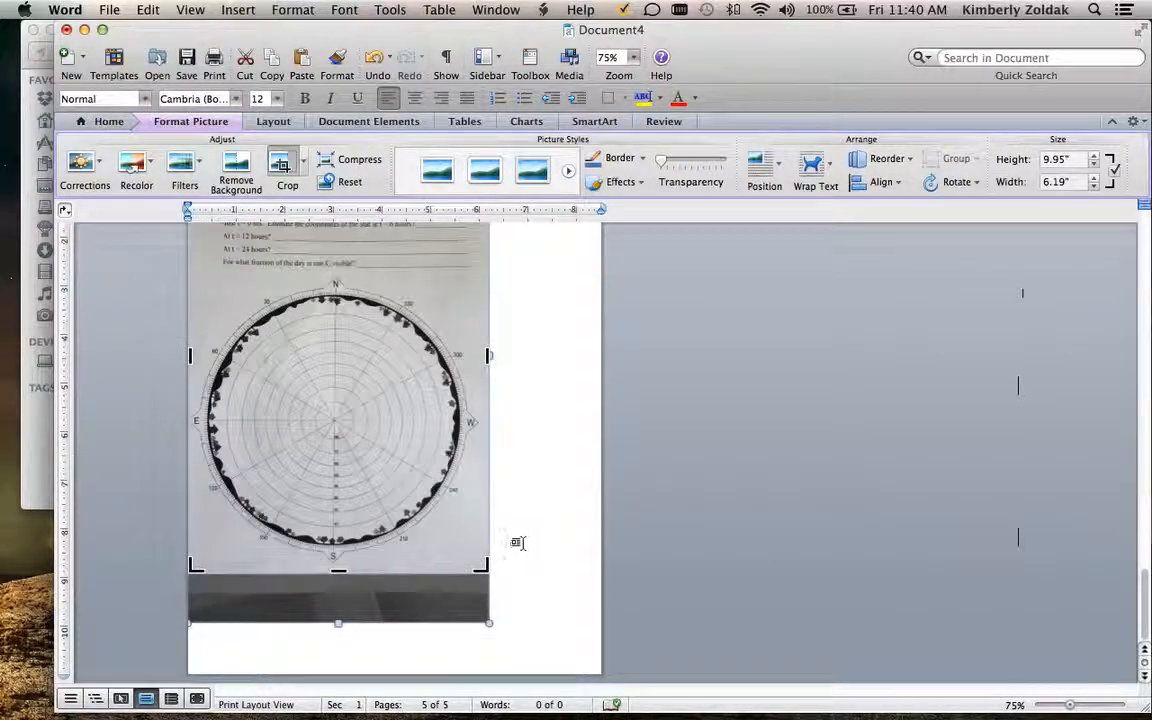
click(517, 543)
- Set the 4.jpg picture to Tight text wrapping with Center horizontal alignment and bring it into view on the fourth page
right_click(323, 350)
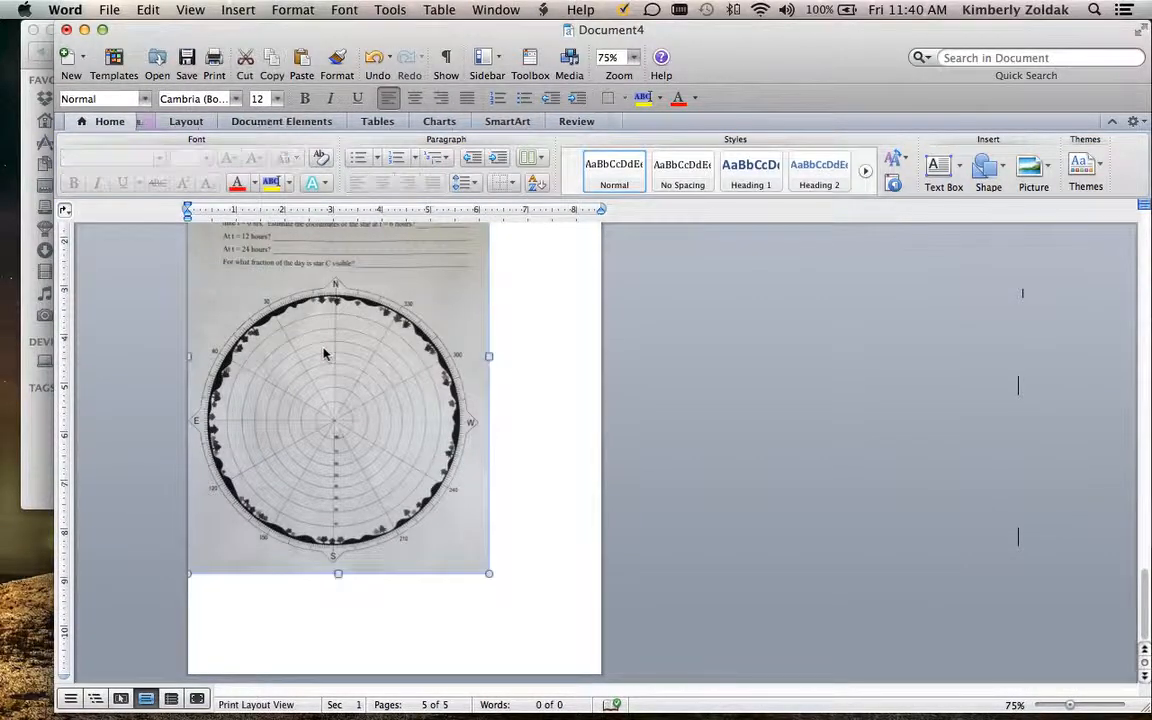
click(399, 572)
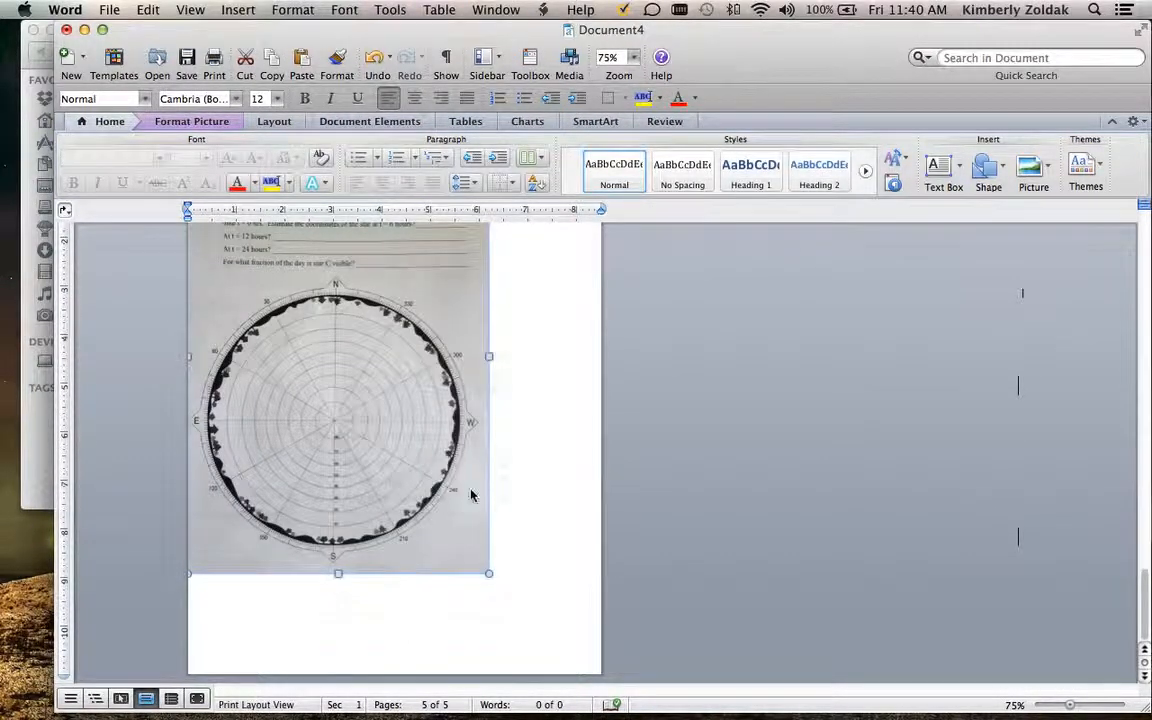
click(275, 223)
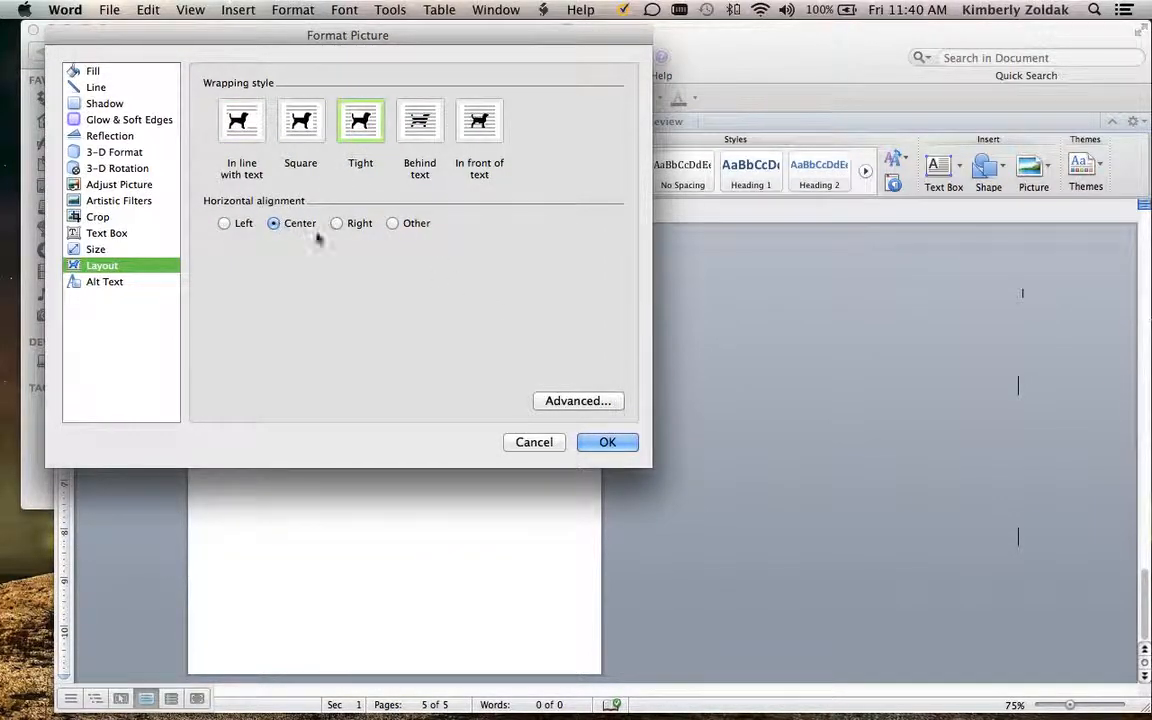
click(607, 442)
scroll(788, 445, up, 5)
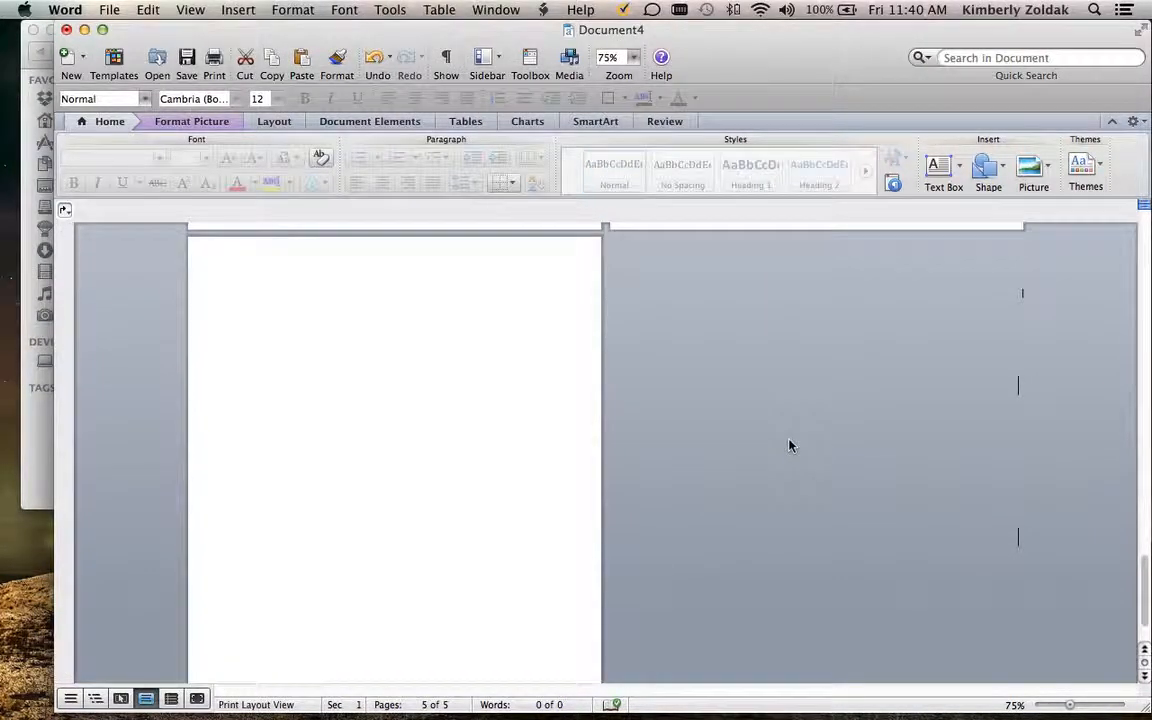
scroll(790, 442, up, 5)
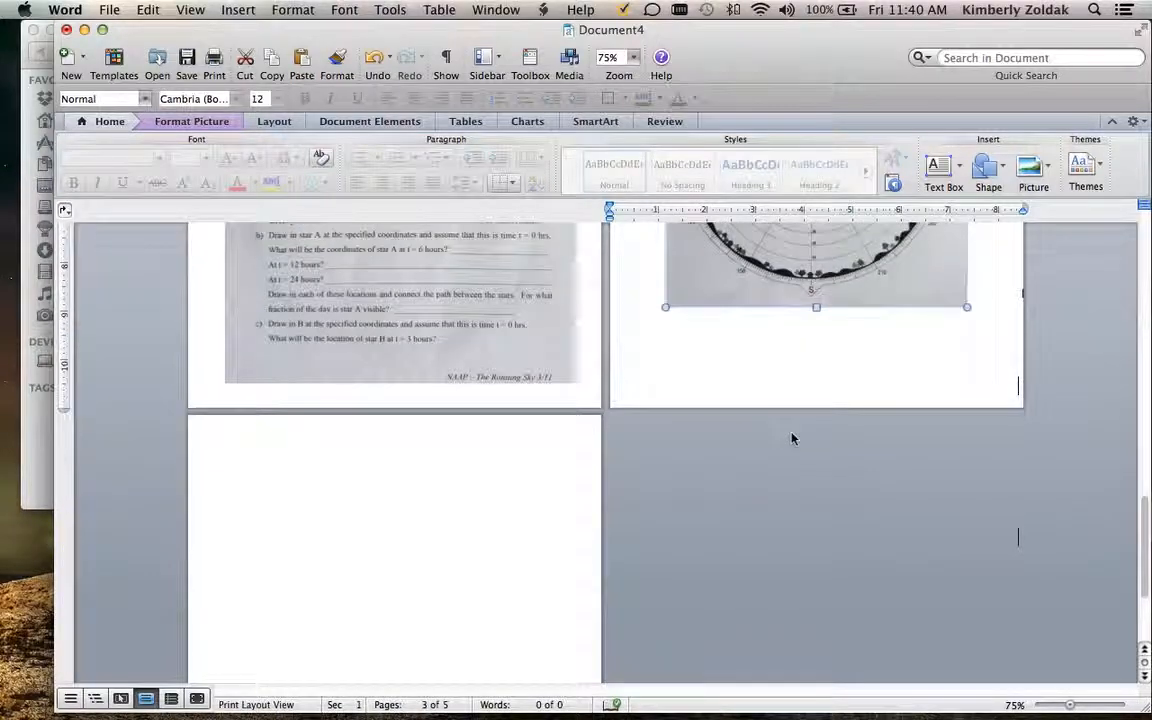
scroll(790, 435, up, 5)
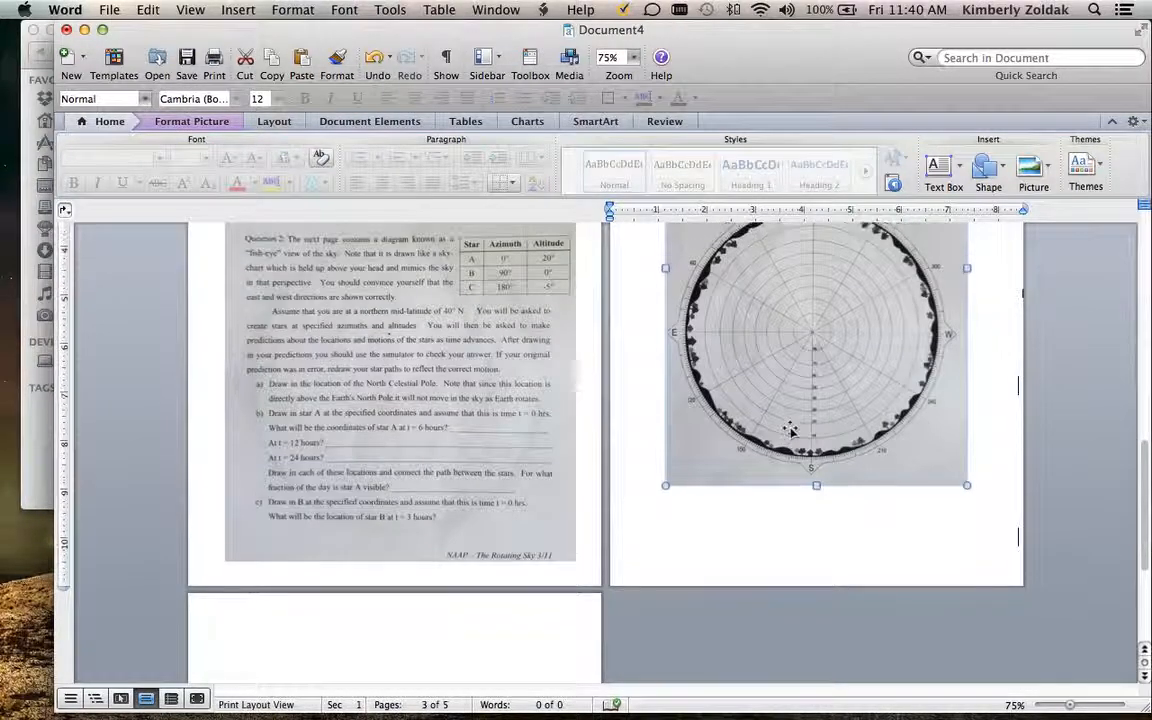
- Move the fourth page's picture toward the page's left edge and nudge it up, leaving a narrow margin above it
scroll(788, 428, up, 1)
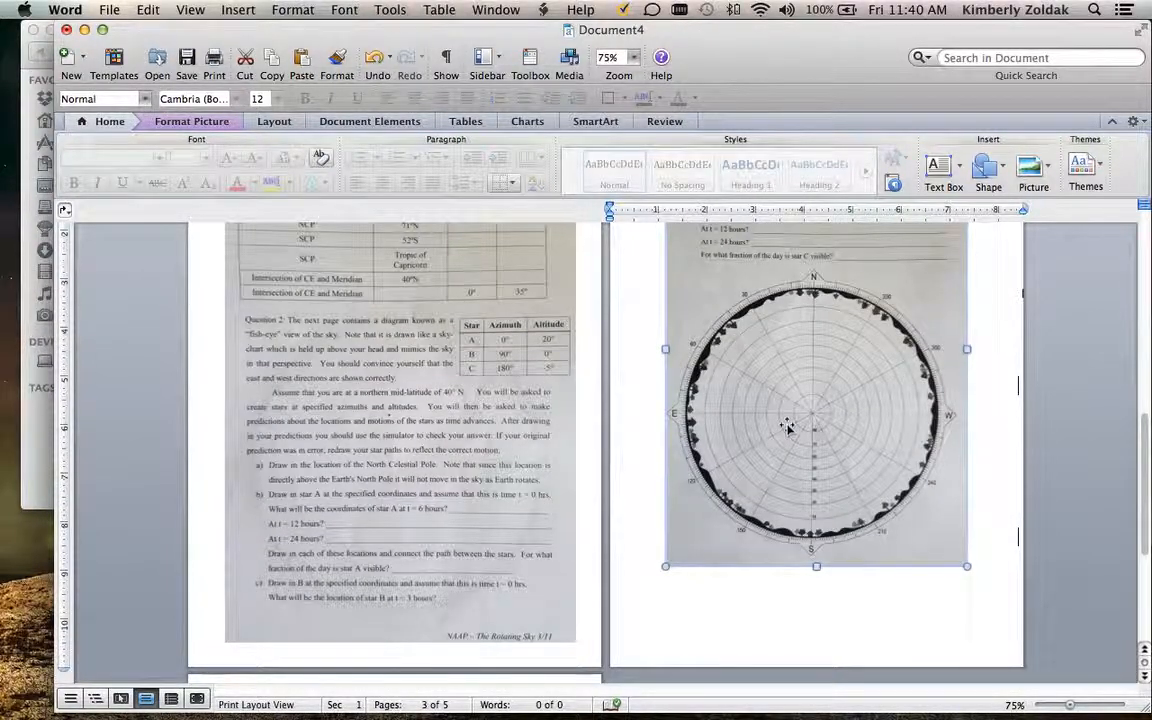
scroll(788, 427, up, 2)
drag(753, 380, 733, 380)
scroll(737, 383, up, 1)
scroll(737, 383, up, 9)
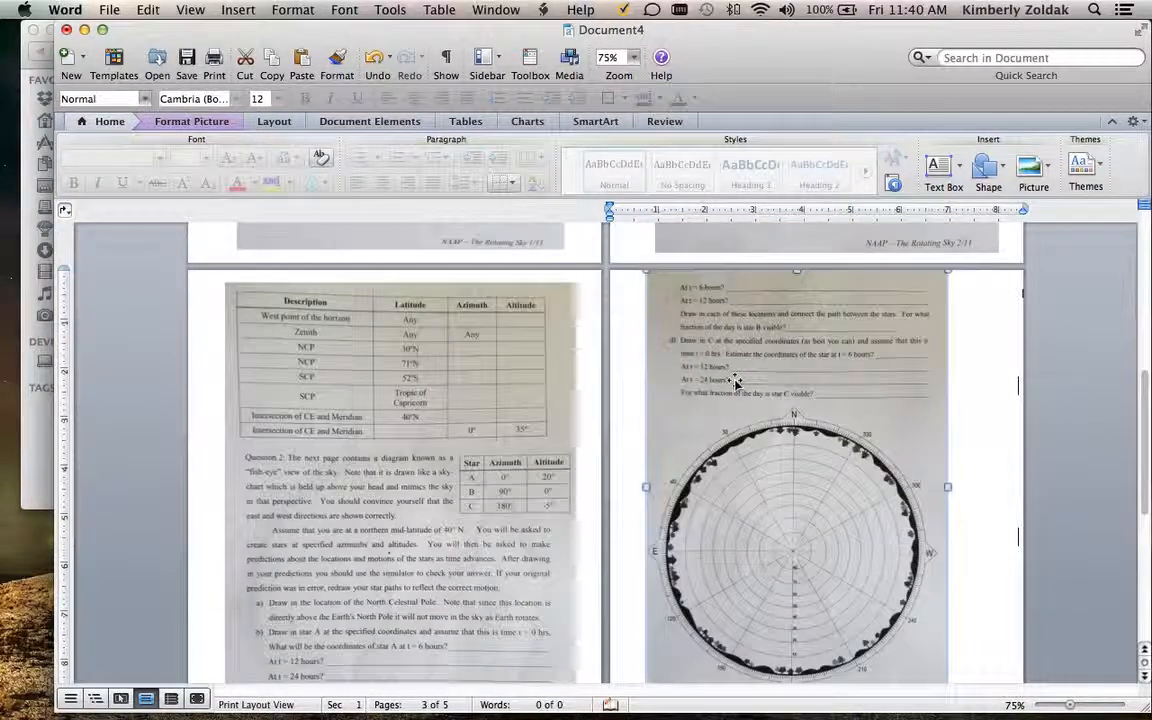
drag(684, 377, 690, 386)
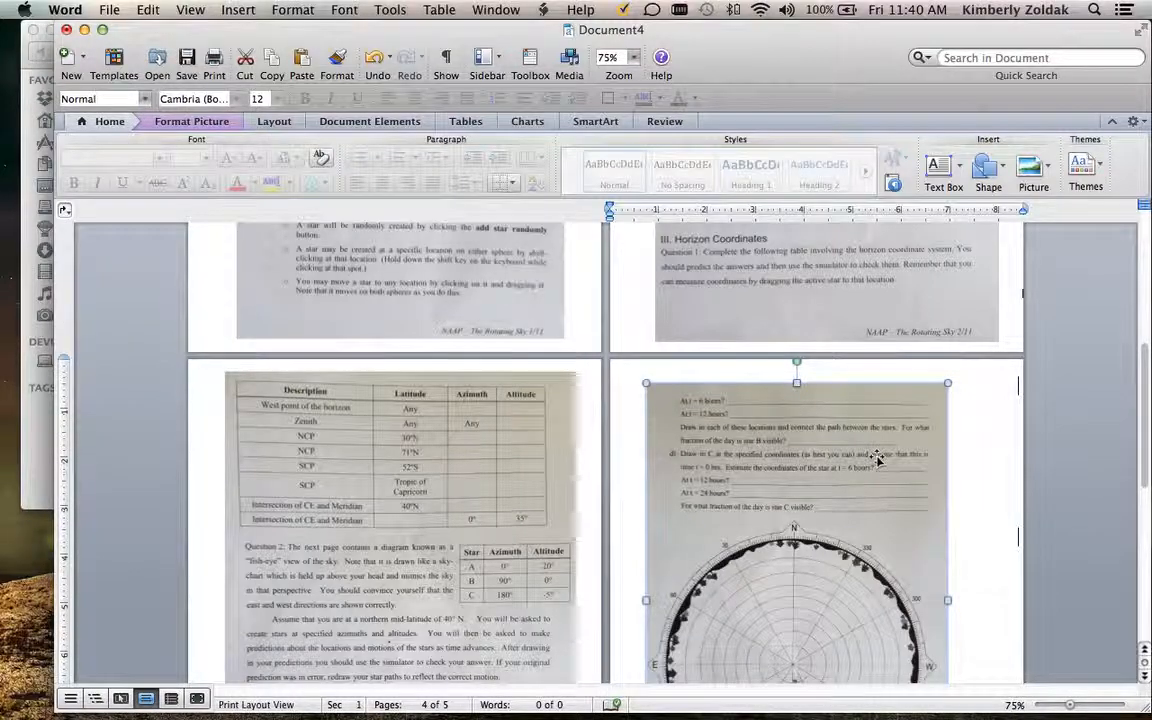
scroll(876, 458, down, 1)
key(Up)
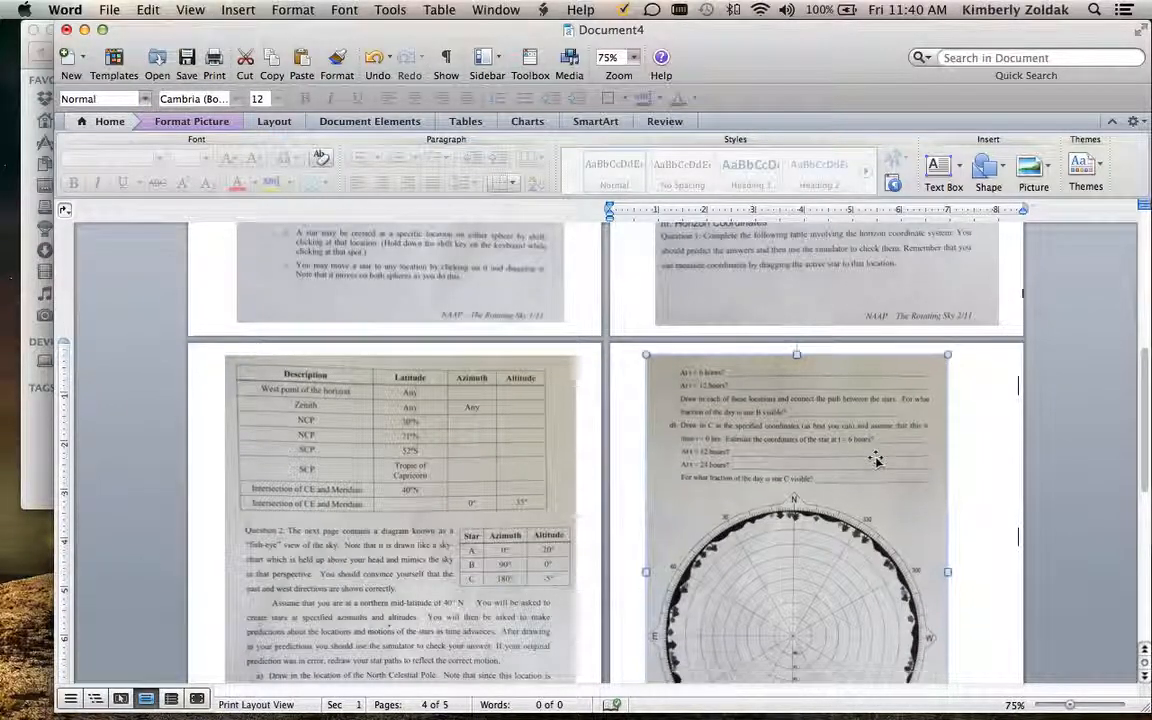
- Enlarge the fourth page's picture from its lower-right corner to nearly fill the page, then deselect it
scroll(994, 453, down, 10)
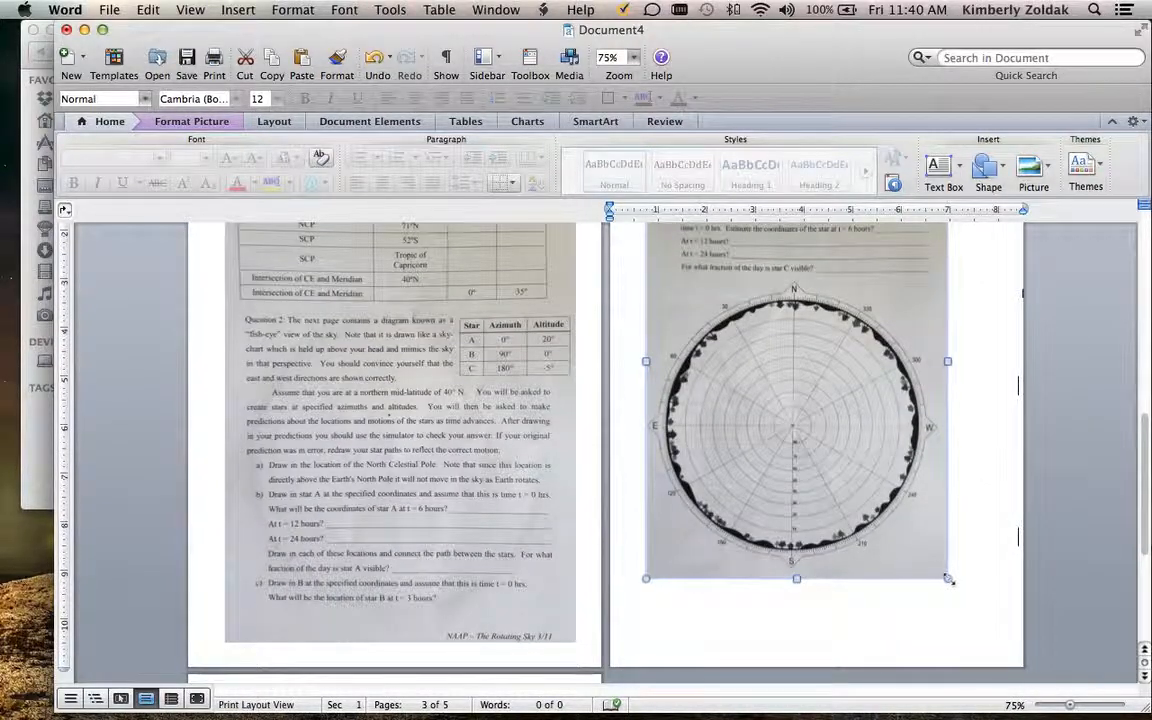
drag(948, 580, 992, 640)
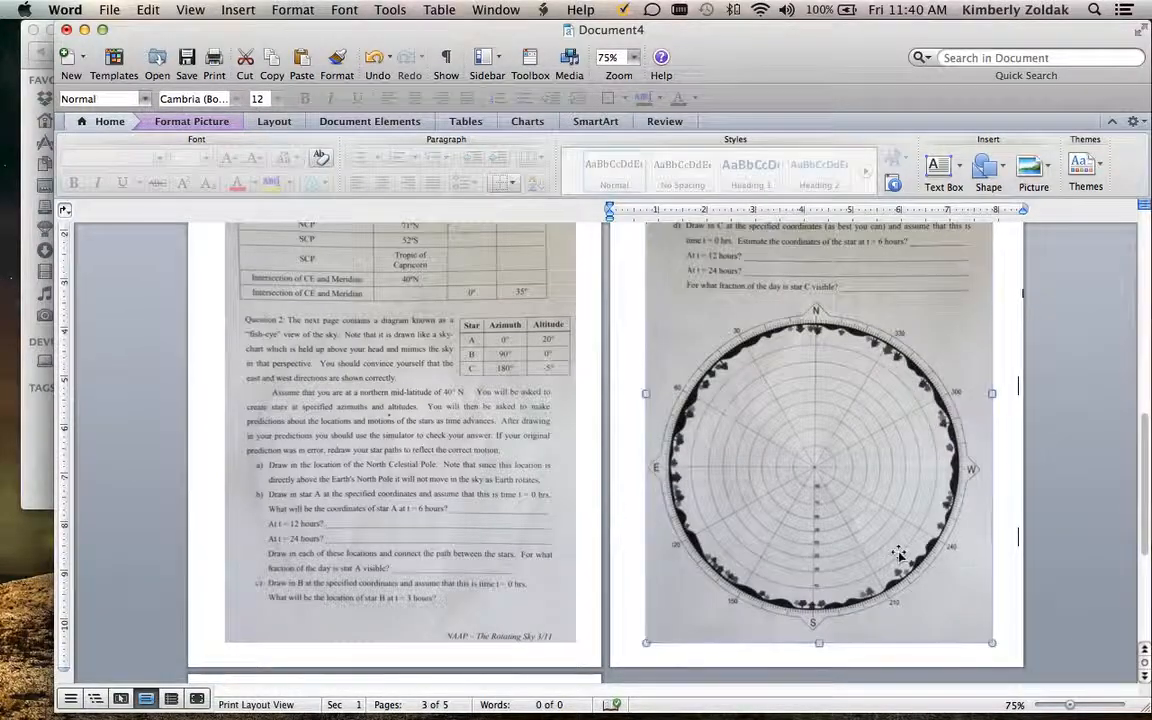
click(1044, 594)
scroll(1044, 594, up, 3)
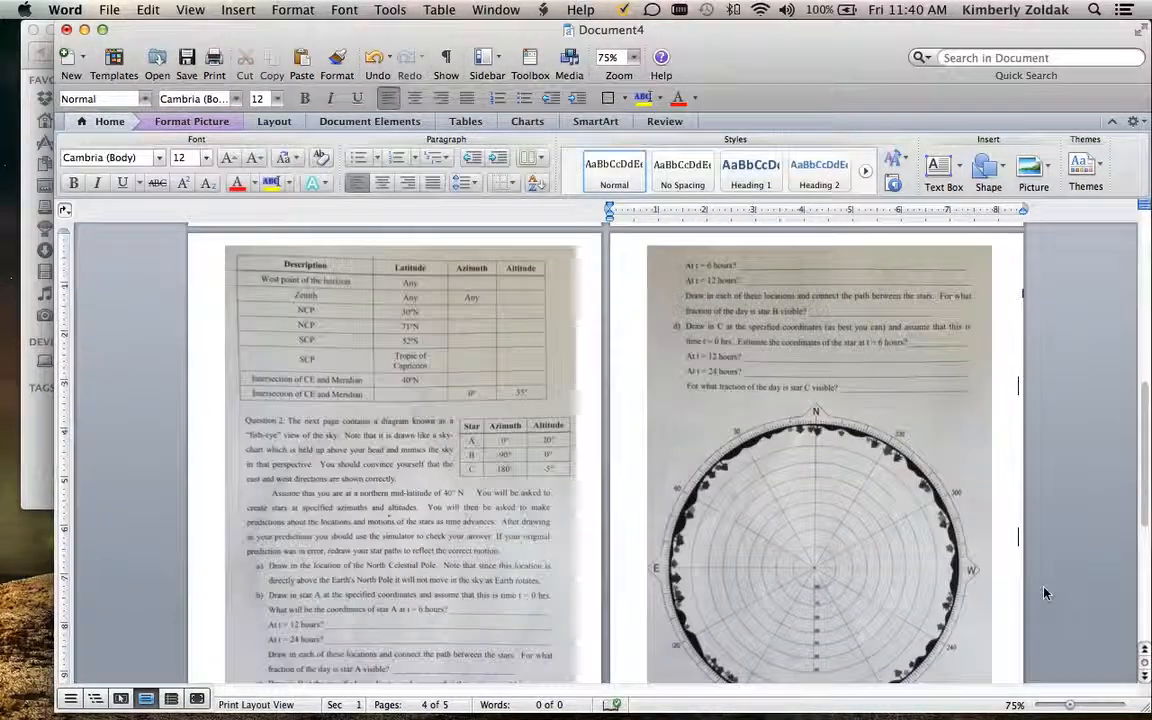
- Insert the picture 5.jpg from the combine folder with the cursor placed on the blank fifth page
scroll(1044, 594, down, 8)
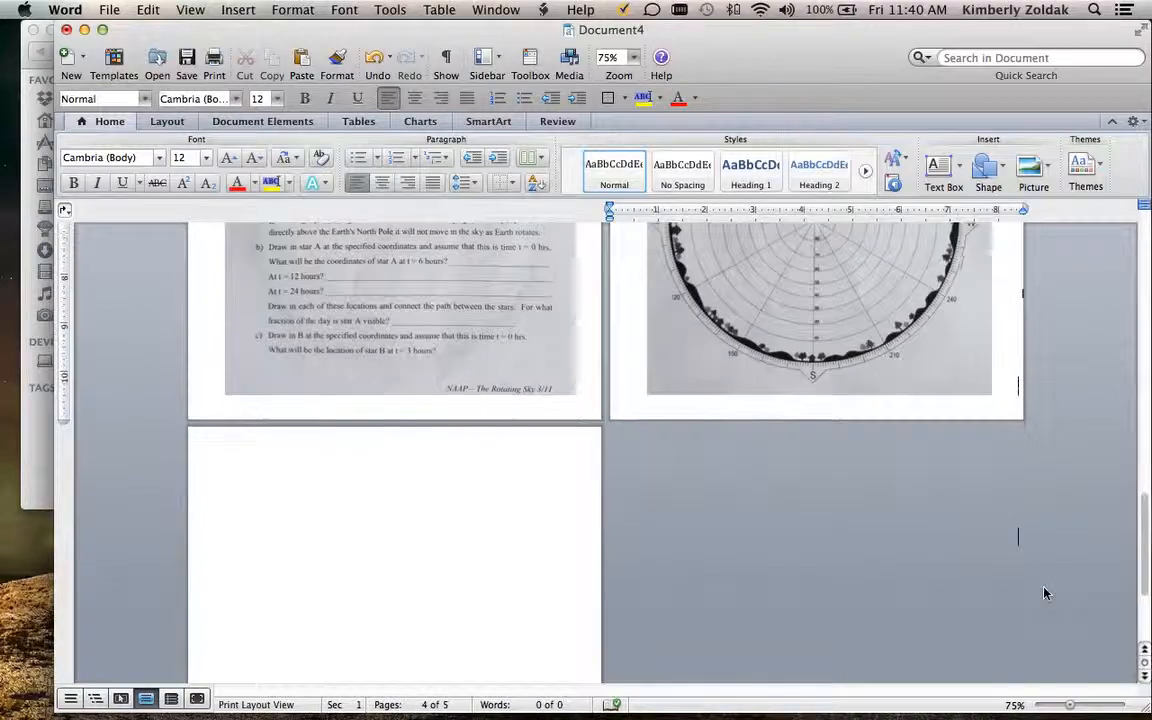
click(307, 491)
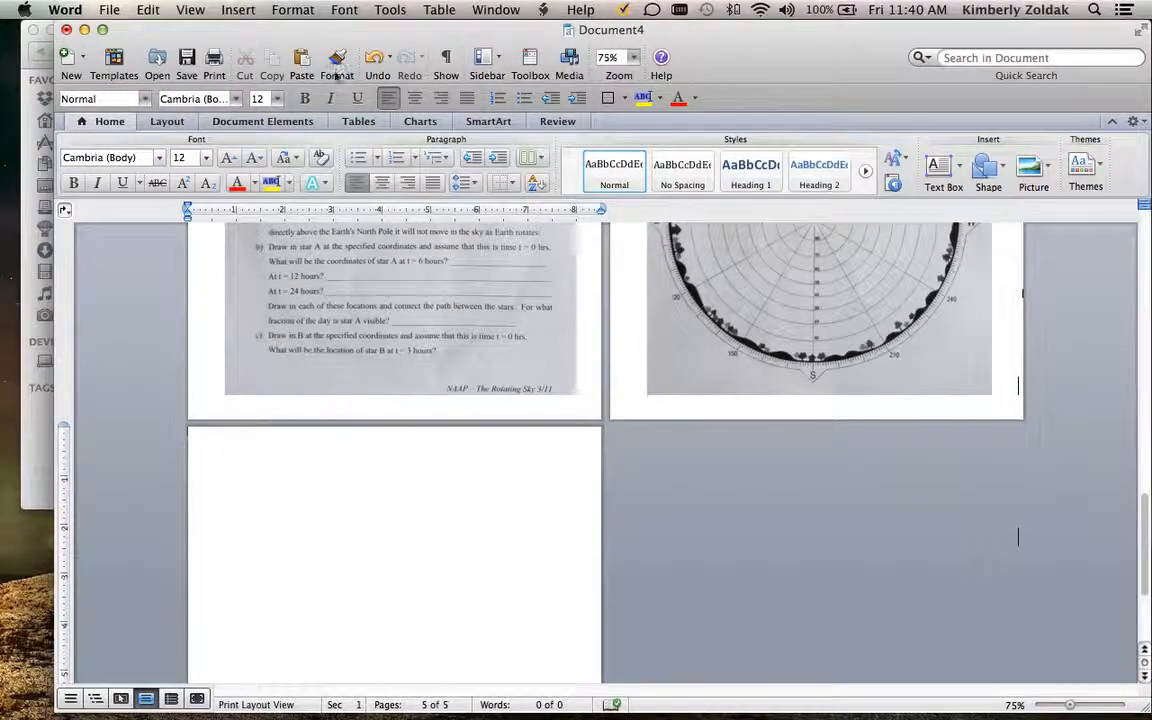
click(238, 9)
mouse_move(362, 311)
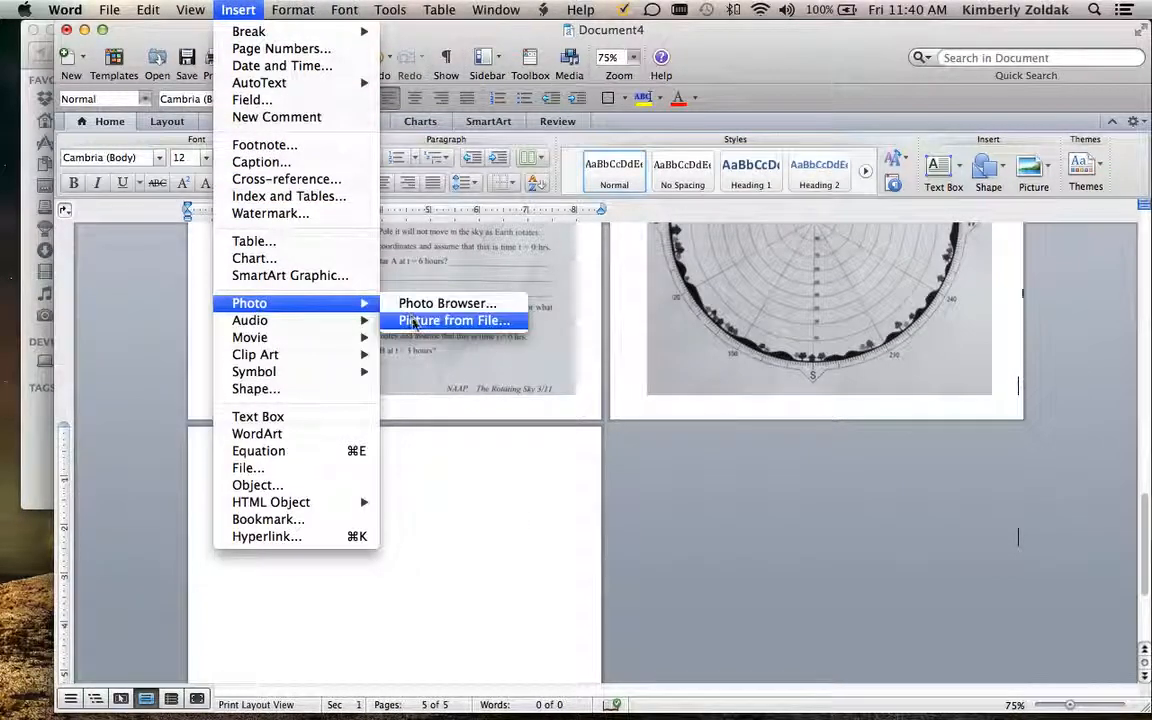
click(452, 320)
double_click(624, 180)
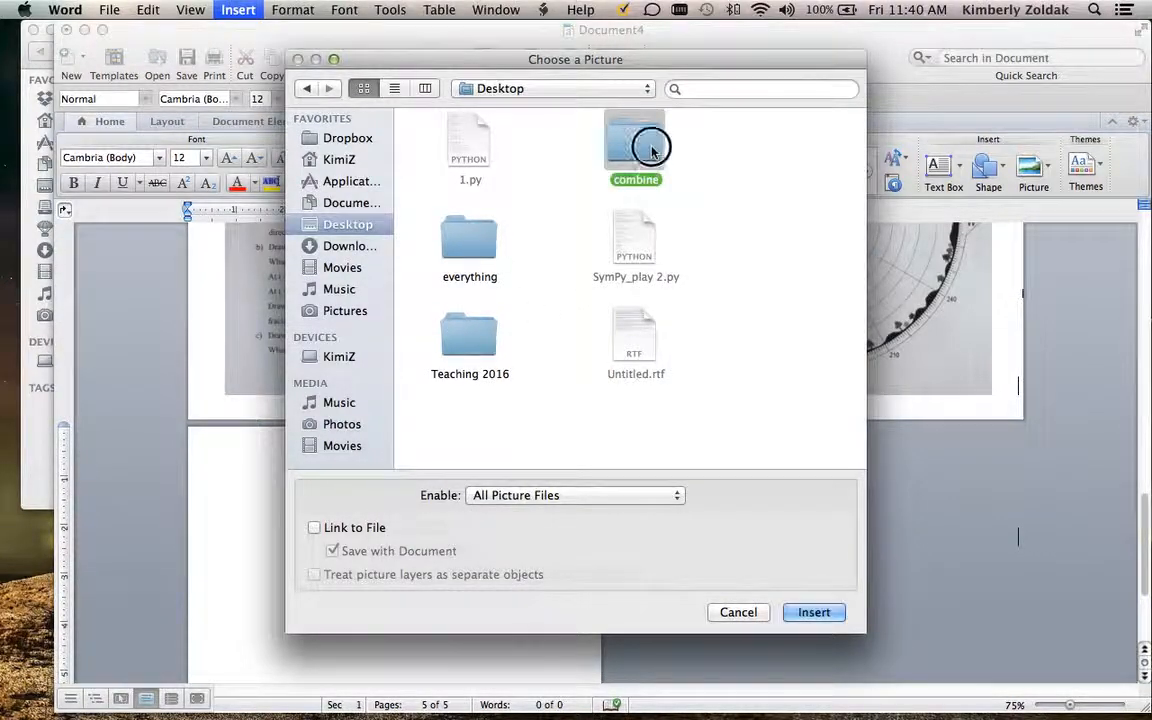
click(466, 336)
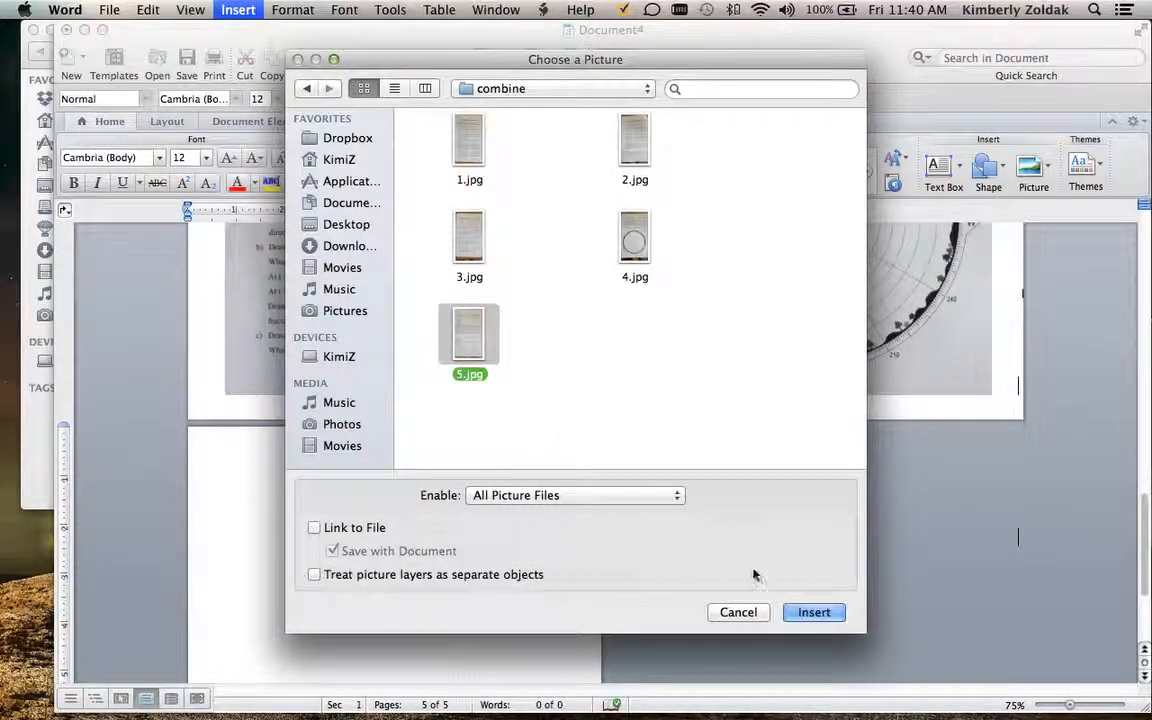
click(813, 612)
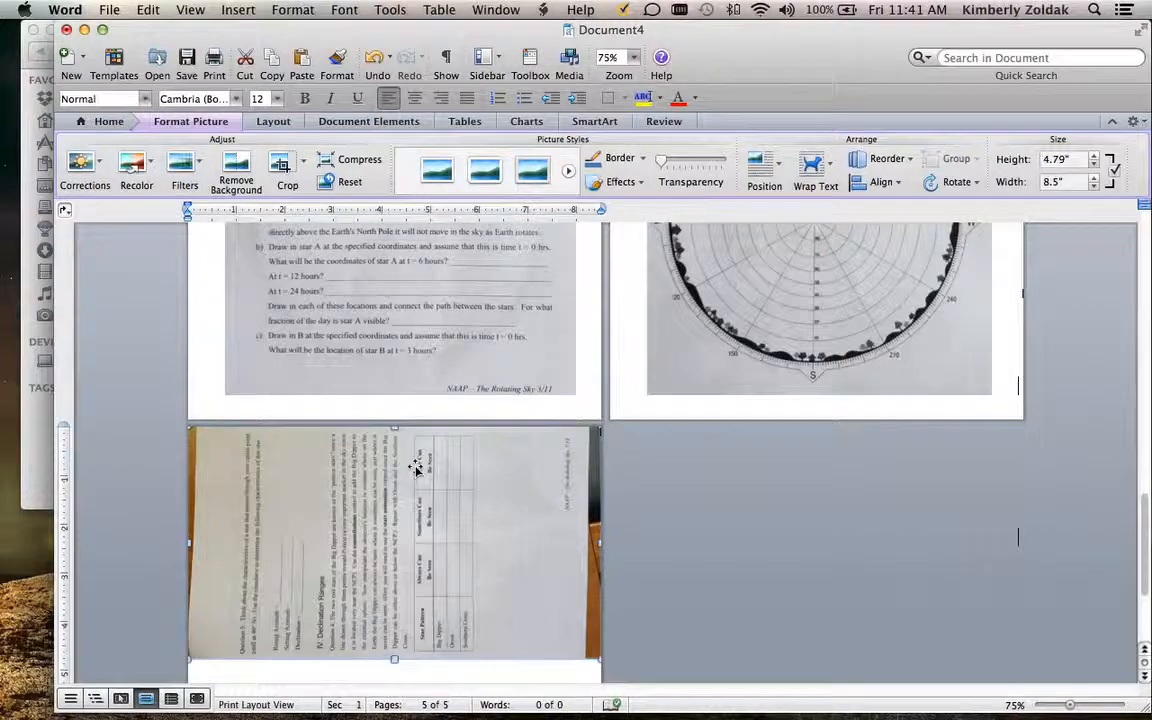
- Crop the wood strip and blank space before the text and the dark strip beyond the footer off the 5.jpg picture
click(282, 167)
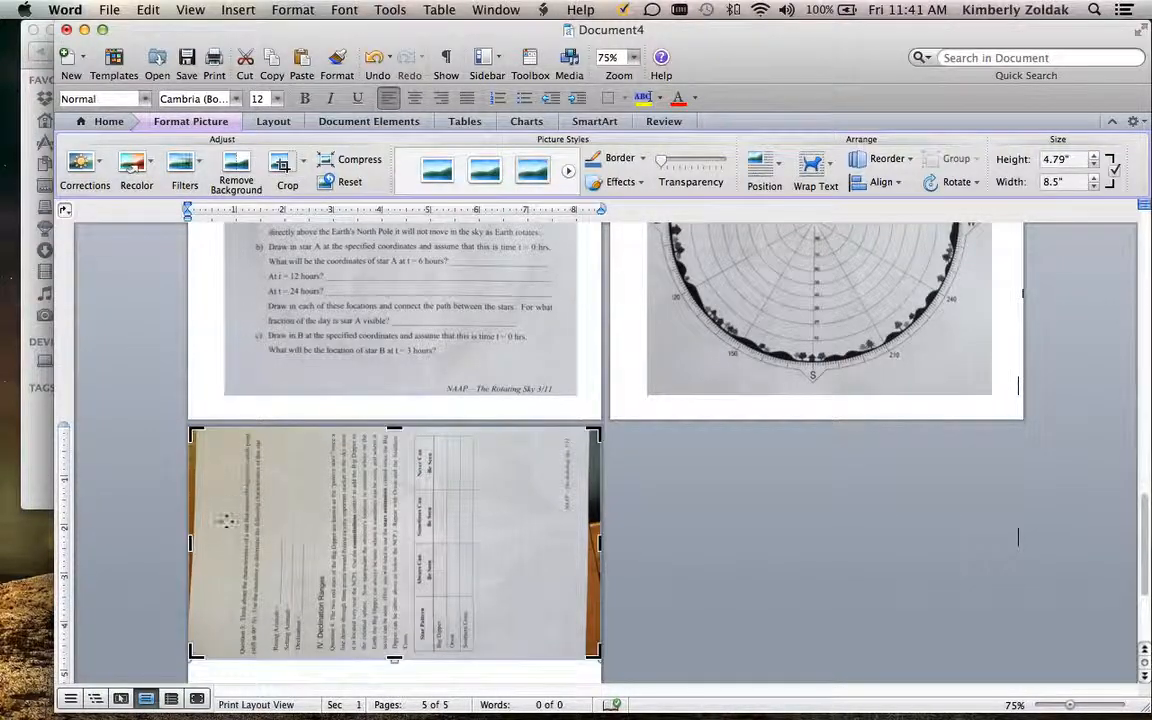
drag(190, 543, 237, 545)
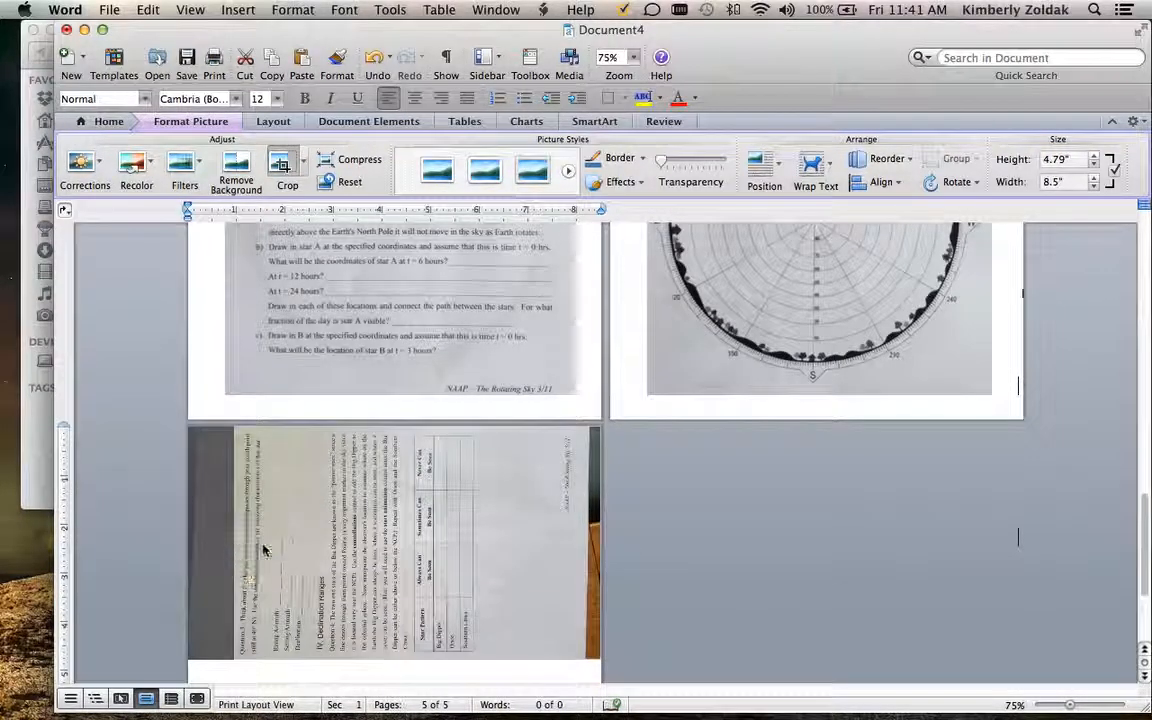
drag(553, 543, 526, 544)
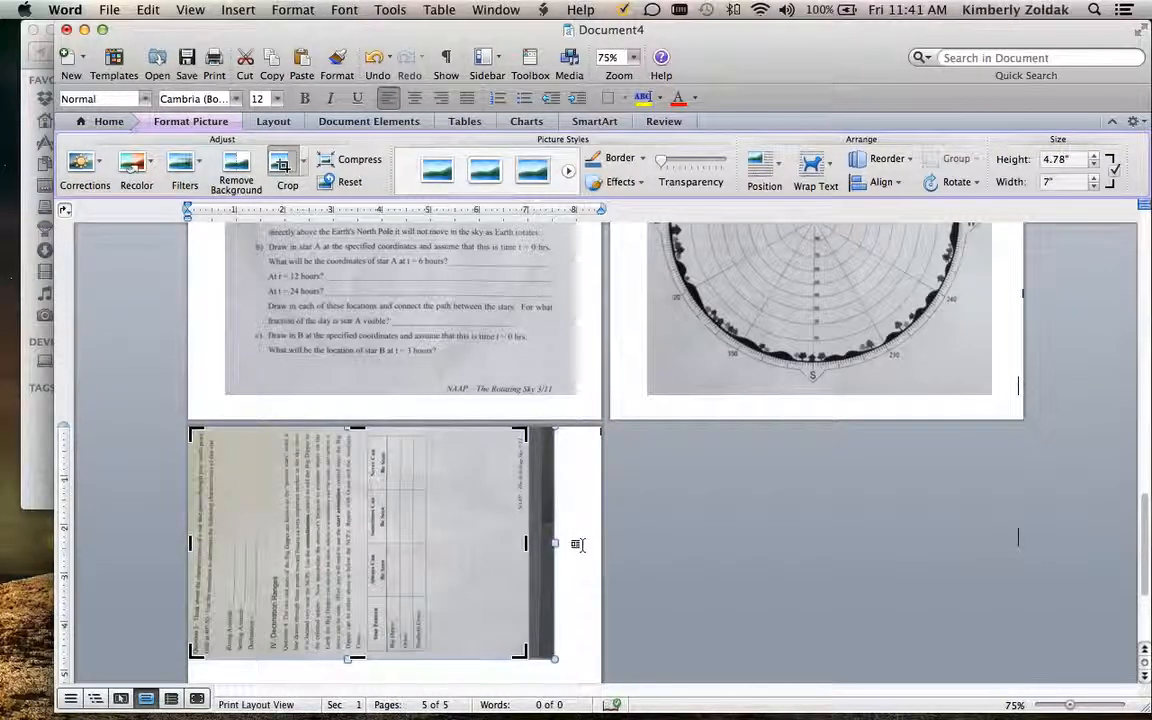
click(575, 546)
- Set the 5.jpg picture to Tight text wrapping with Center horizontal alignment
click(455, 521)
right_click(455, 521)
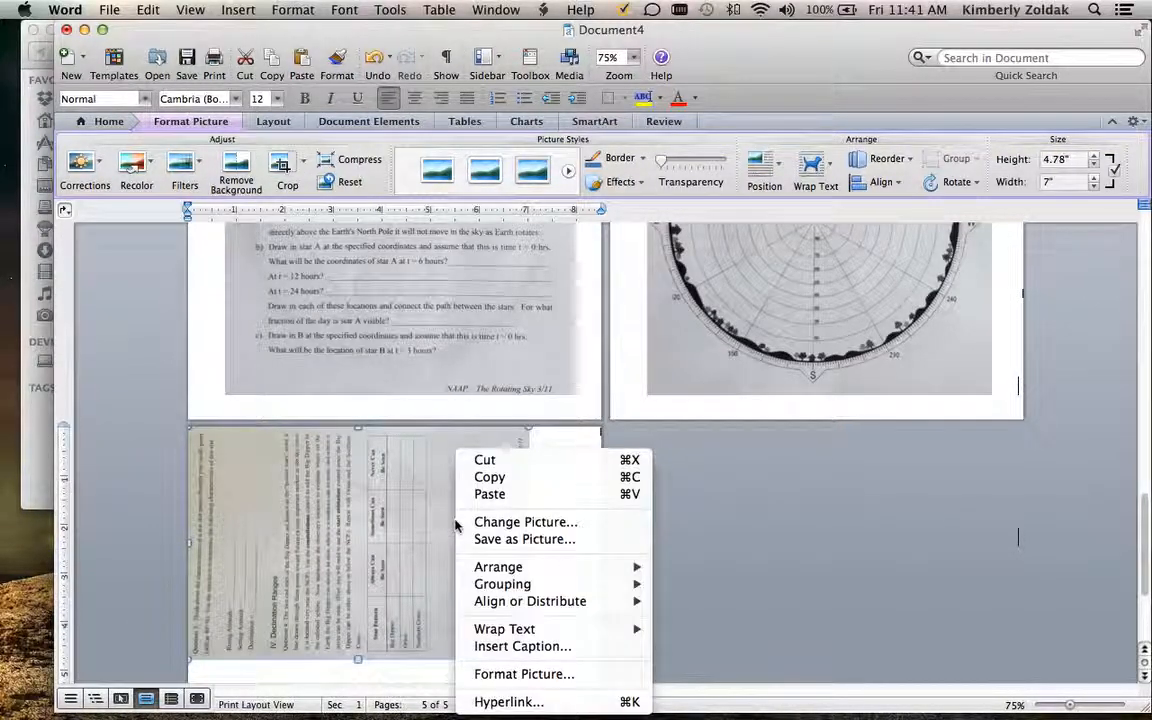
click(540, 674)
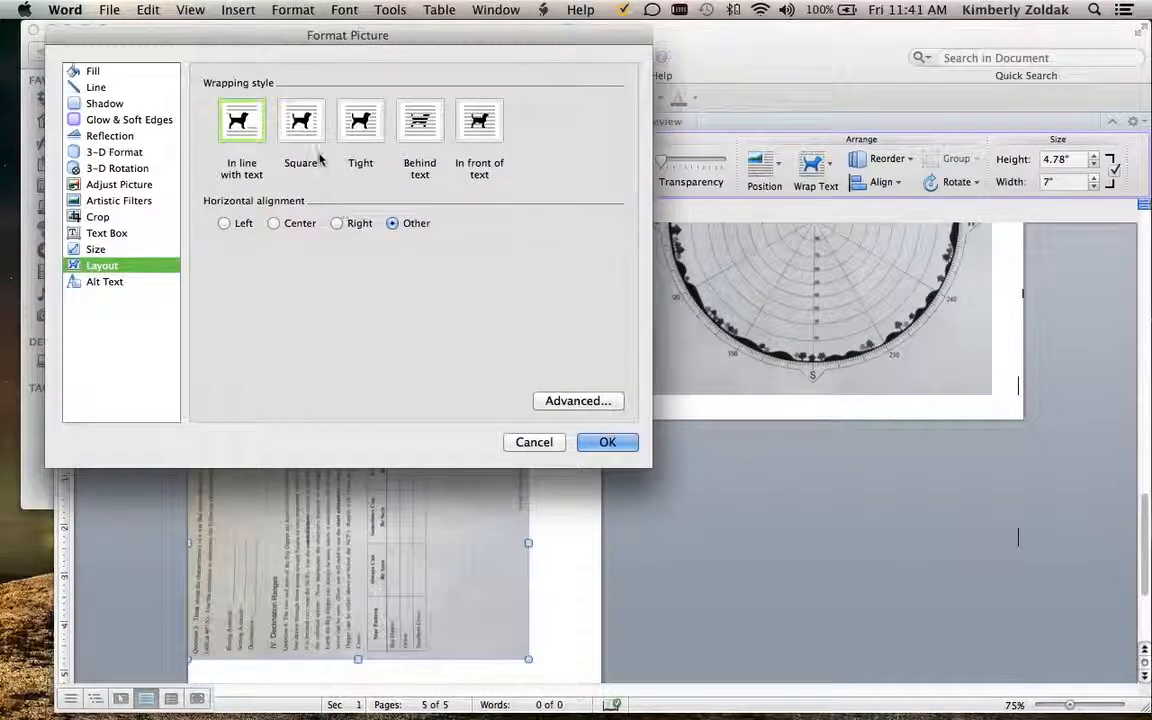
click(349, 120)
click(275, 224)
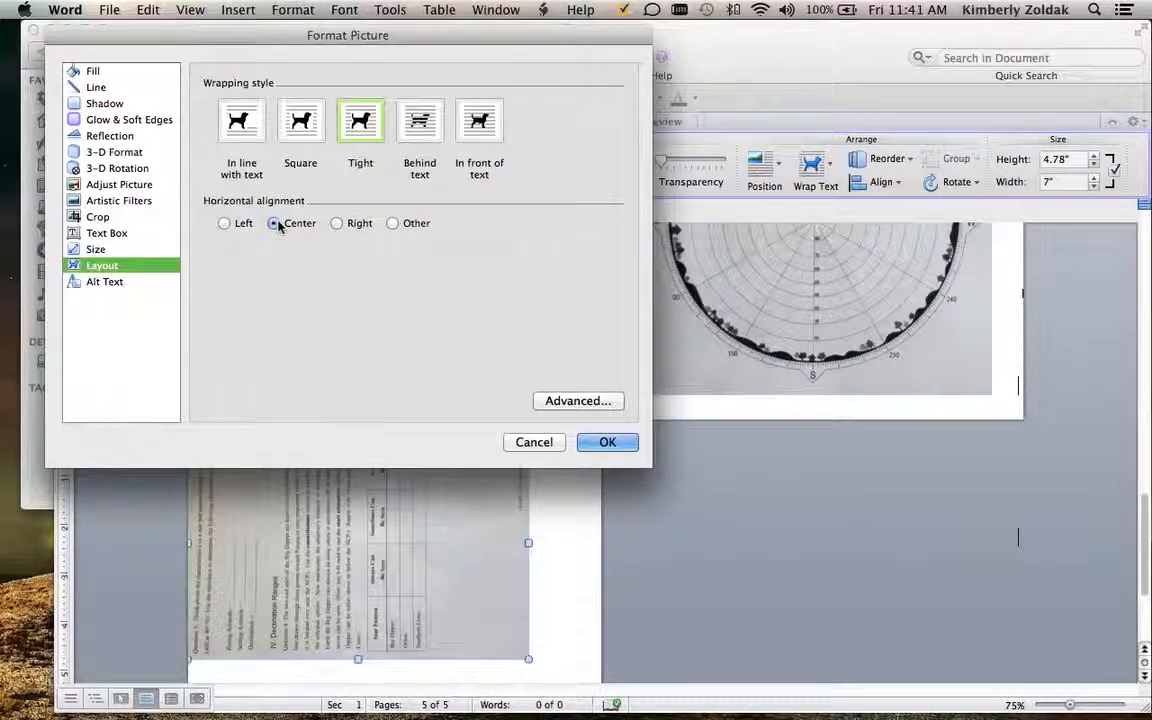
- Set the 5.jpg picture's rotation to 270° so its text is upright, and apply the picture formatting
click(97, 248)
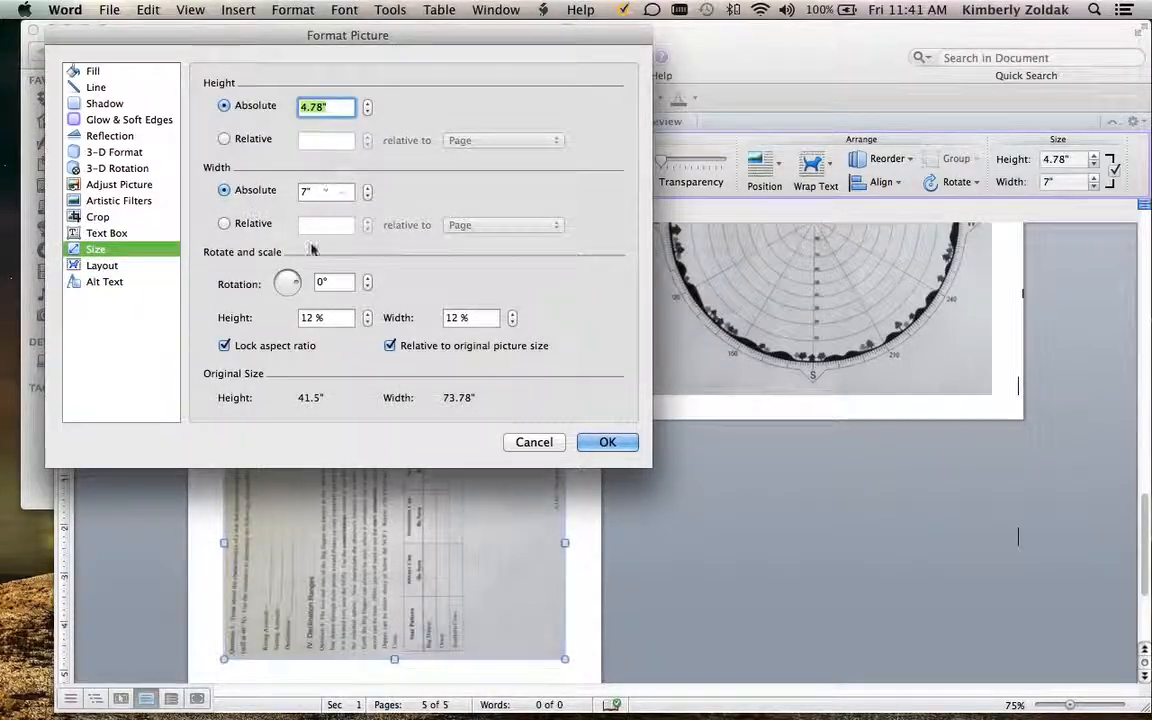
click(317, 283)
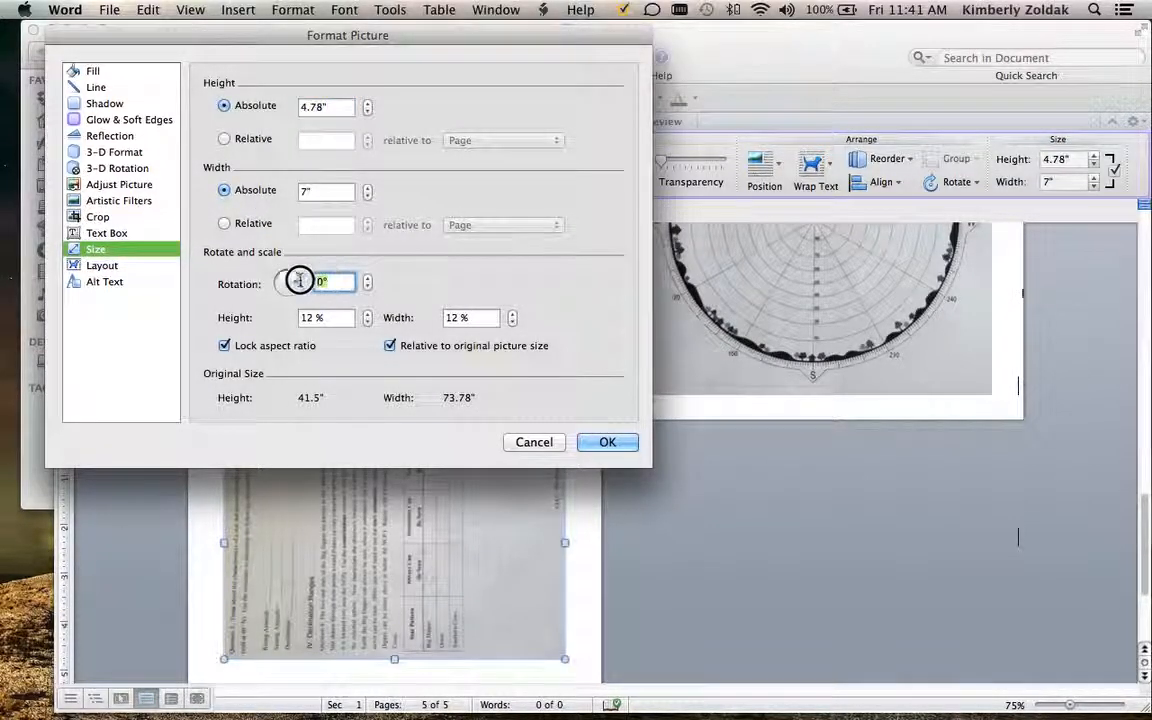
text(90)
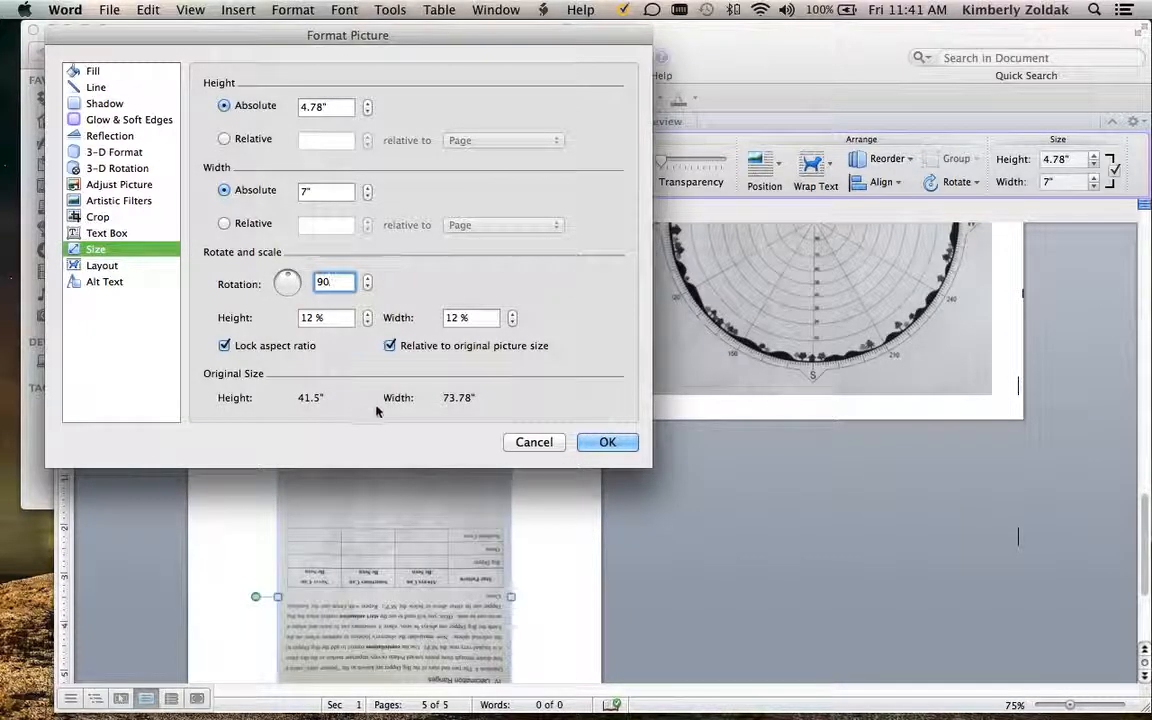
key(BackSpace)
key(BackSpace)
text(270)
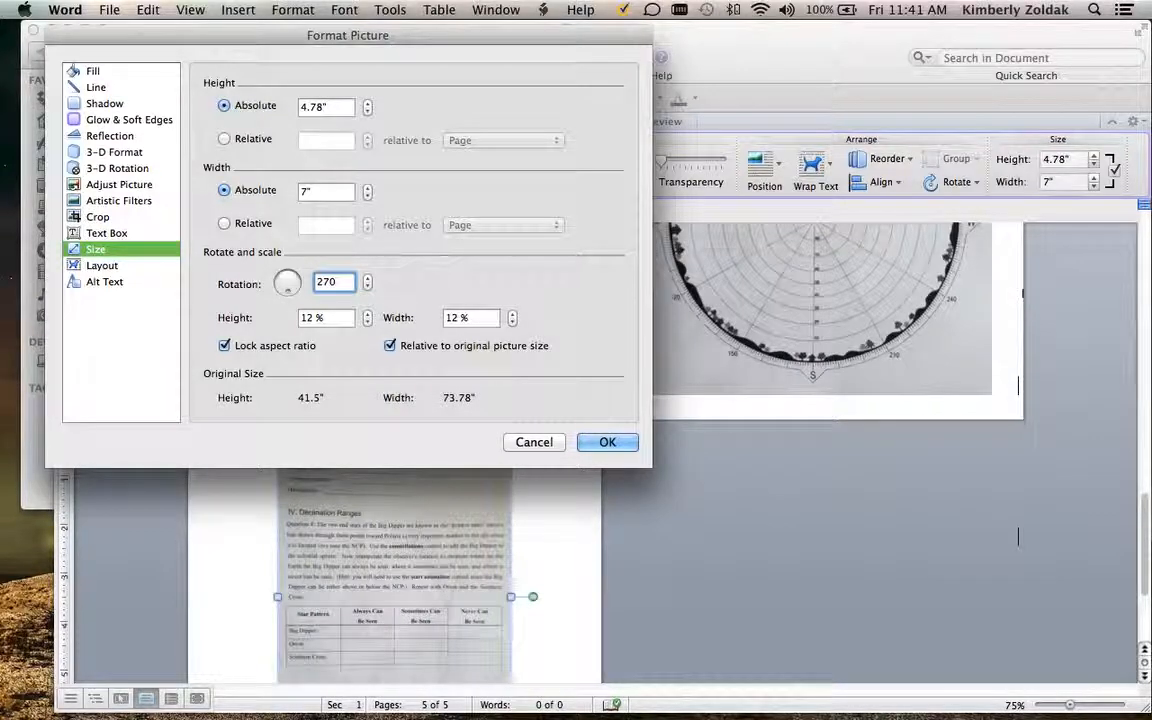
click(605, 443)
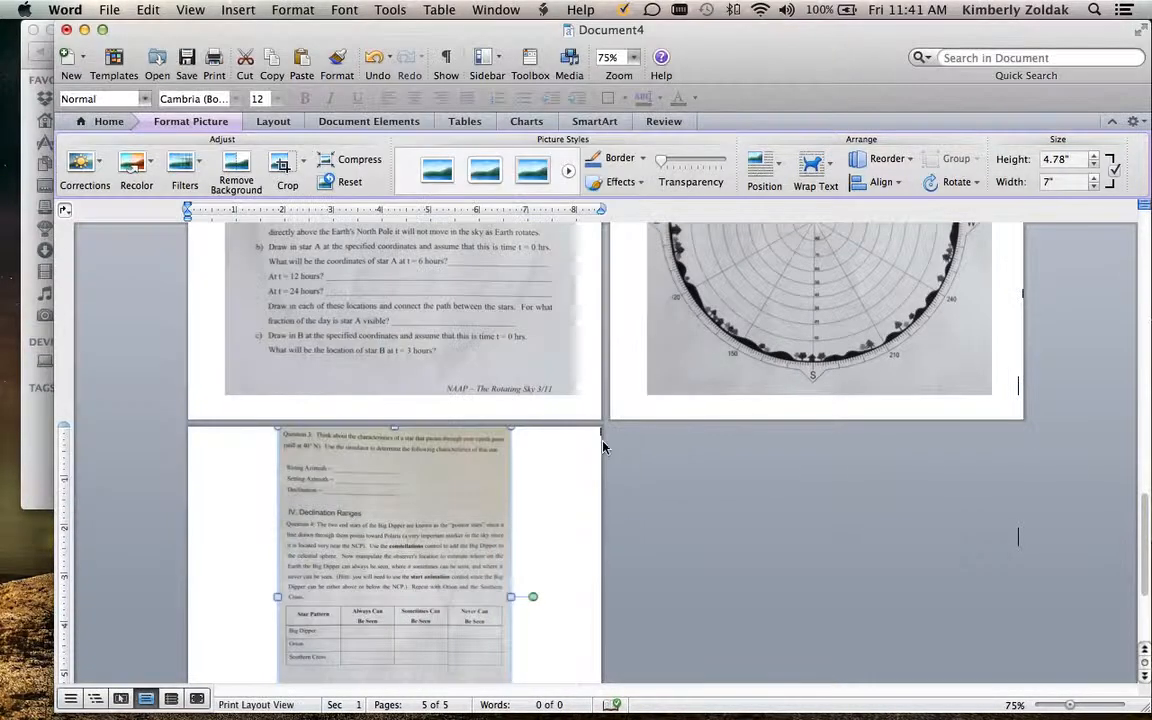
- Move the fifth page's picture toward the page's upper-left corner, leaving narrow margins above and beside it
click(674, 540)
click(474, 502)
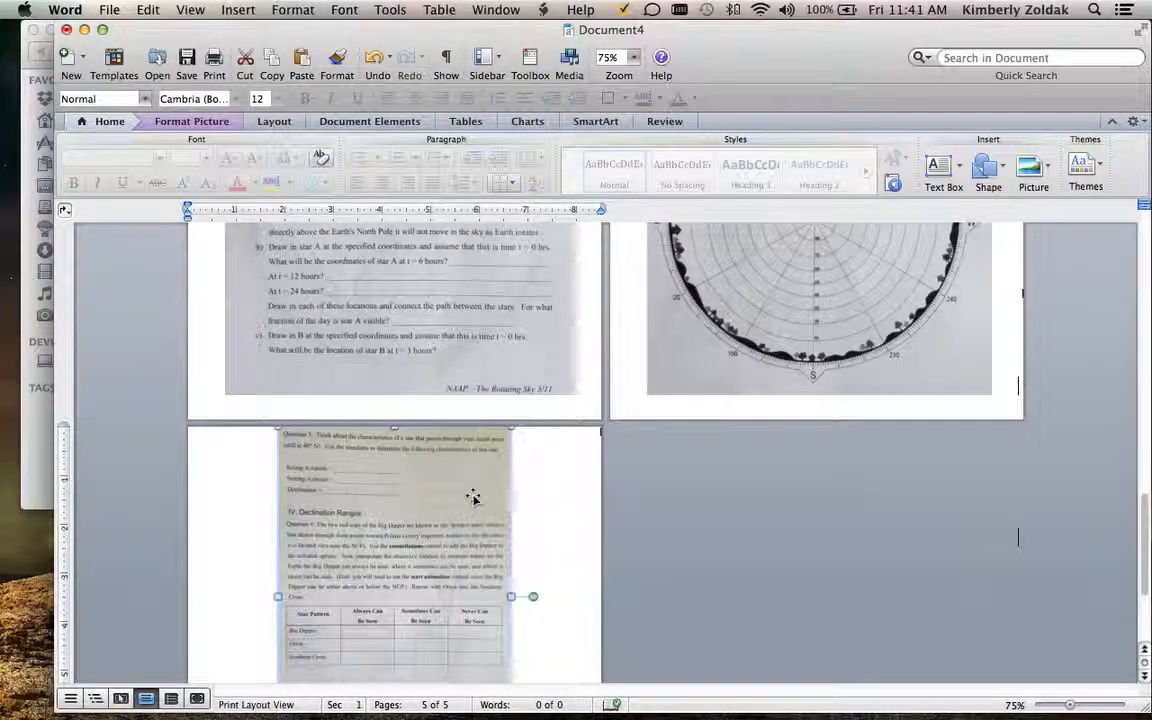
click(548, 488)
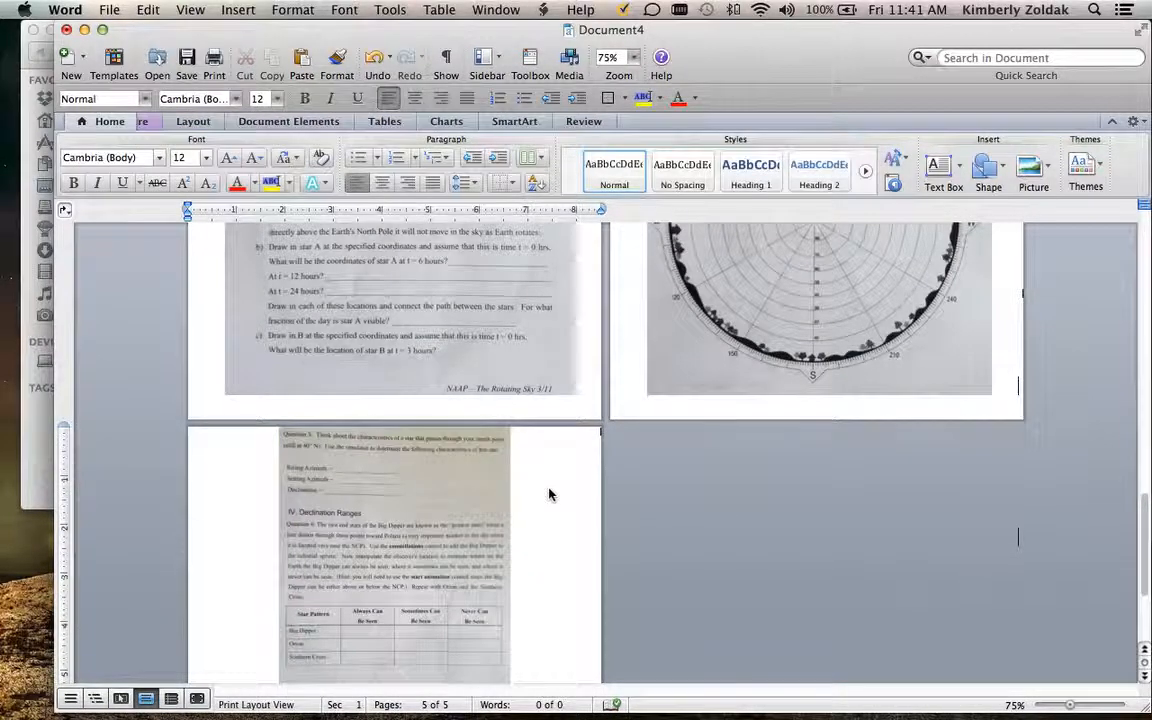
scroll(548, 490, down, 3)
click(380, 432)
drag(380, 432, 329, 441)
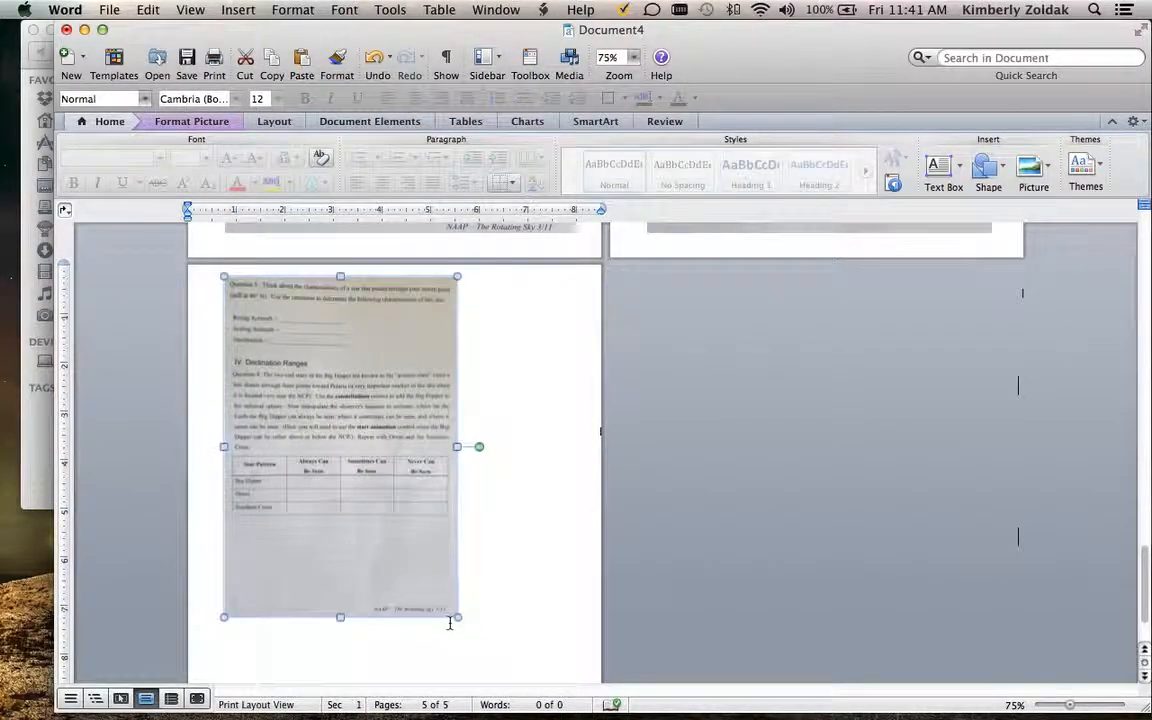
- Enlarge the fifth page's picture in stages from its lower-right corner until it nearly fills the page
drag(472, 625, 535, 656)
scroll(646, 527, down, 5)
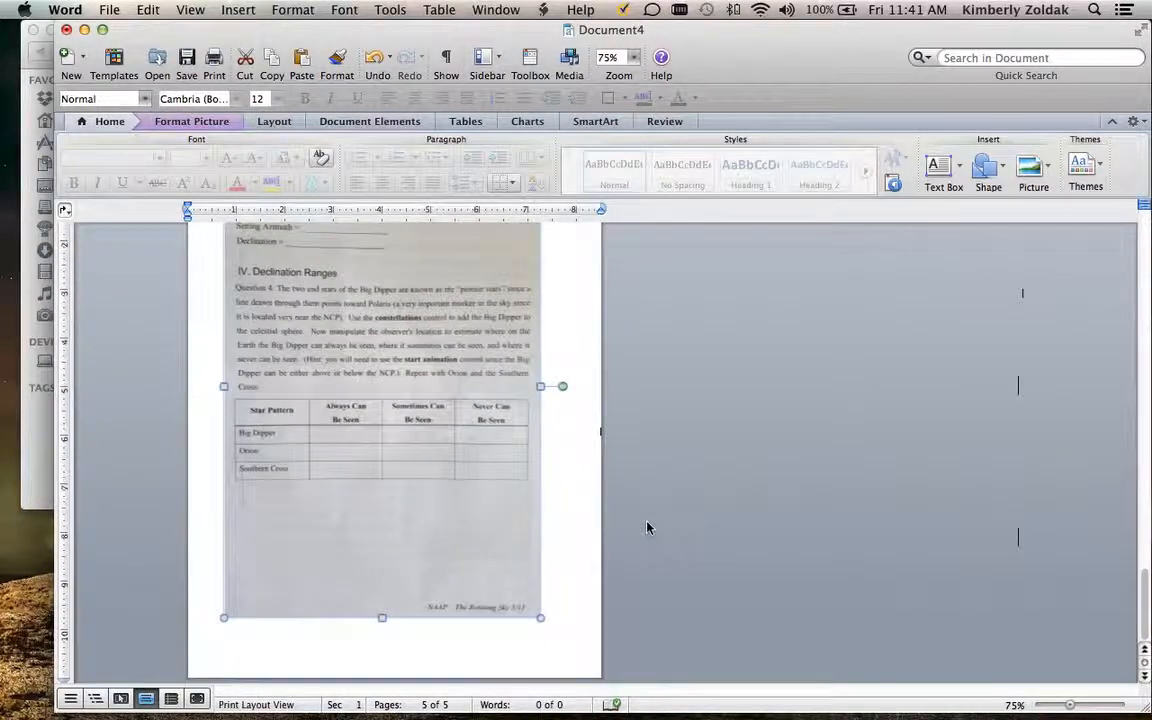
drag(537, 618, 569, 652)
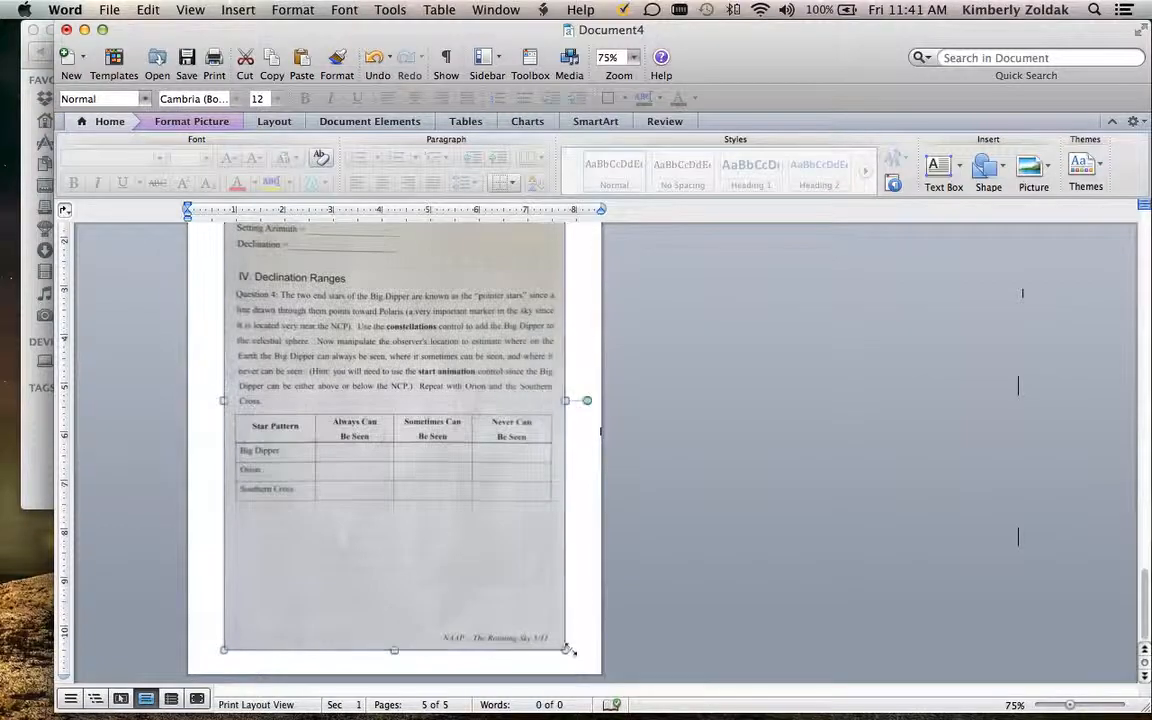
scroll(503, 590, up, 4)
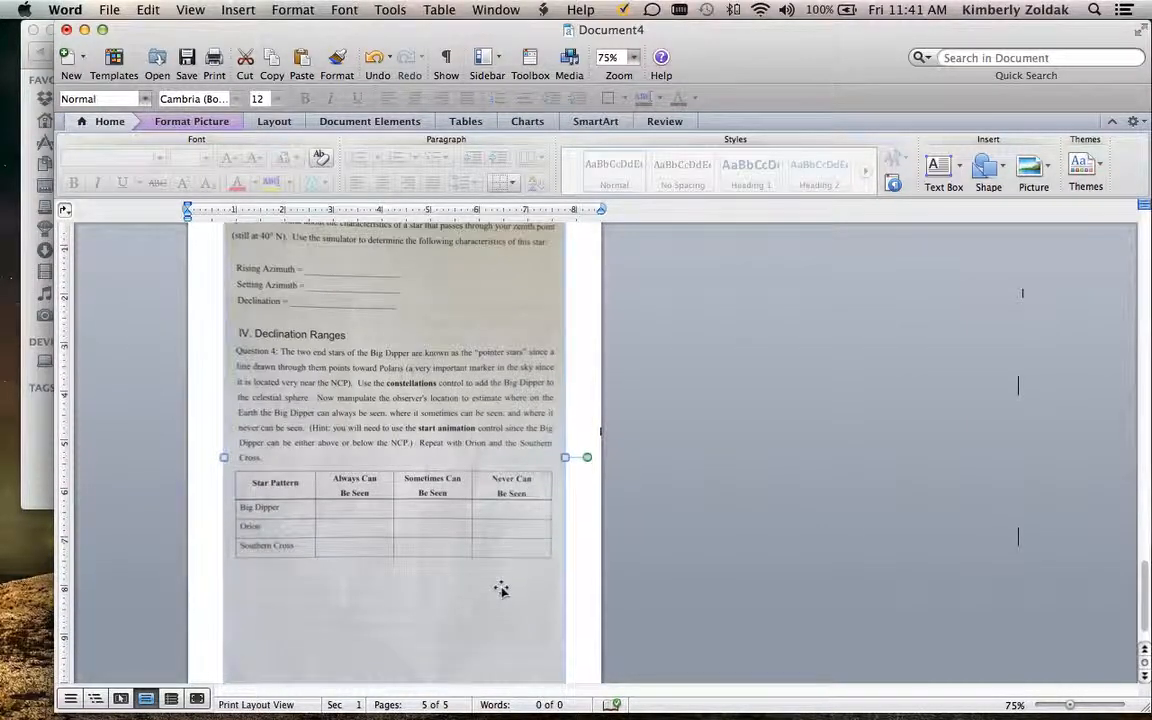
scroll(502, 590, down, 4)
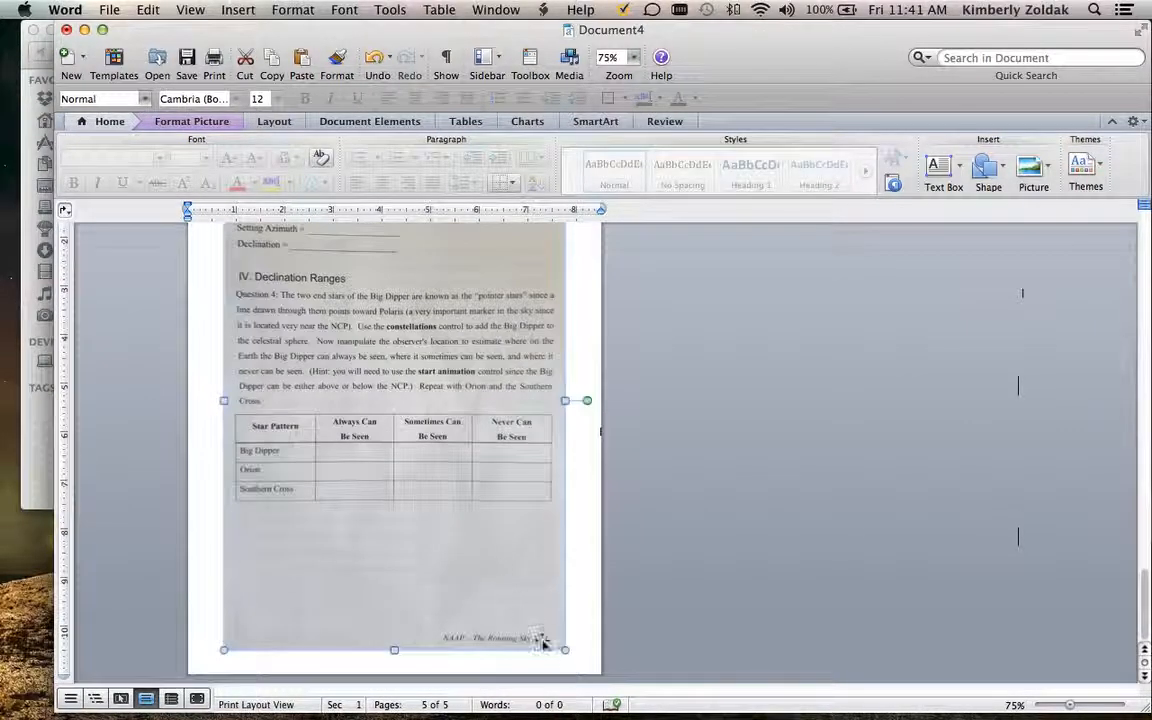
drag(563, 651, 587, 673)
scroll(650, 586, up, 4)
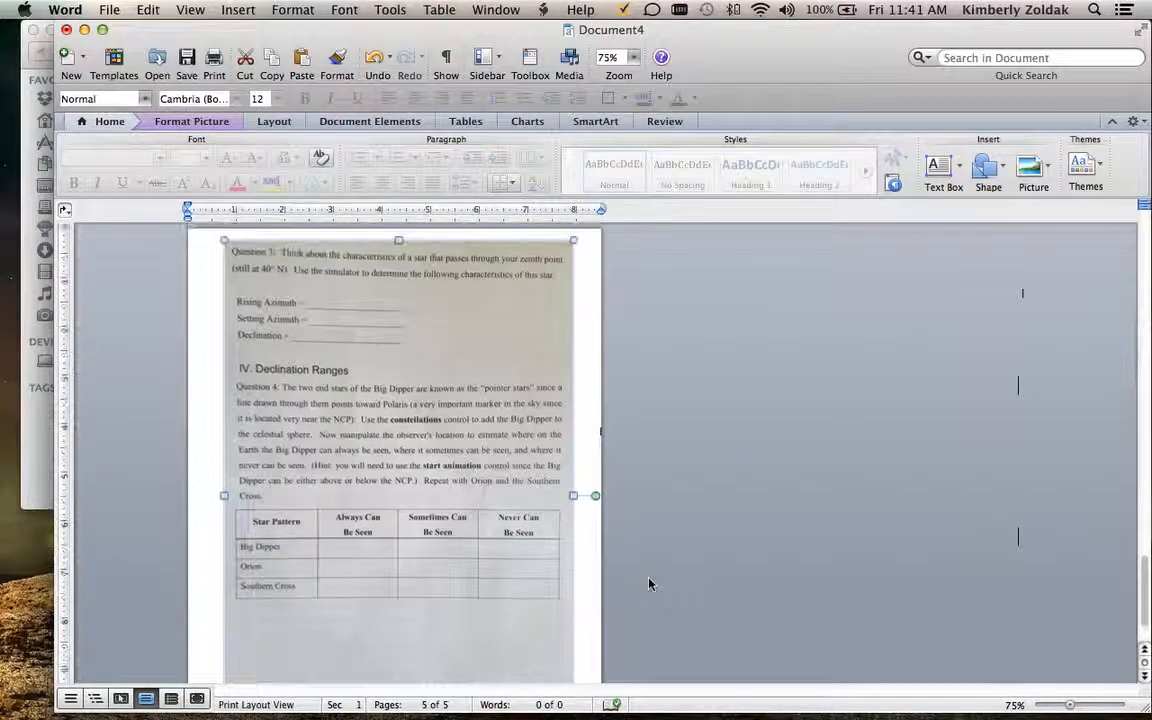
- Deselect the picture and review the layout of the pictures from the fifth page back to the first two pages
scroll(649, 584, up, 5)
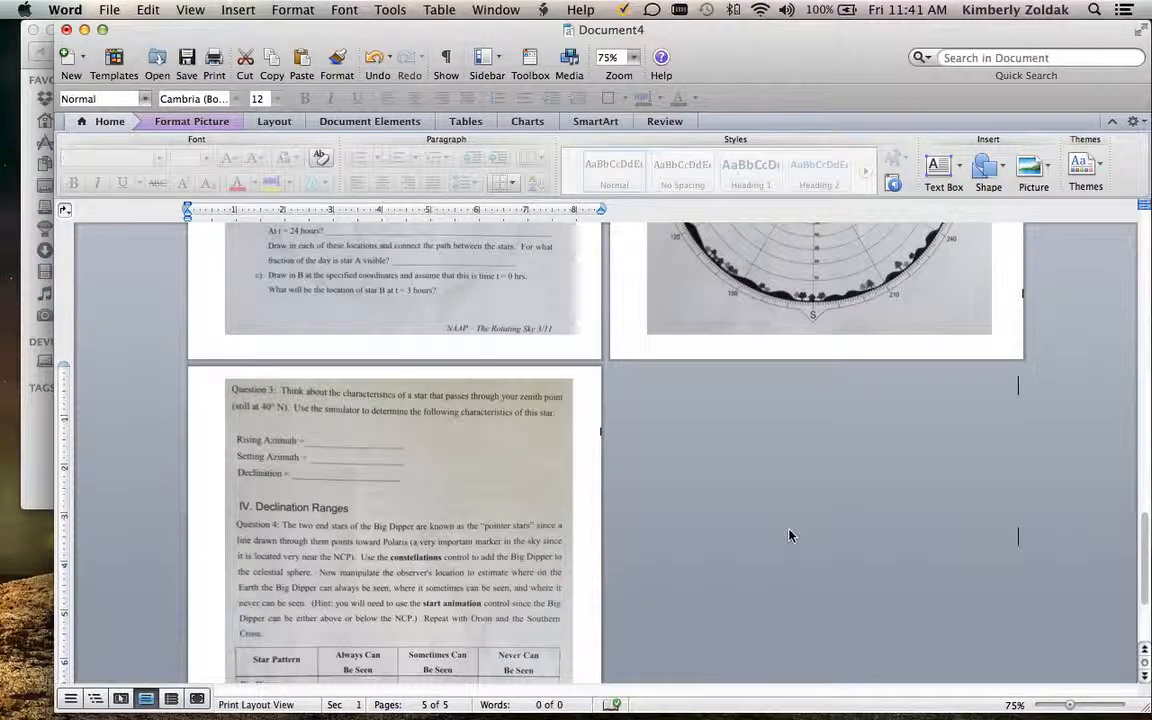
click(789, 536)
scroll(789, 535, up, 8)
scroll(789, 531, up, 6)
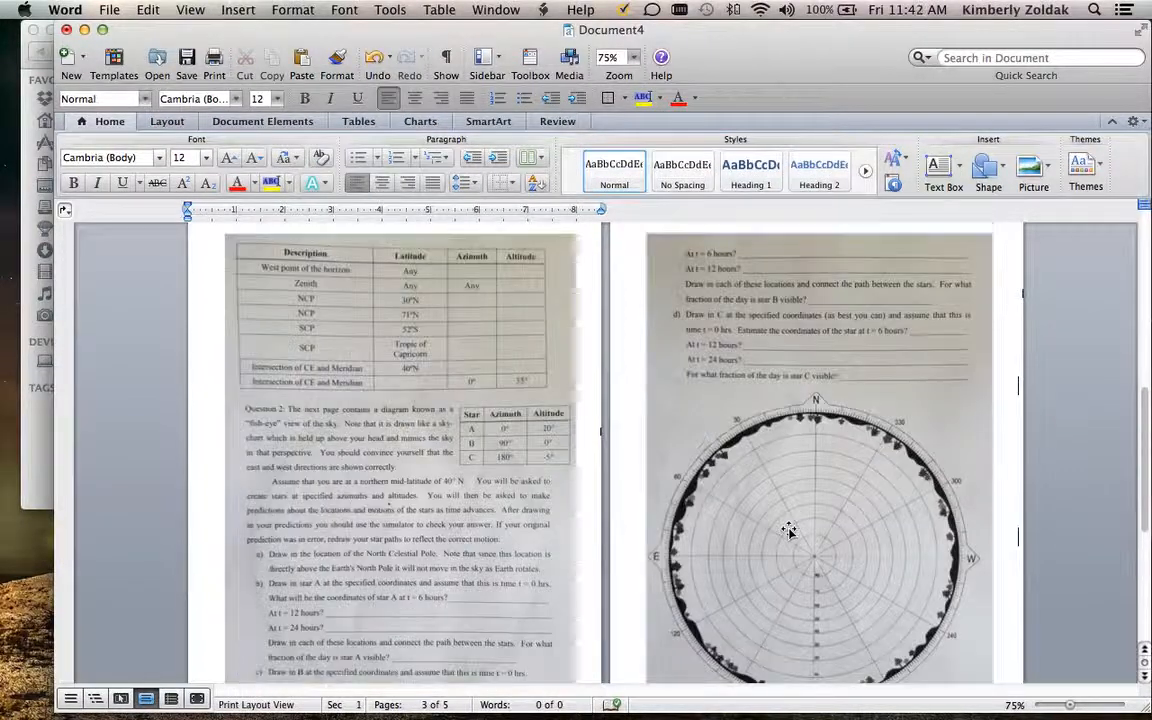
scroll(789, 531, up, 20)
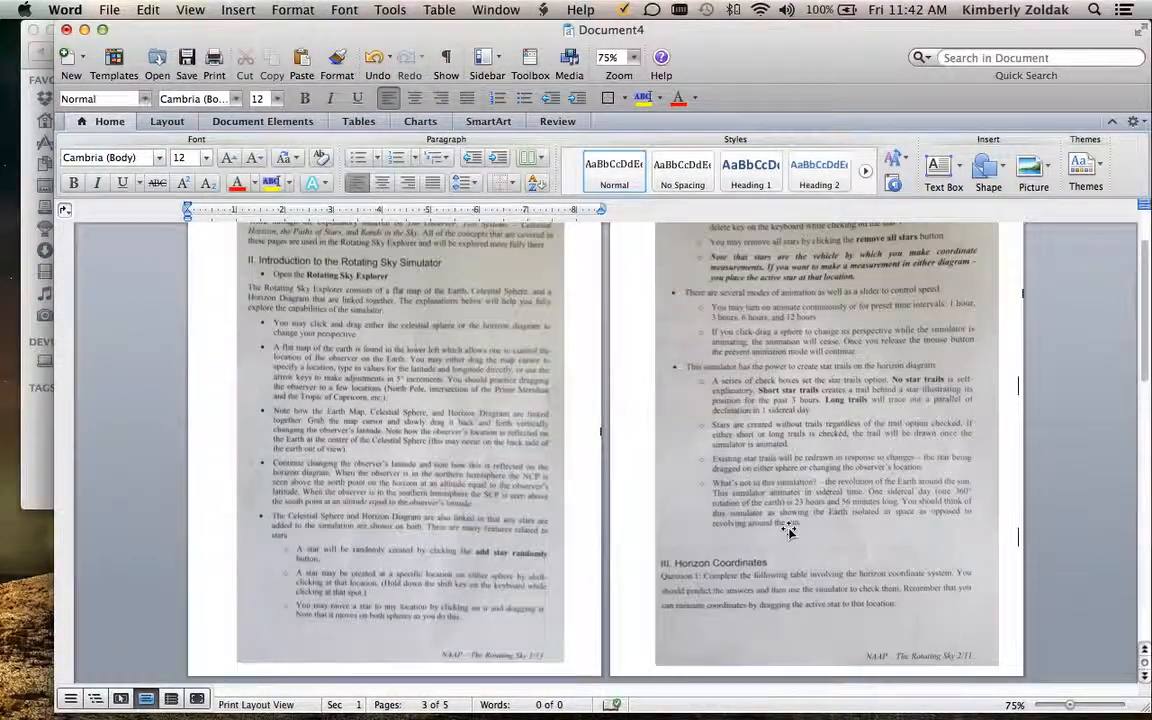
- Review the picture layout on all five pages of the document, from the first page to the last and back
scroll(789, 531, down, 6)
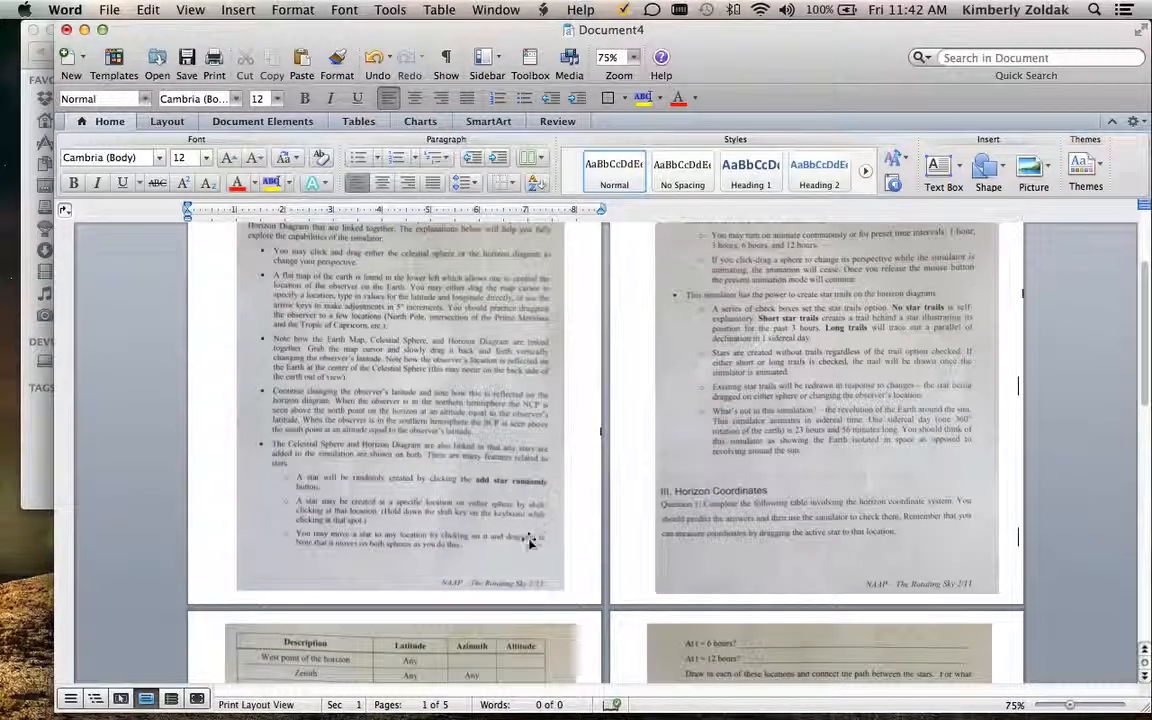
scroll(762, 523, down, 6)
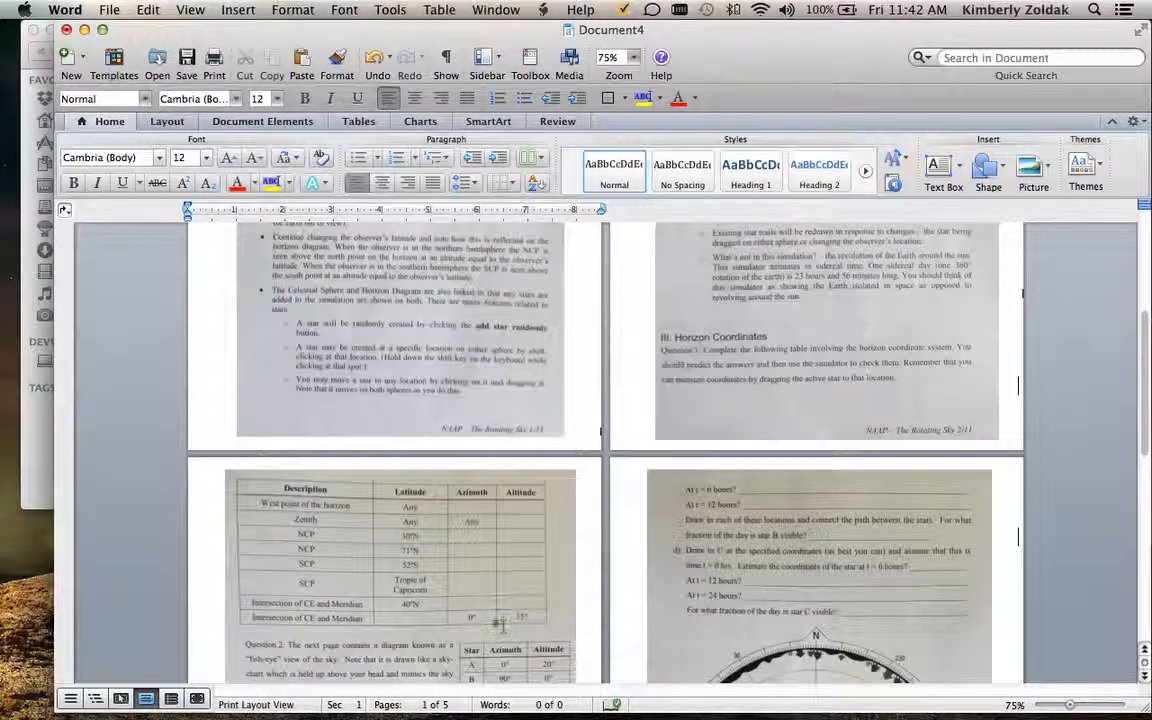
scroll(875, 549, down, 10)
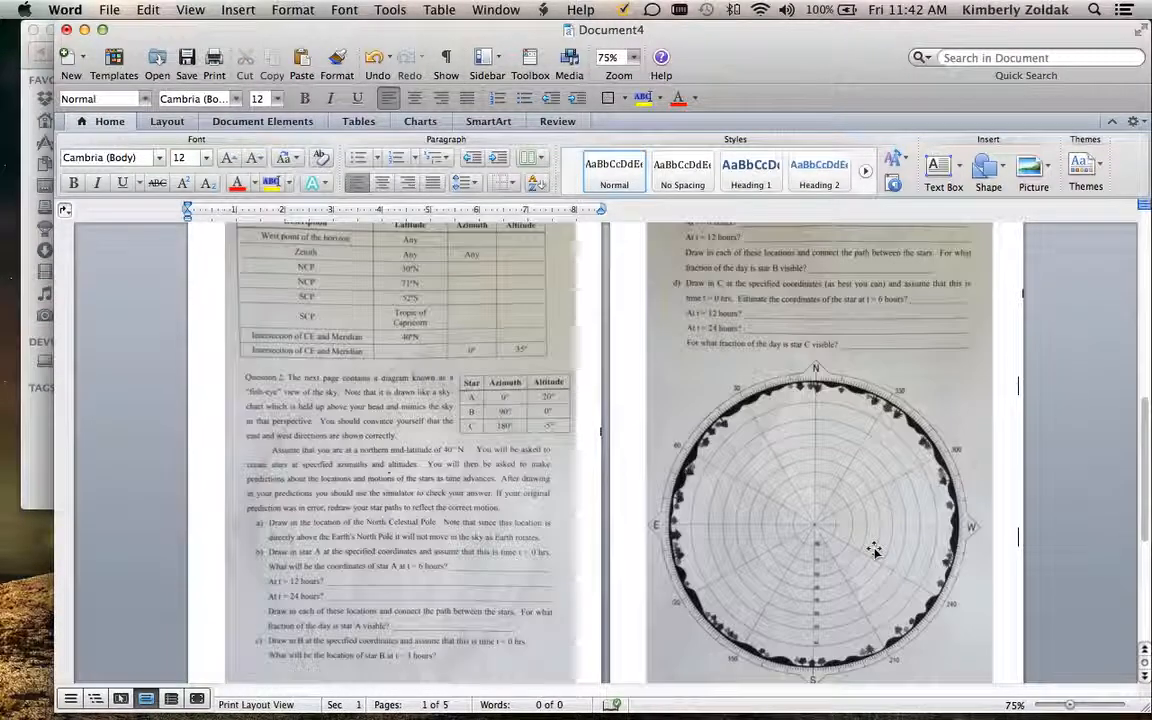
scroll(875, 549, down, 5)
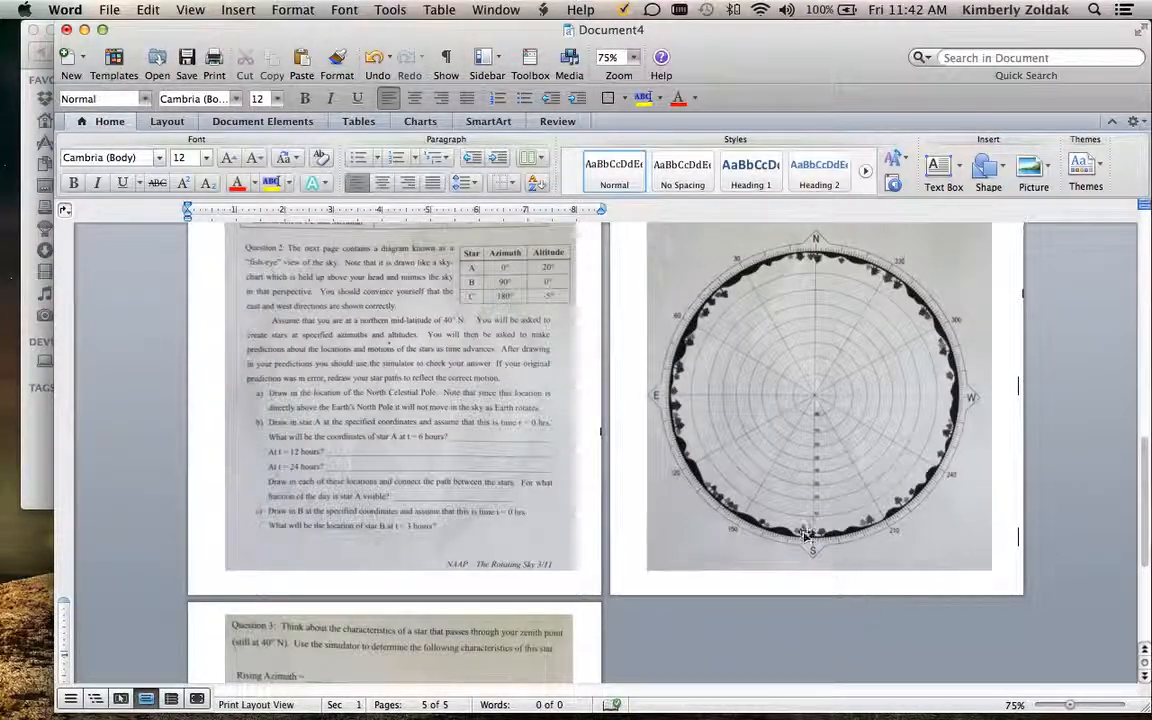
scroll(805, 527, down, 15)
scroll(805, 531, down, 3)
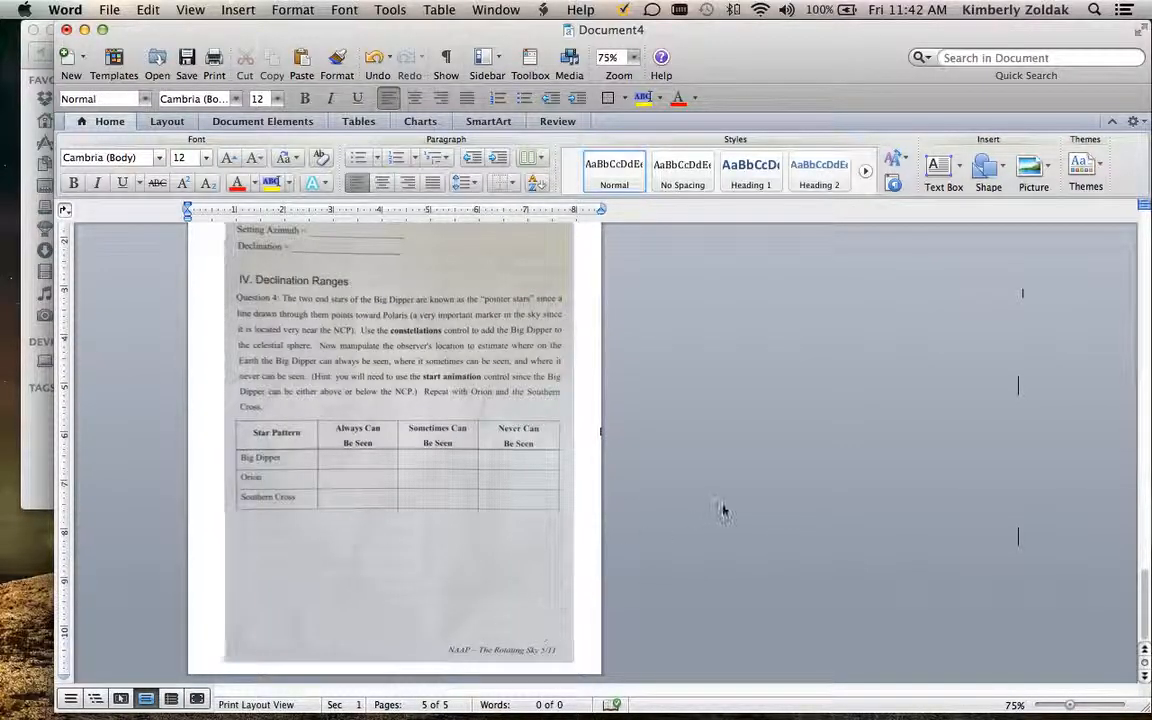
scroll(723, 510, up, 14)
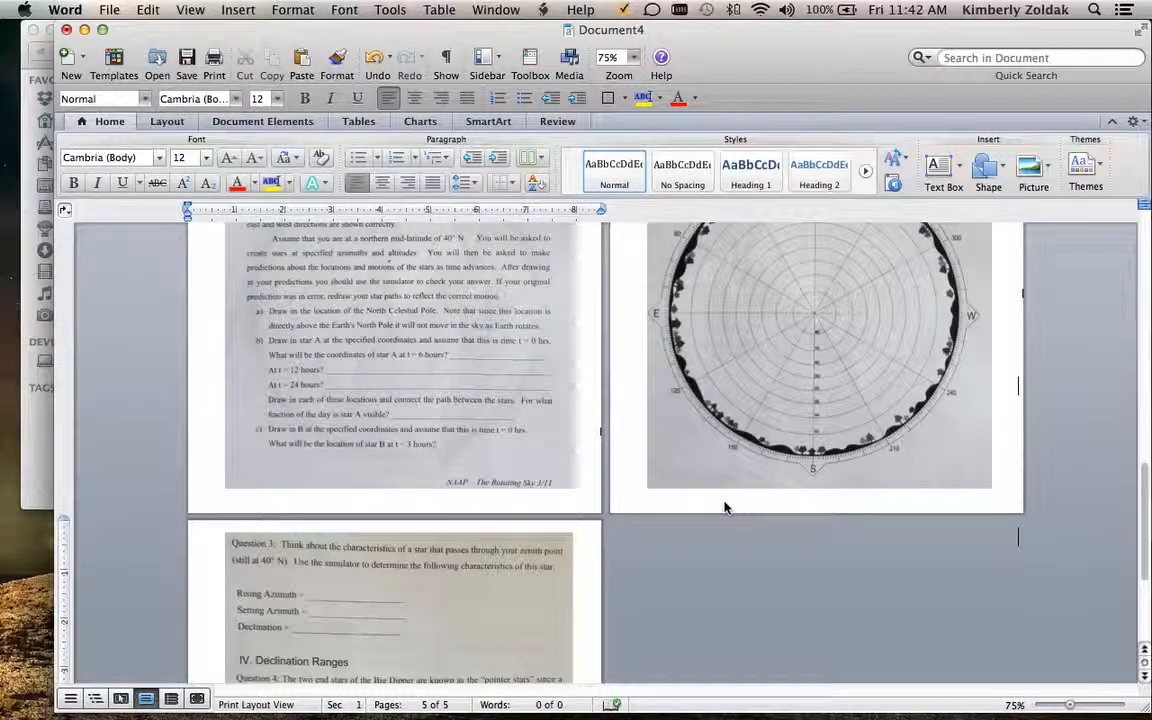
scroll(725, 508, up, 20)
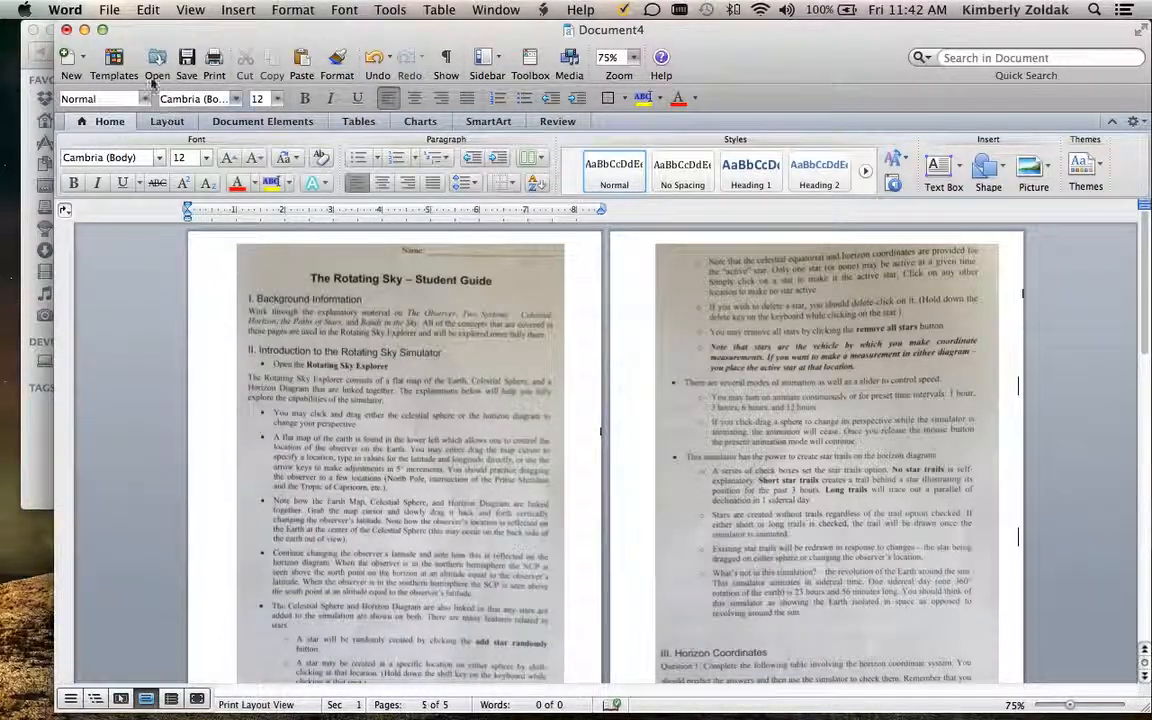
- Save the document as file.docx in the combine folder, in Word Document format
click(109, 10)
click(130, 161)
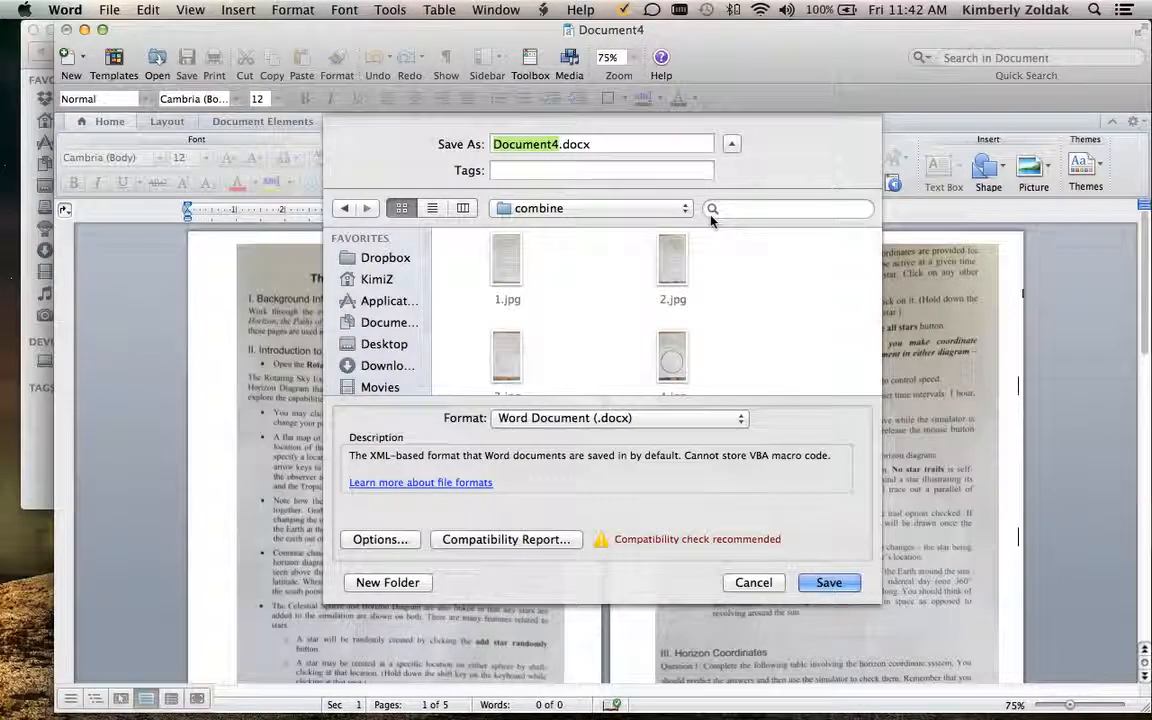
text(file)
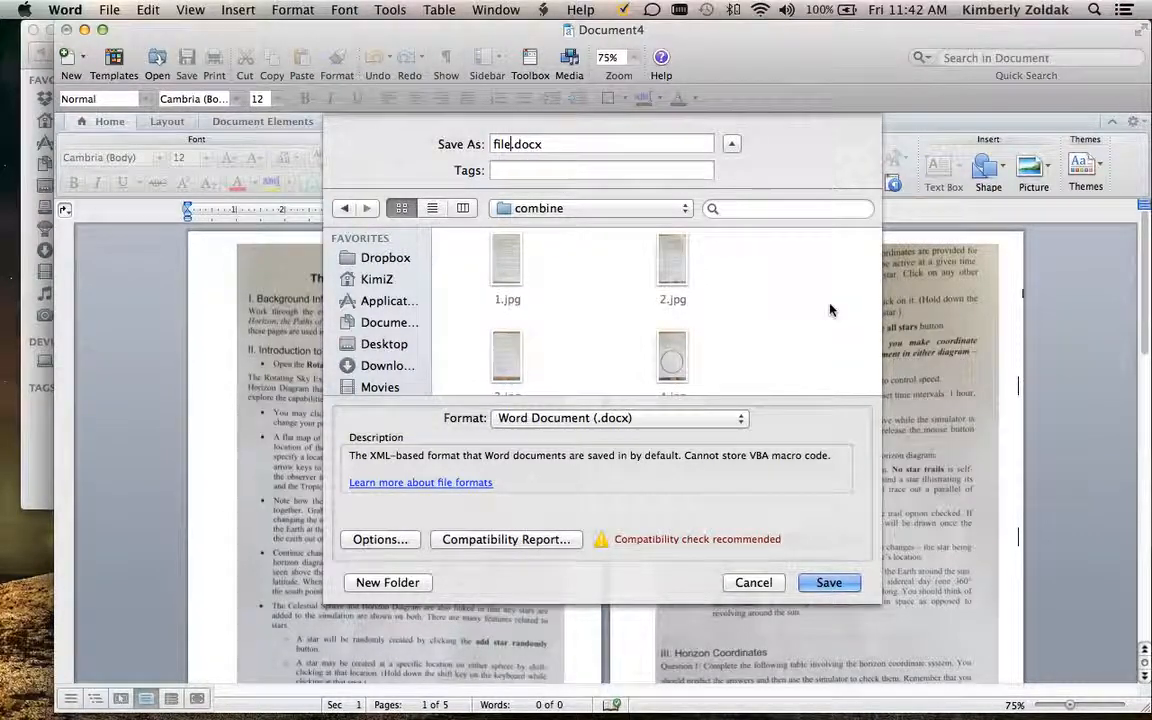
click(831, 584)
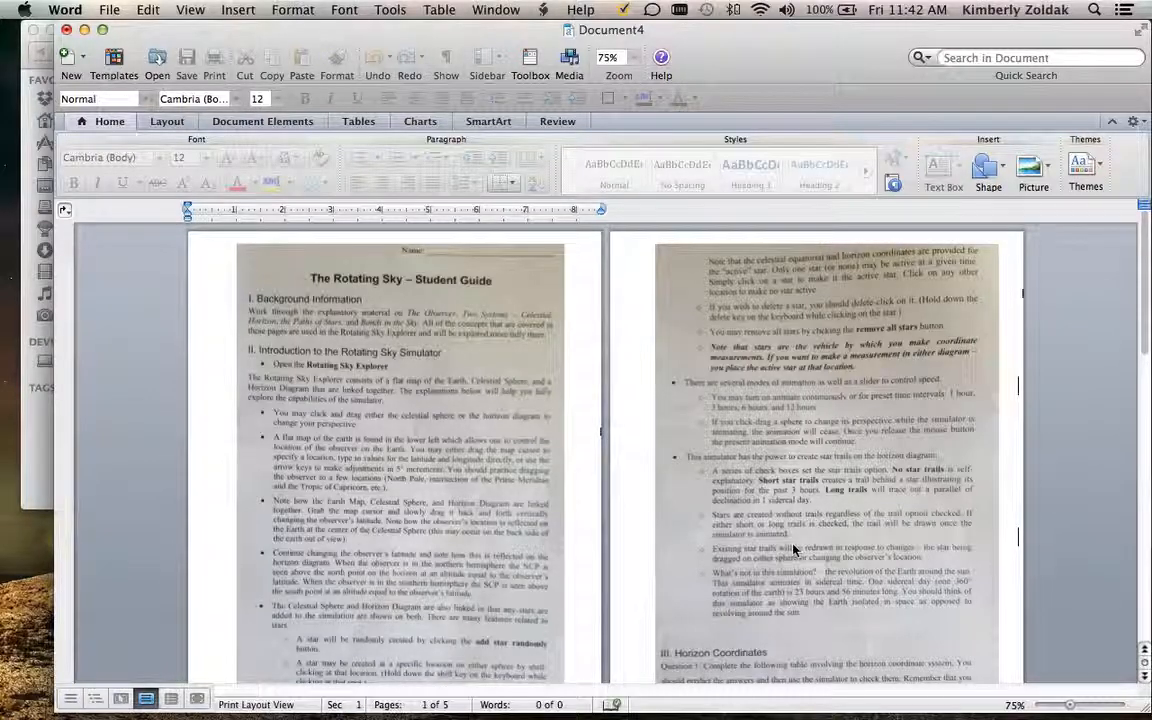
- Save a copy of the document in PDF format as file.pdf in the combine folder
click(116, 9)
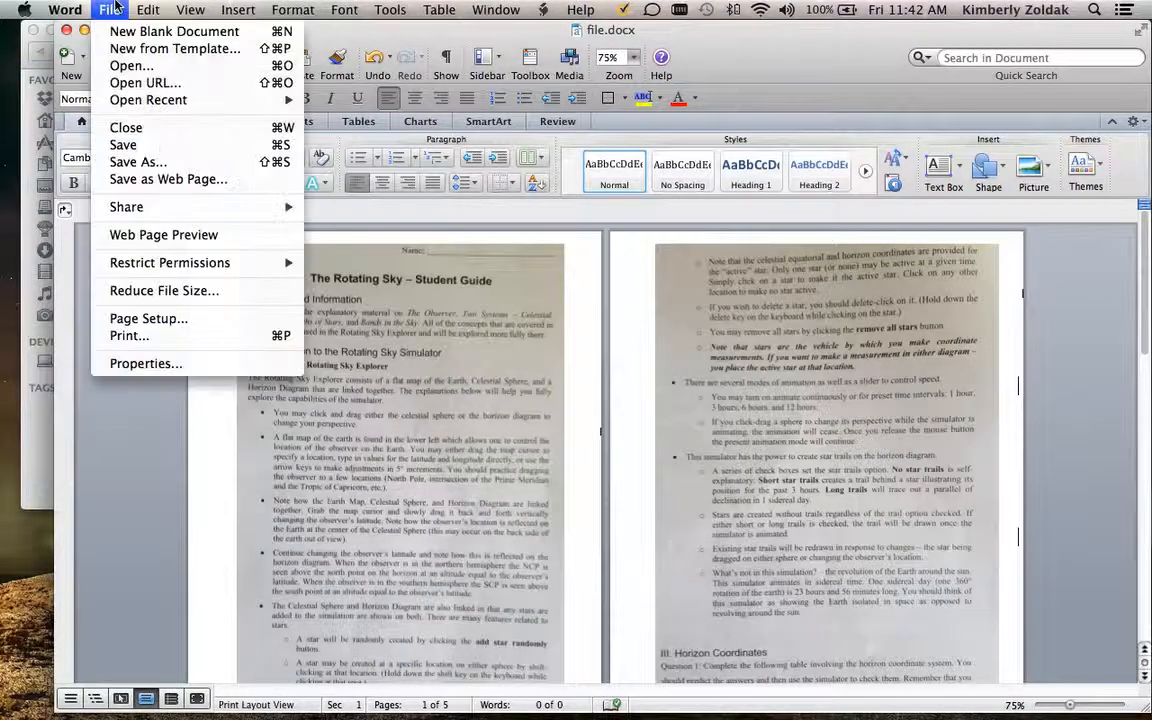
click(146, 163)
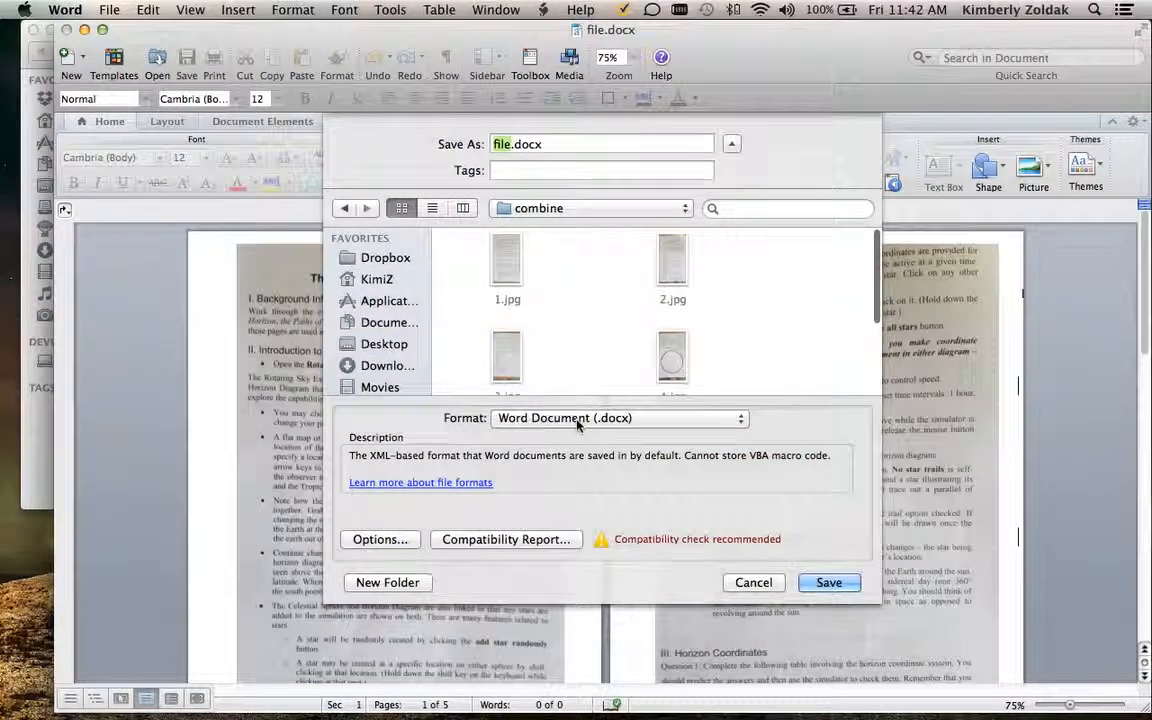
click(577, 420)
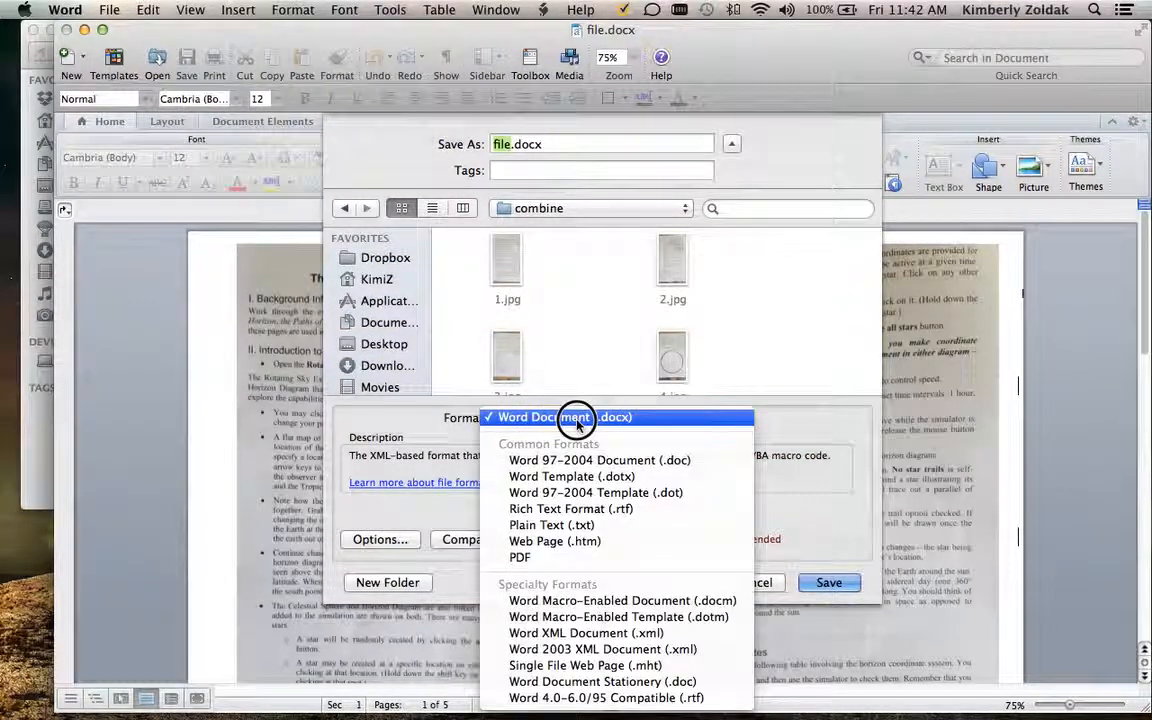
click(618, 557)
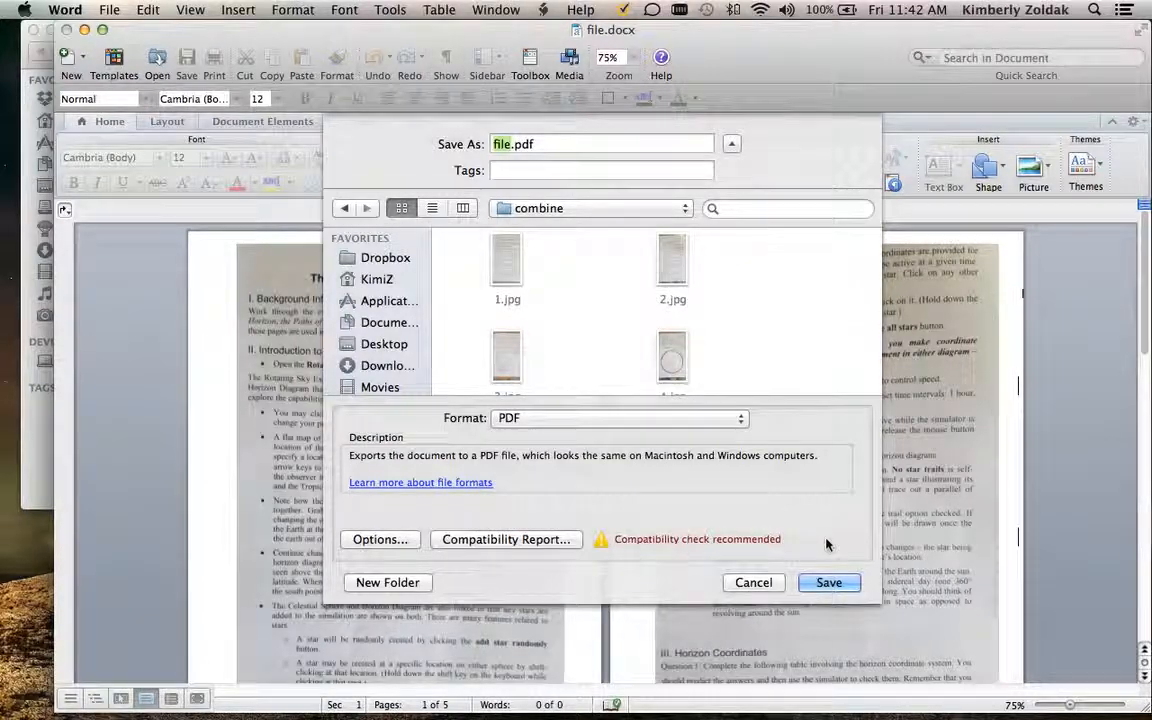
click(835, 585)
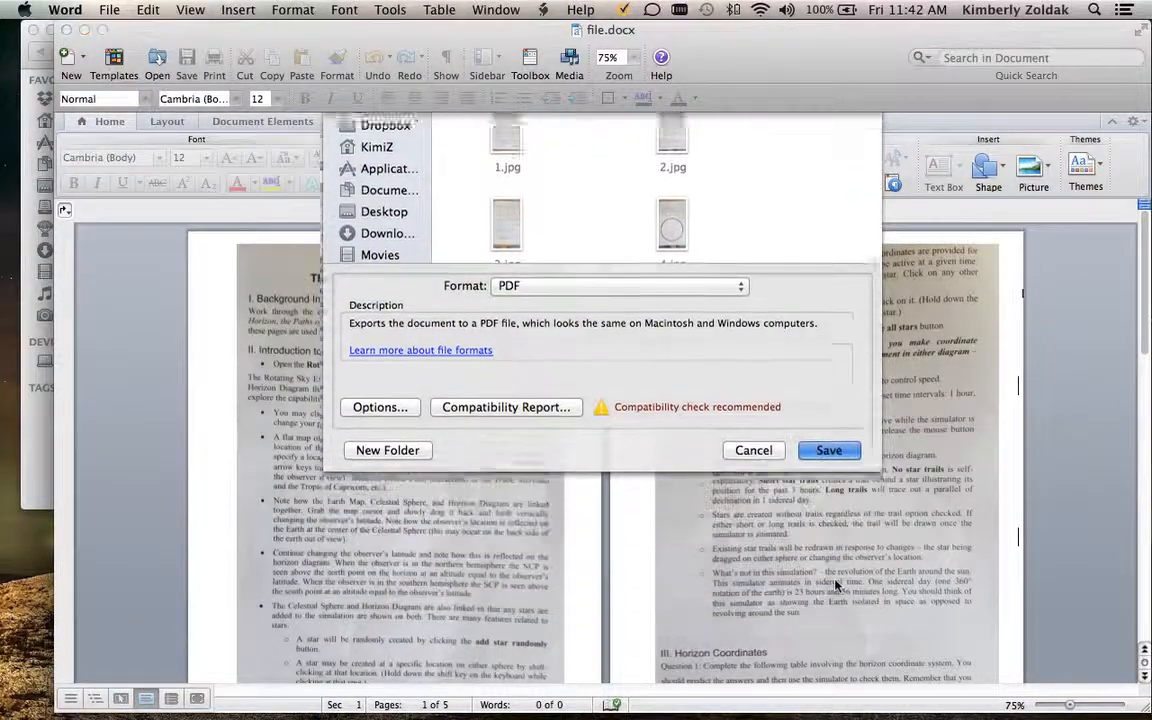
- Switch to the combine folder in Finder, enlarge its window and open file.pdf
double_click(291, 31)
click(367, 219)
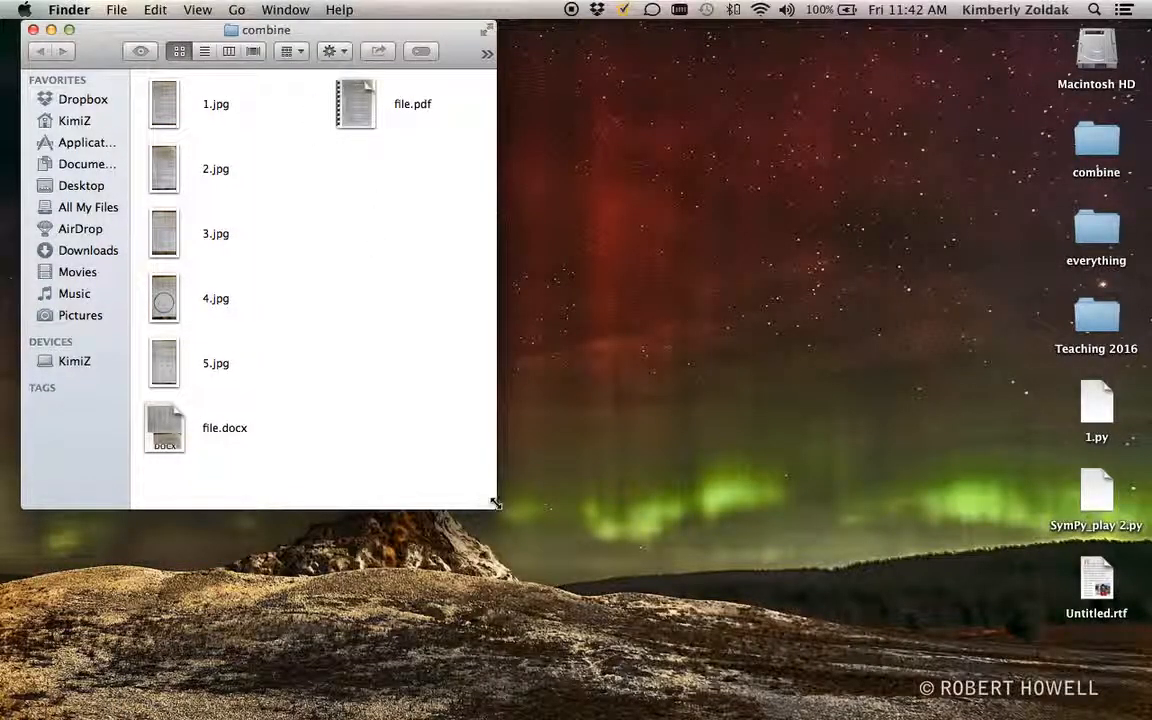
drag(494, 502, 741, 615)
click(369, 105)
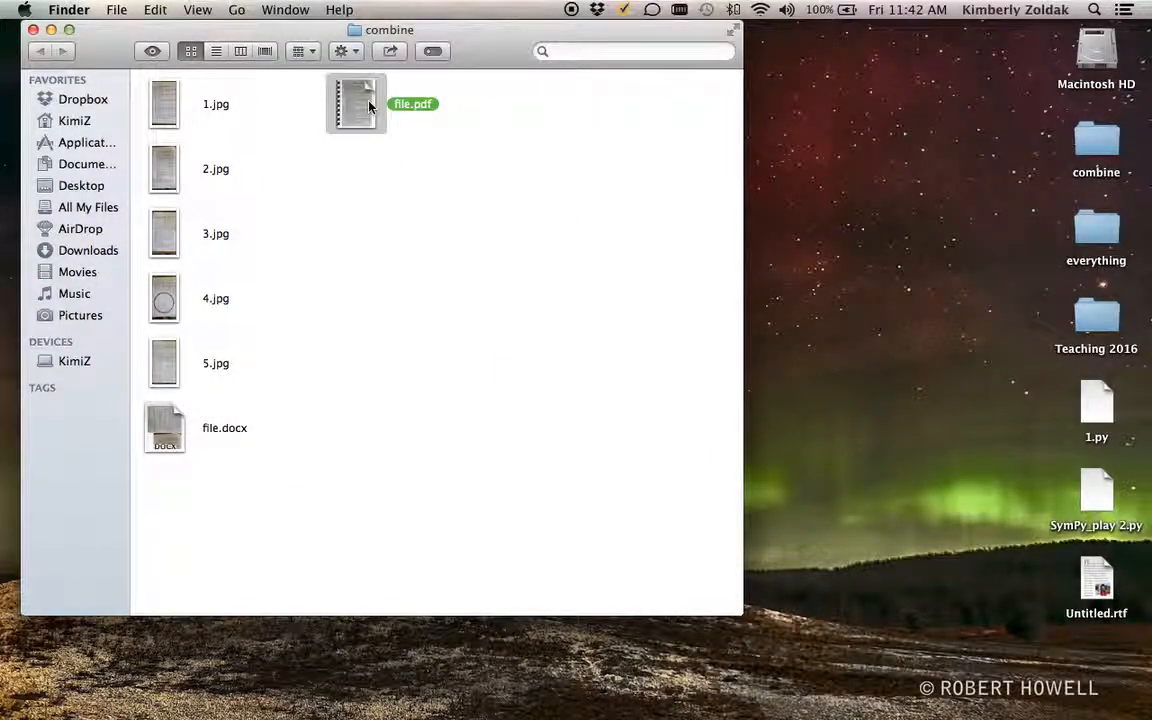
double_click(369, 107)
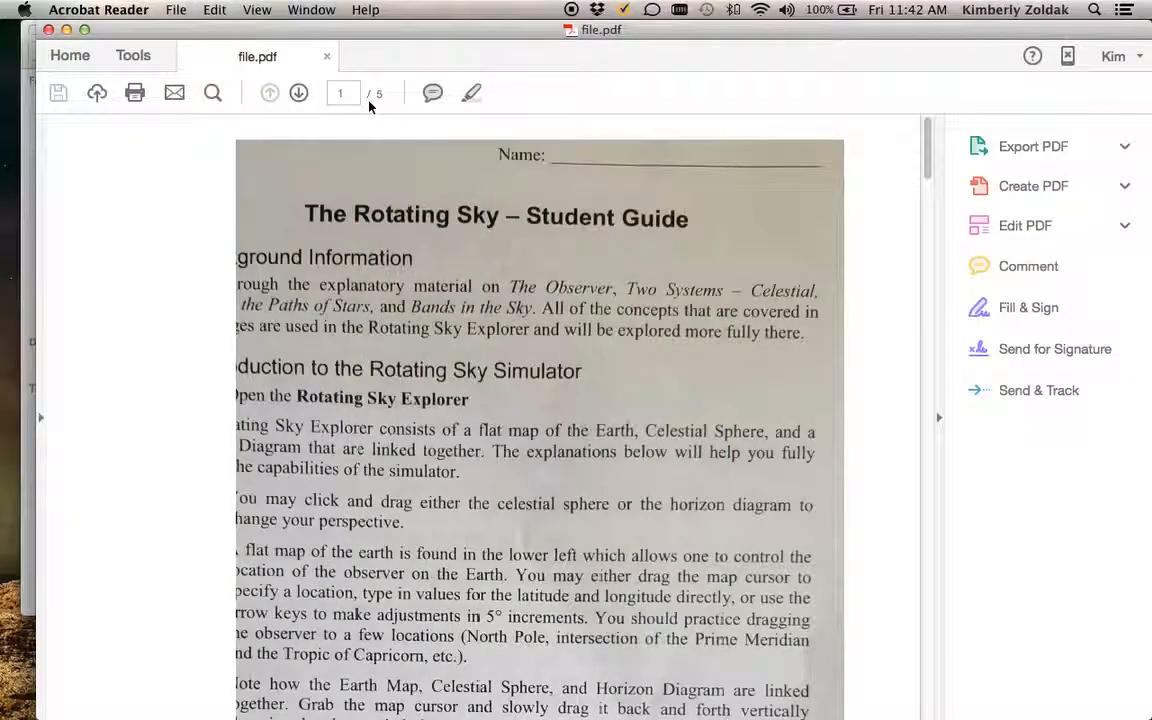
- Examine all five pages of file.pdf in Acrobat Reader and return to the first page
scroll(368, 226, down, 1)
scroll(368, 226, down, 15)
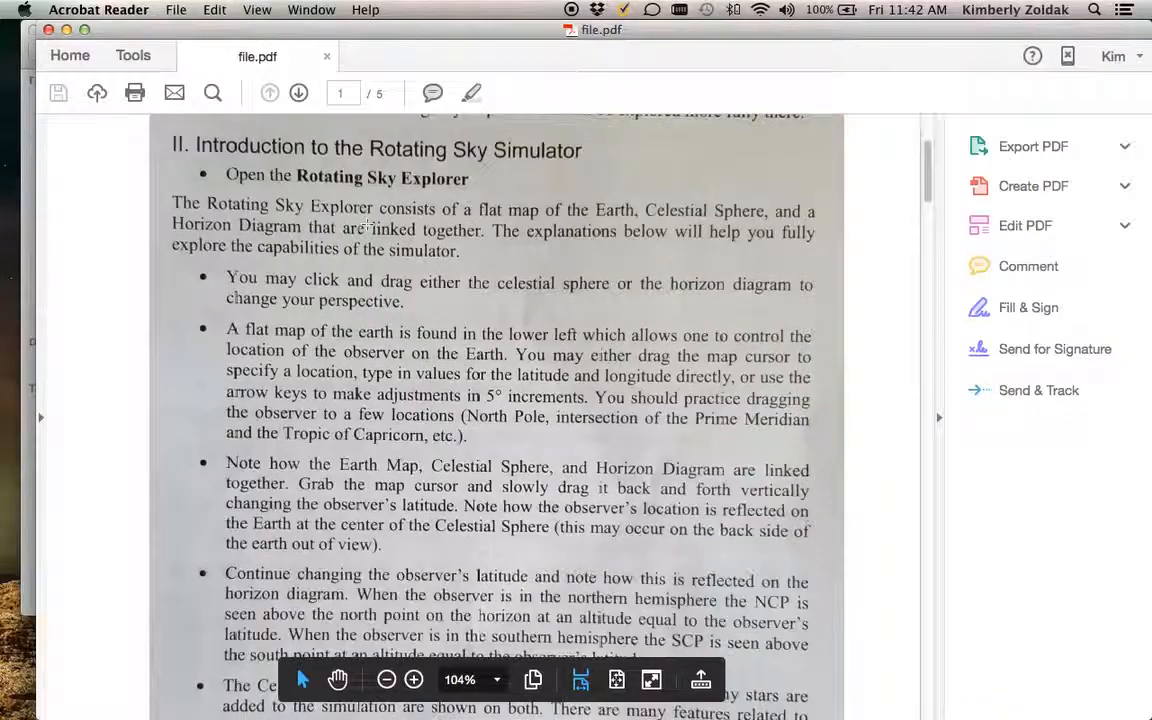
scroll(368, 226, down, 15)
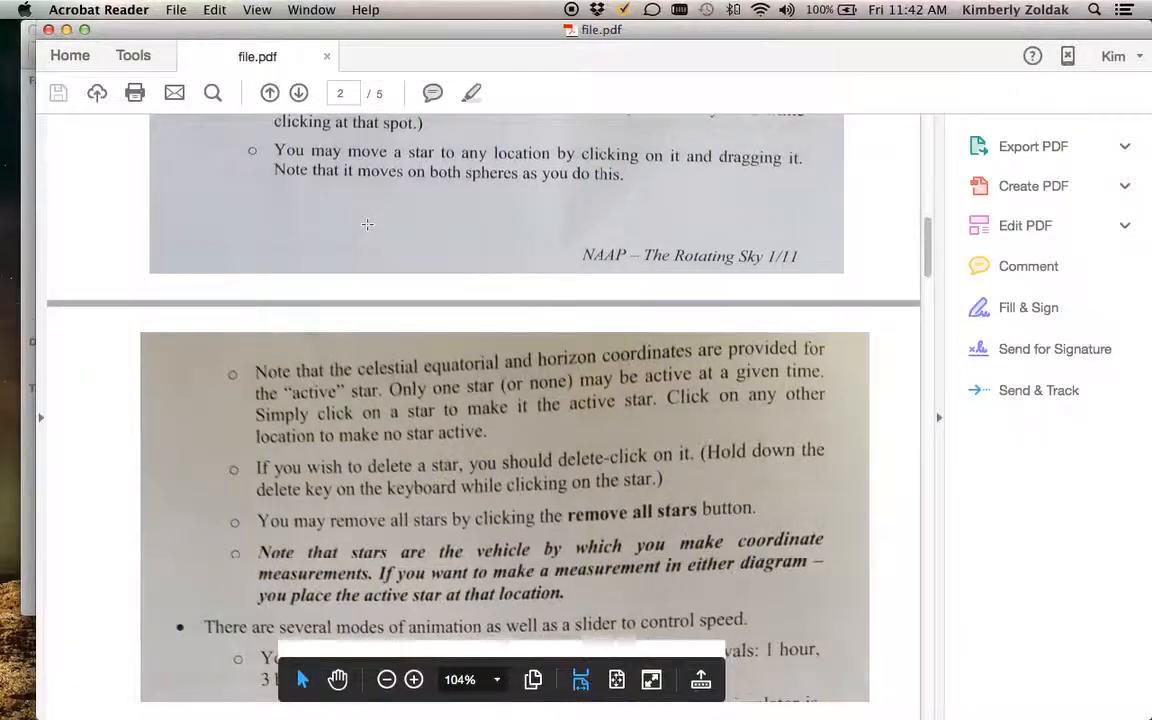
scroll(368, 229, down, 15)
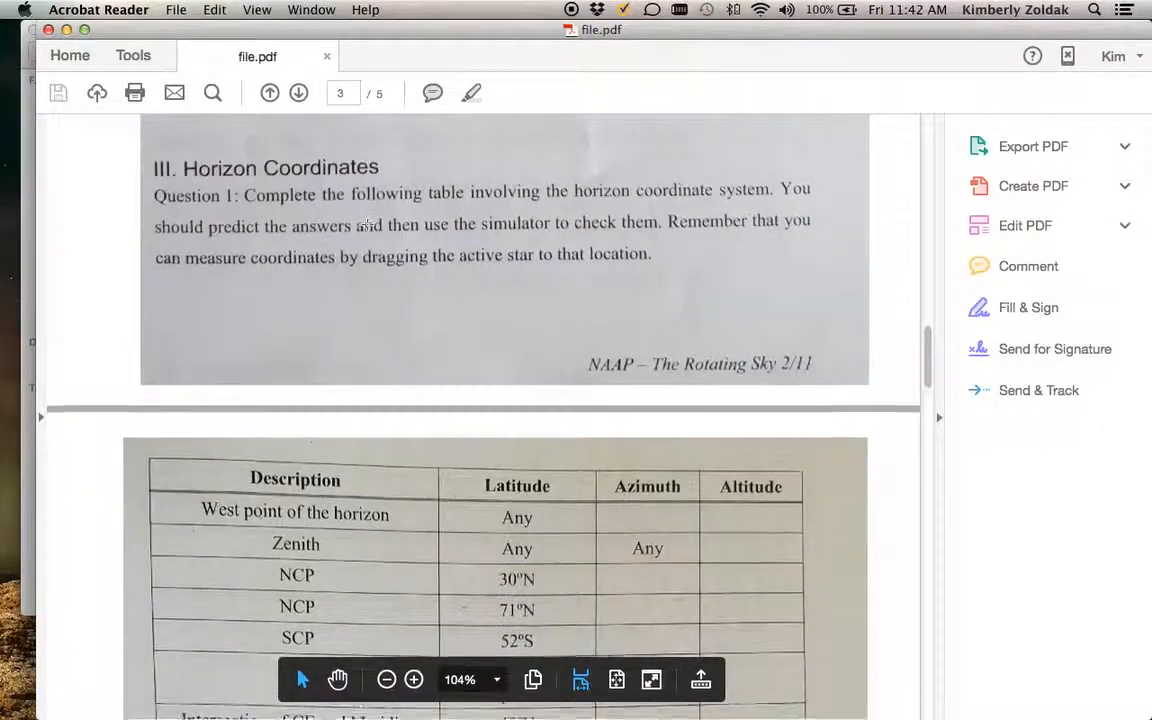
scroll(368, 200, down, 15)
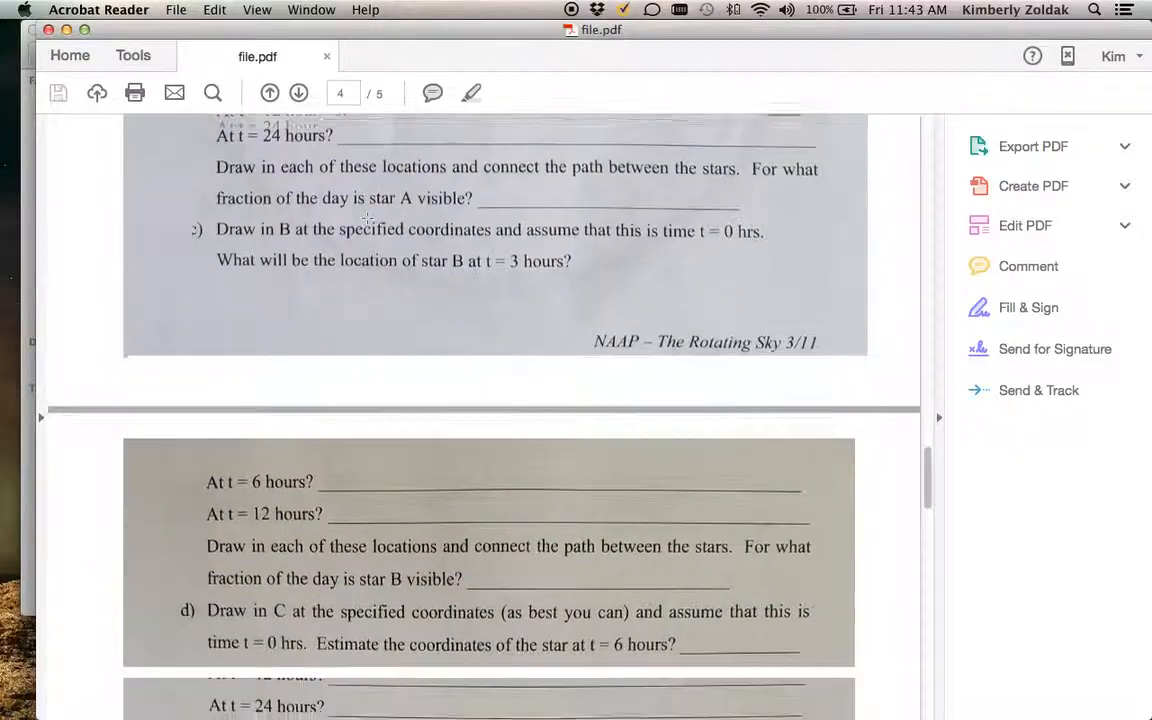
scroll(368, 226, down, 15)
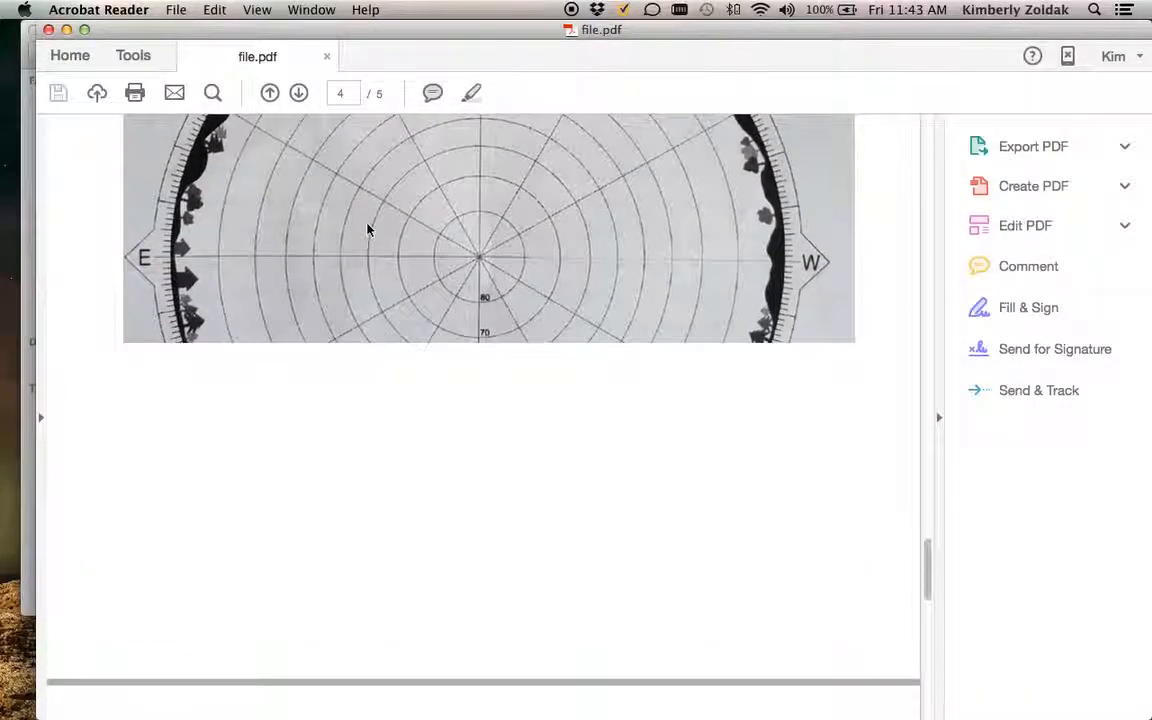
scroll(367, 224, down, 3)
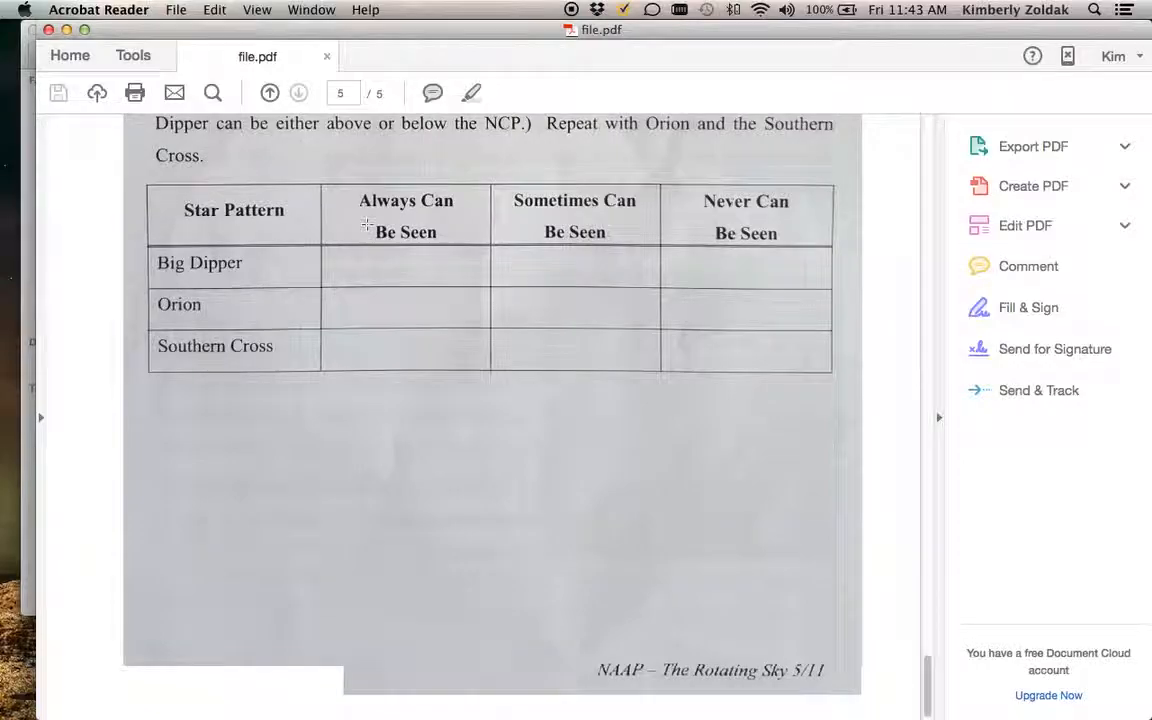
scroll(368, 224, up, 20)
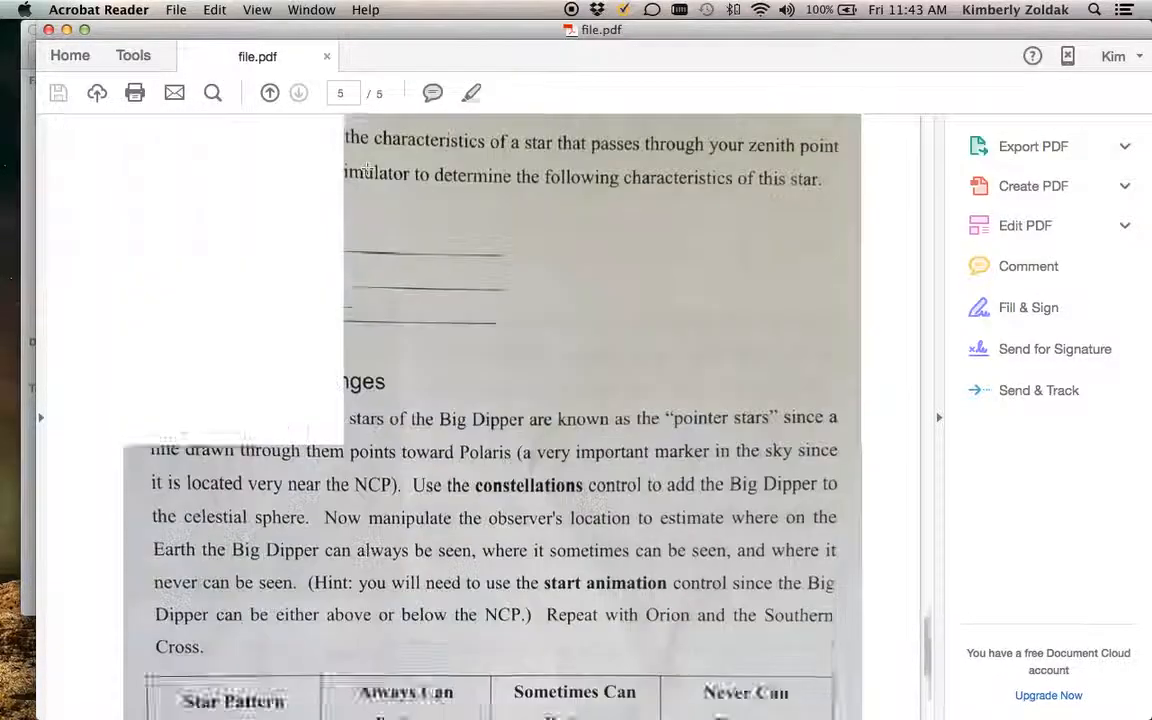
scroll(368, 226, up, 20)
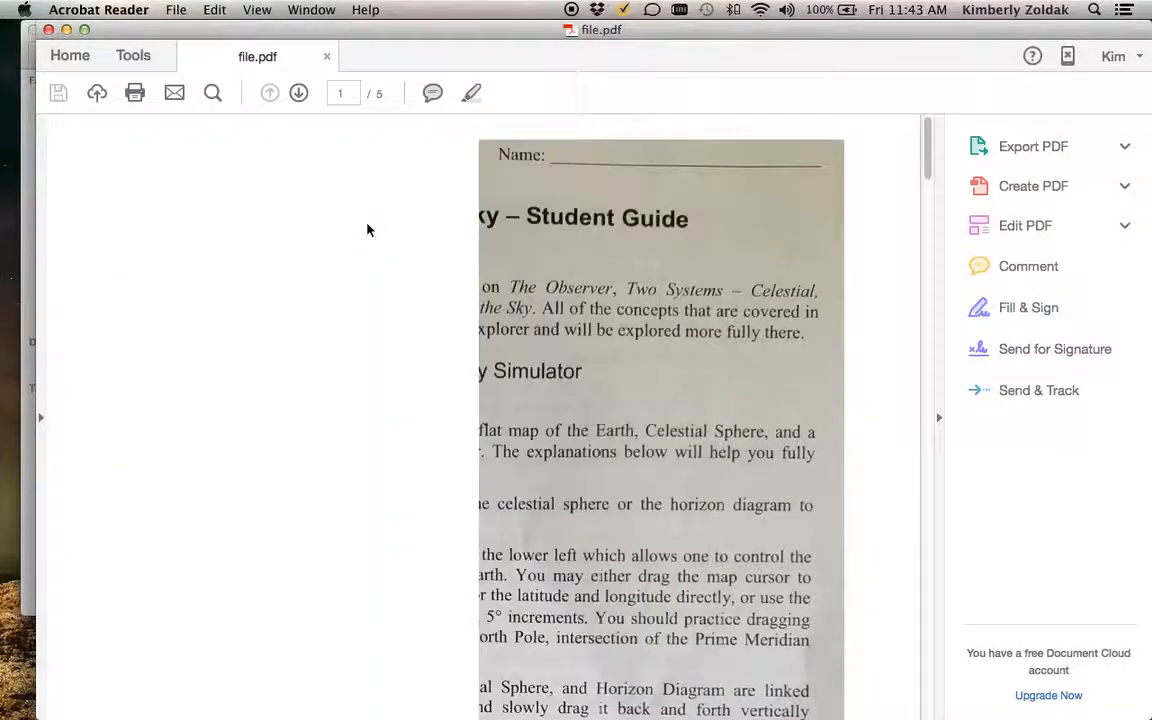